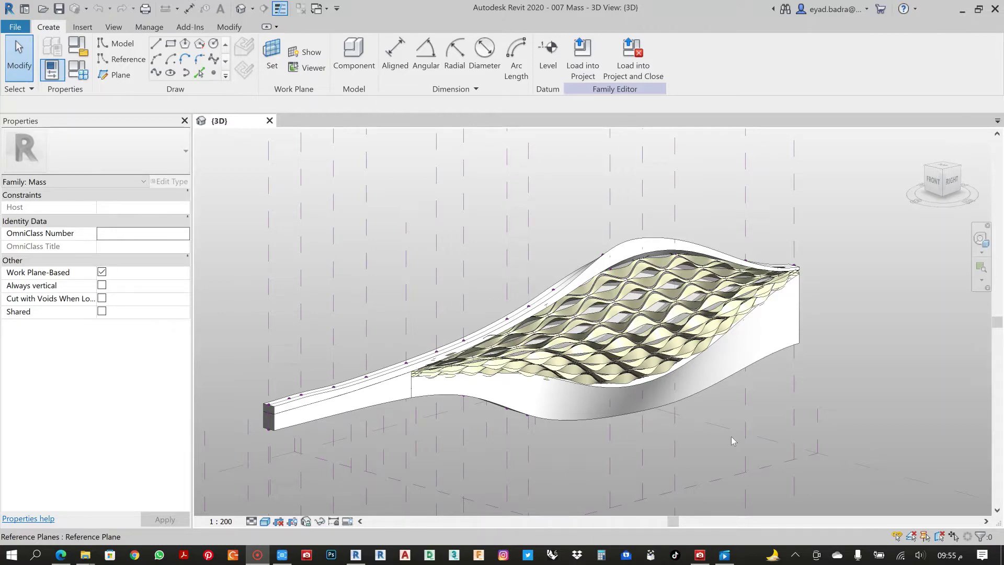
Step: Examine the material and dimension parameters of one adaptive component near the middle of the panelled surface
shift+middle_drag(731, 436, 697, 412)
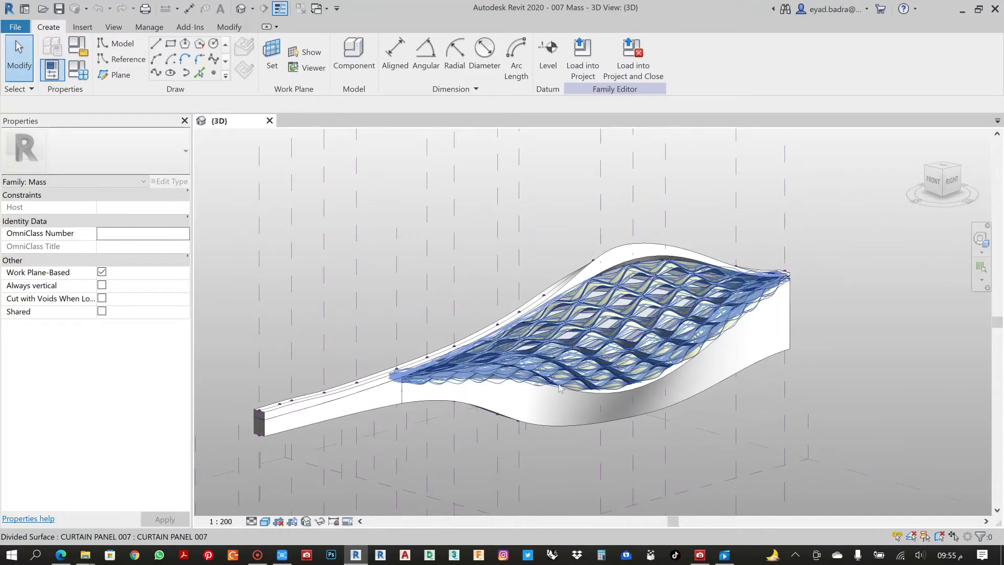
scroll(558, 286, up, 5)
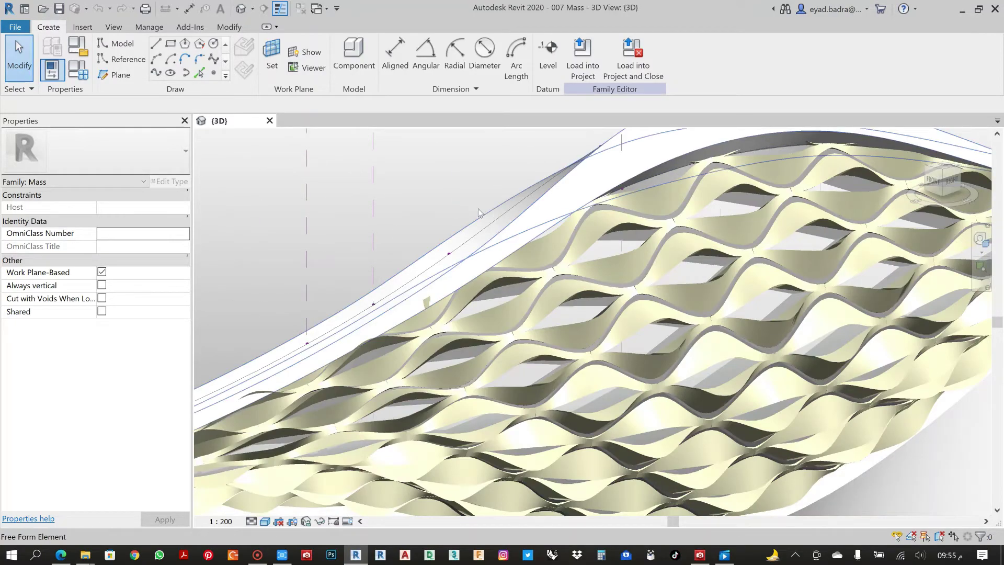
scroll(486, 194, down, 5)
scroll(481, 192, up, 4)
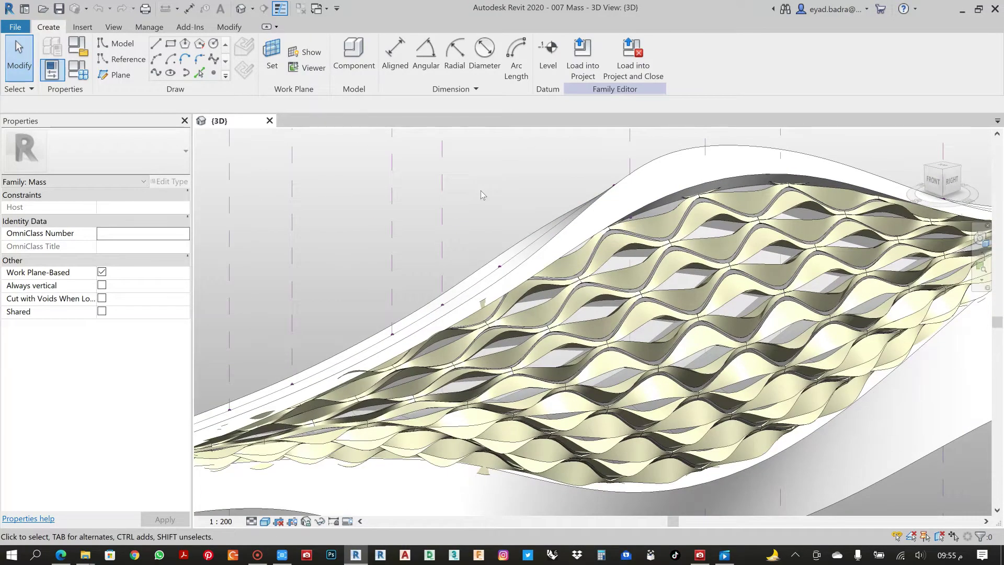
click(589, 306)
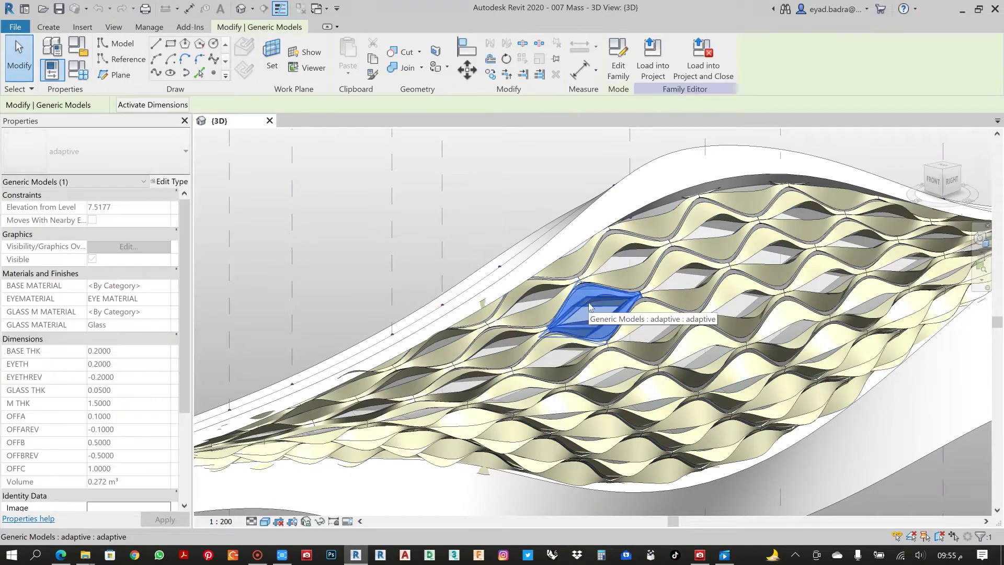
scroll(95, 280, down, 3)
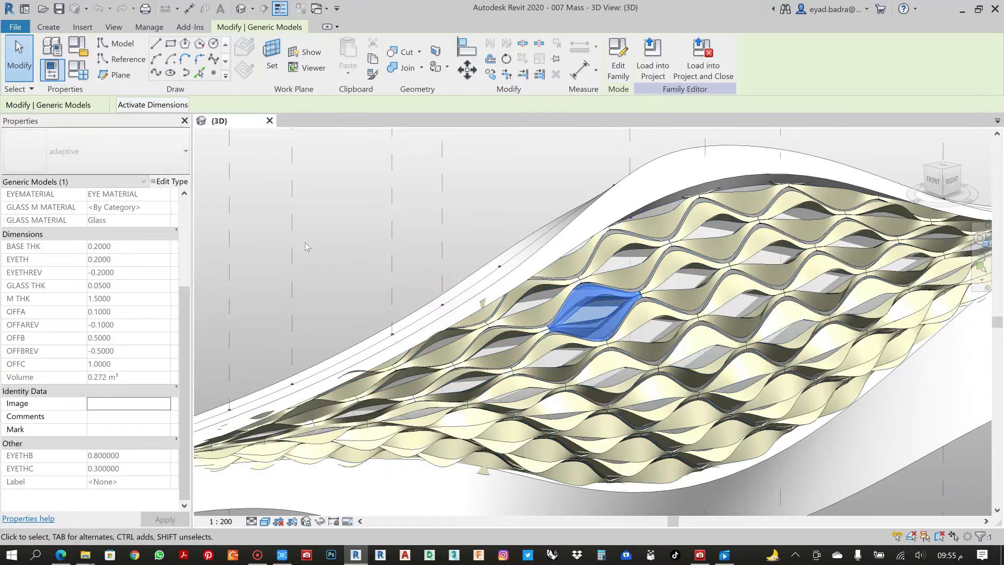
click(363, 215)
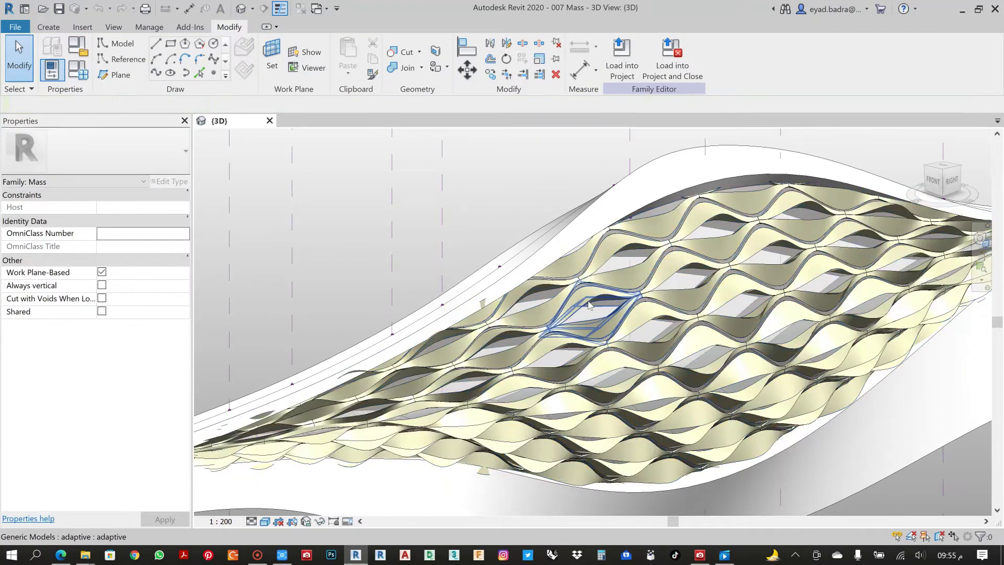
Step: Examine the parameters of the nested GLASS component in the same panel
key(Tab)
click(589, 307)
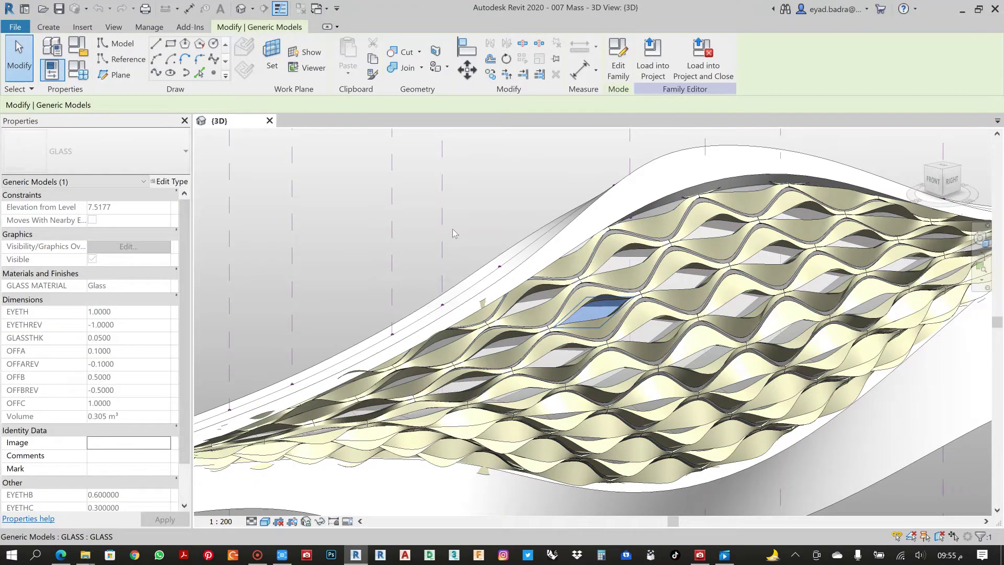
key(Escape)
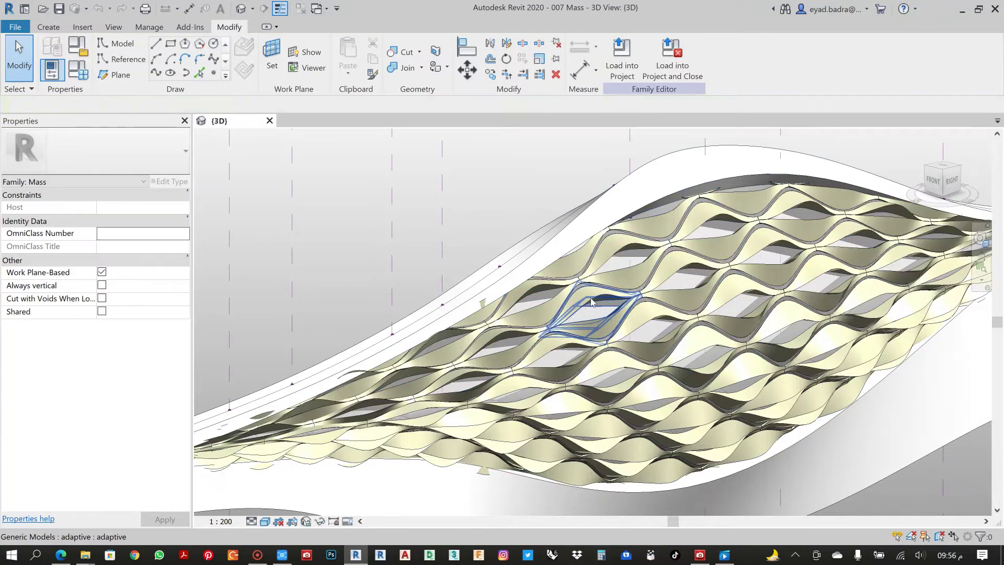
Step: Cycle through the panel's overlapping components, reselect the adaptive one and review its full parameter list, including EYETHB and EYETHC
click(591, 297)
key(Escape)
key(Tab)
key(Tab)
key(Tab)
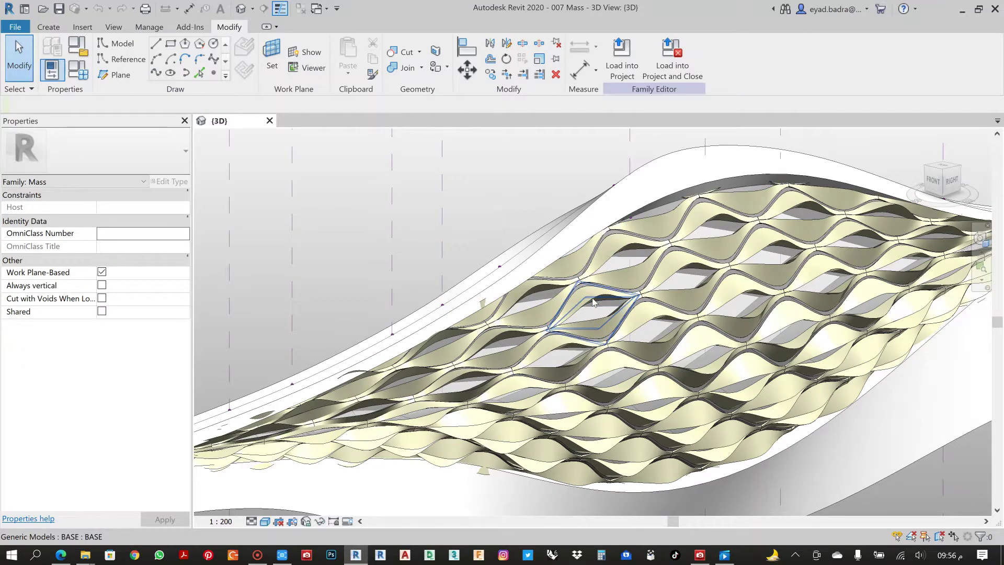
key(Tab)
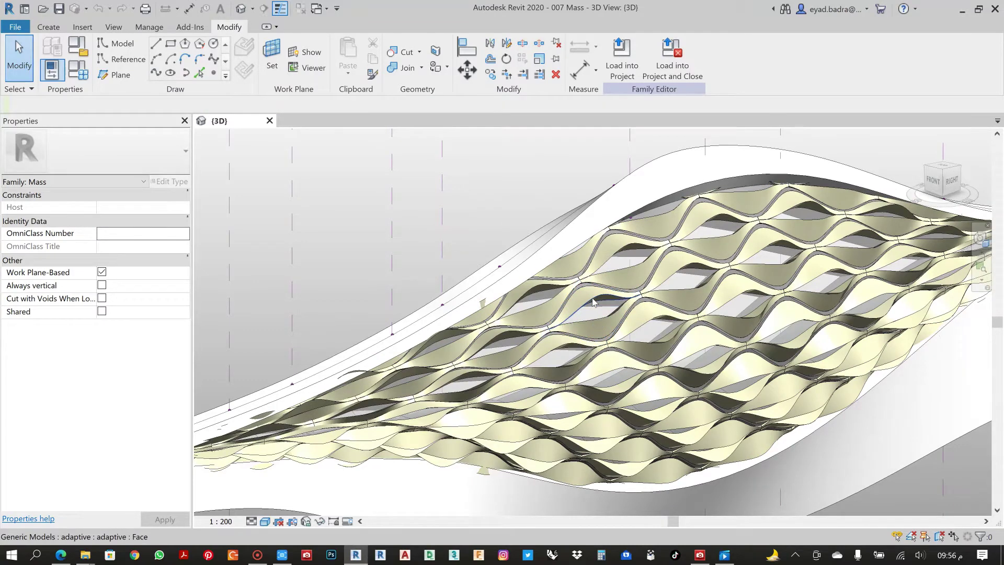
key(Tab)
click(592, 302)
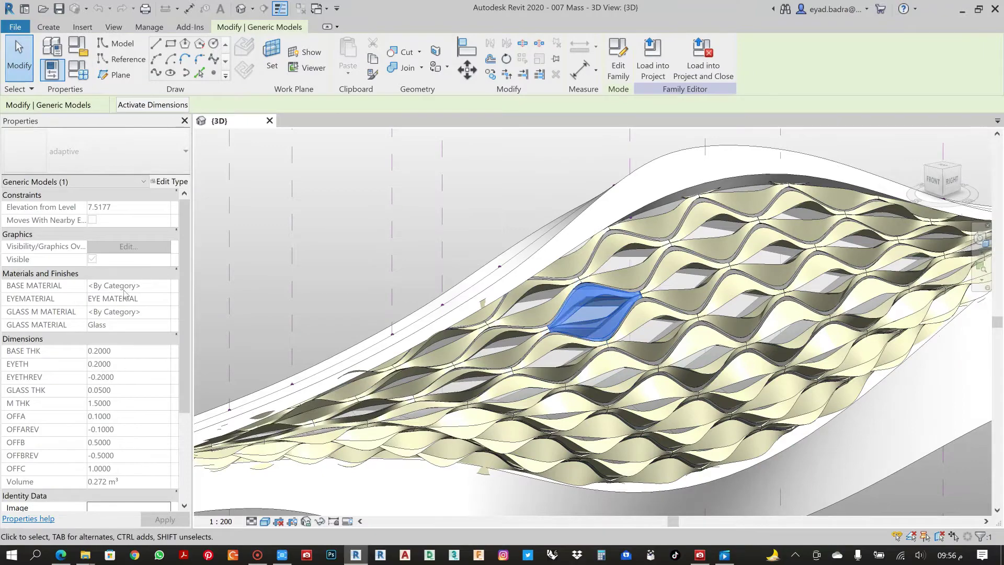
scroll(124, 293, down, 4)
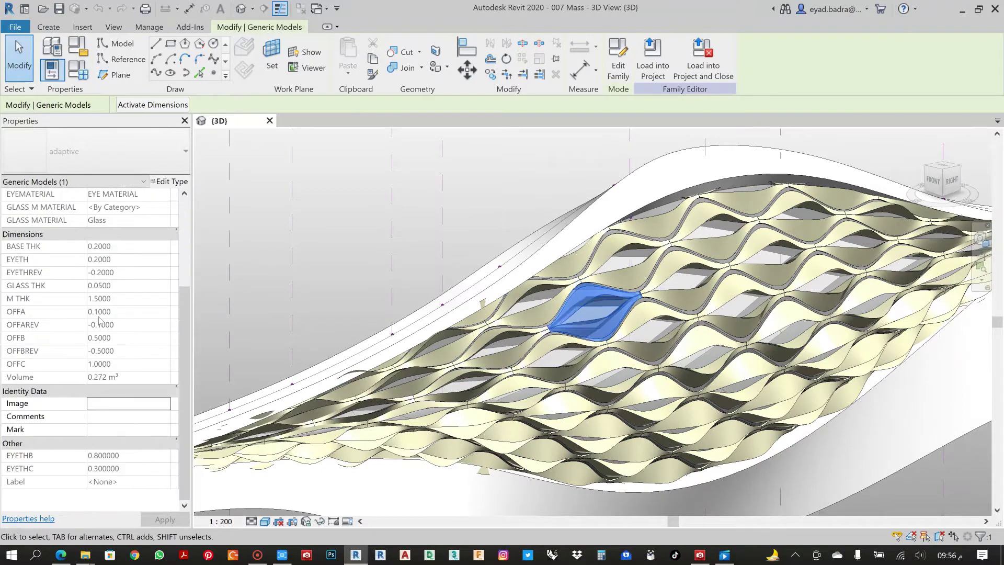
click(334, 227)
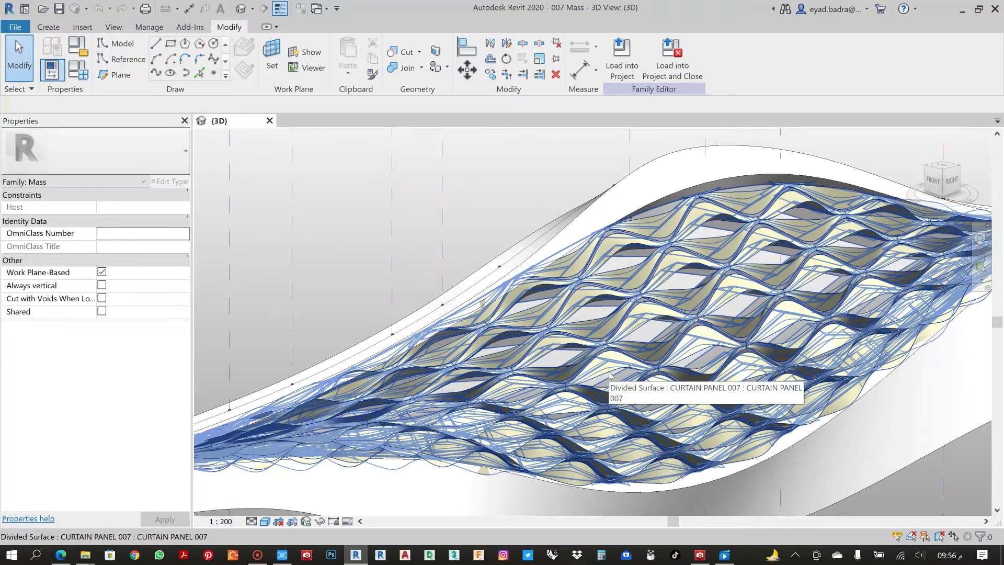
Step: Select a single Rhomboid CURTAIN PANEL 007 instance on the divided surface to examine its OFFC, EYETHKB and EYETHKC parameters
key(Tab)
click(609, 376)
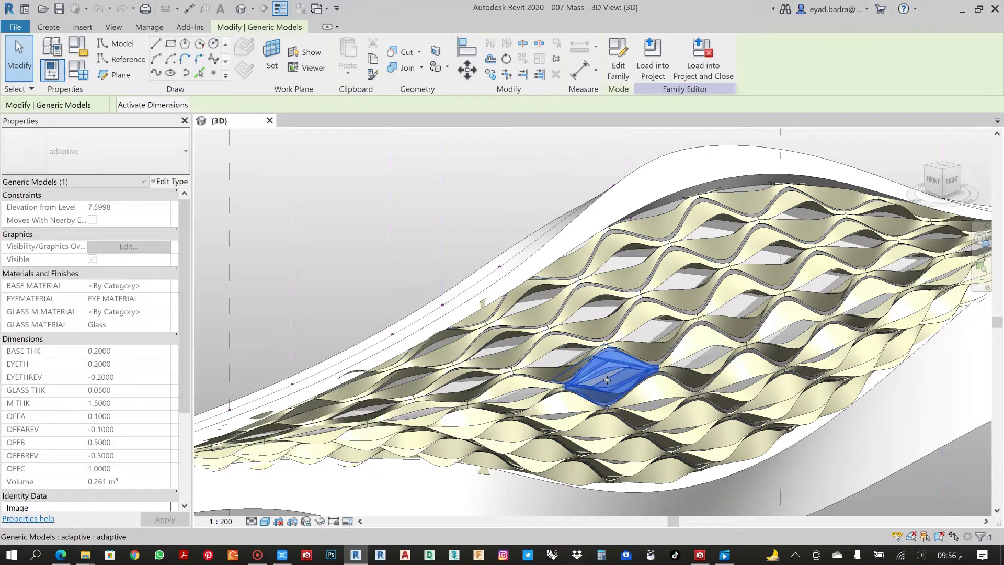
key(Escape)
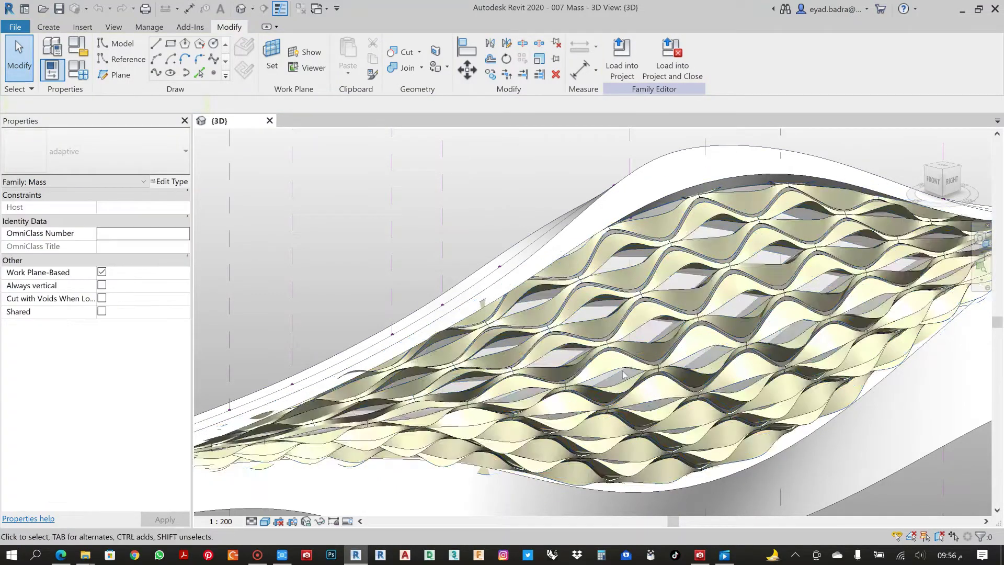
key(Tab)
key(Tab)
key(Tab)
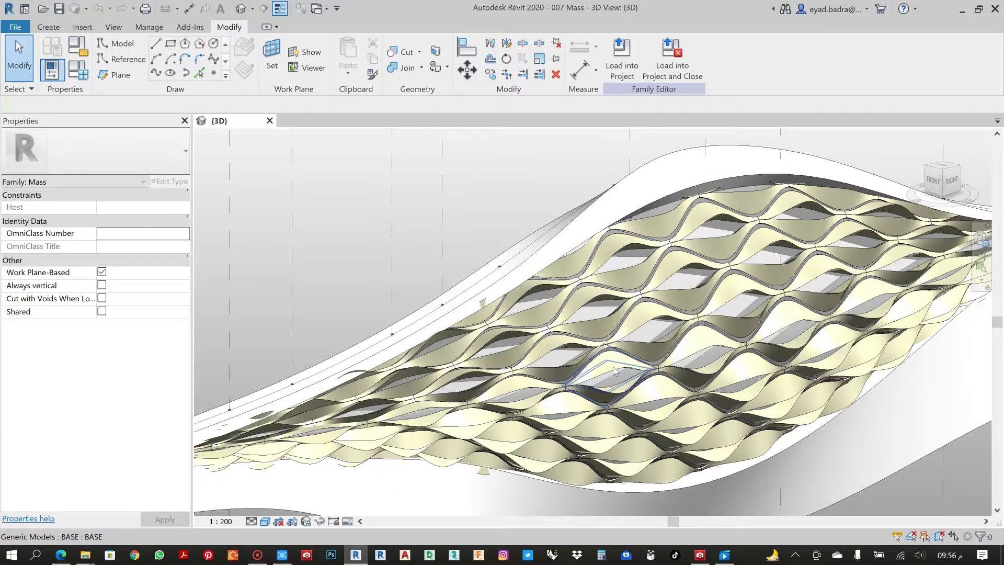
key(Tab)
click(613, 366)
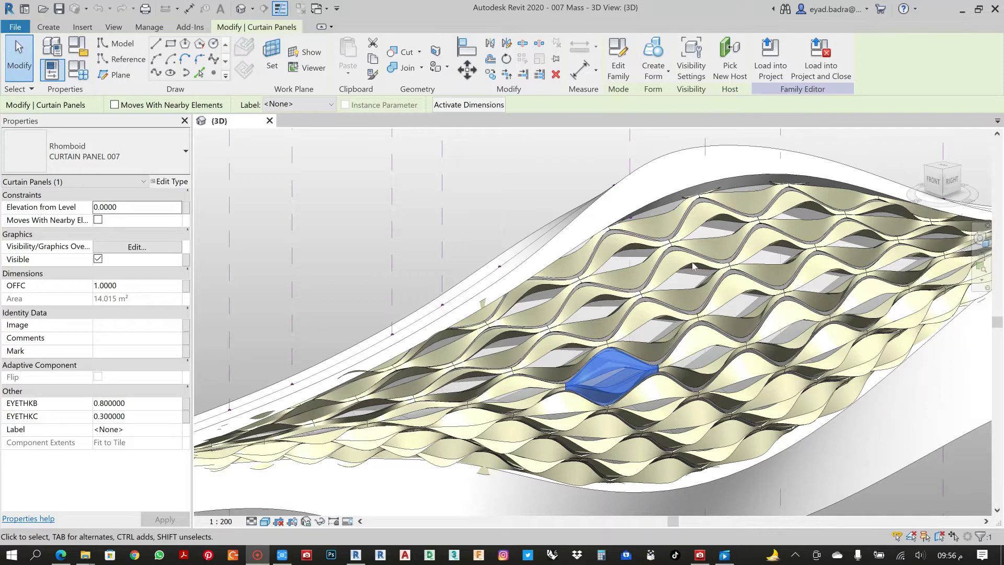
Step: Launch Dynamo from the mass family and start a new graph
click(150, 28)
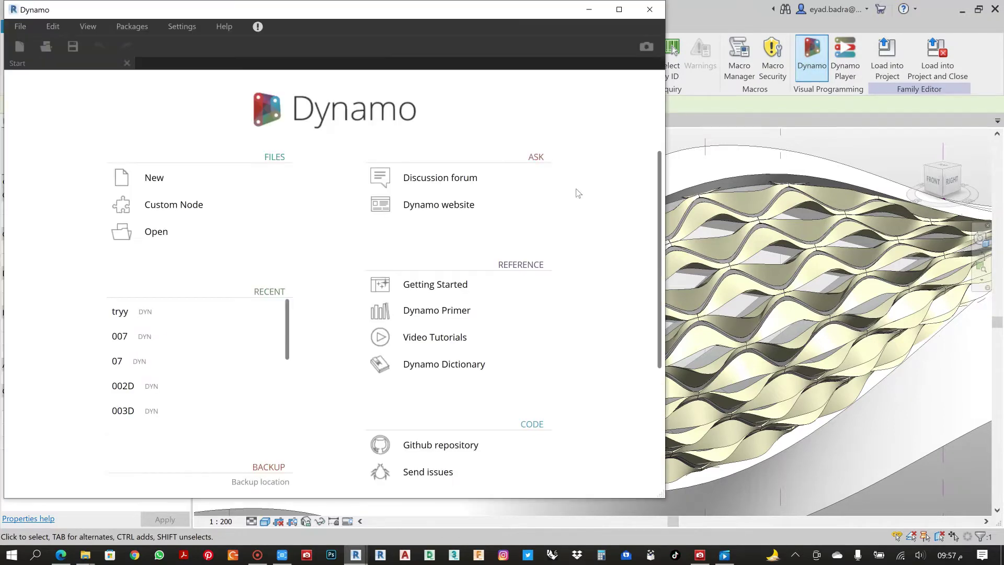
click(165, 183)
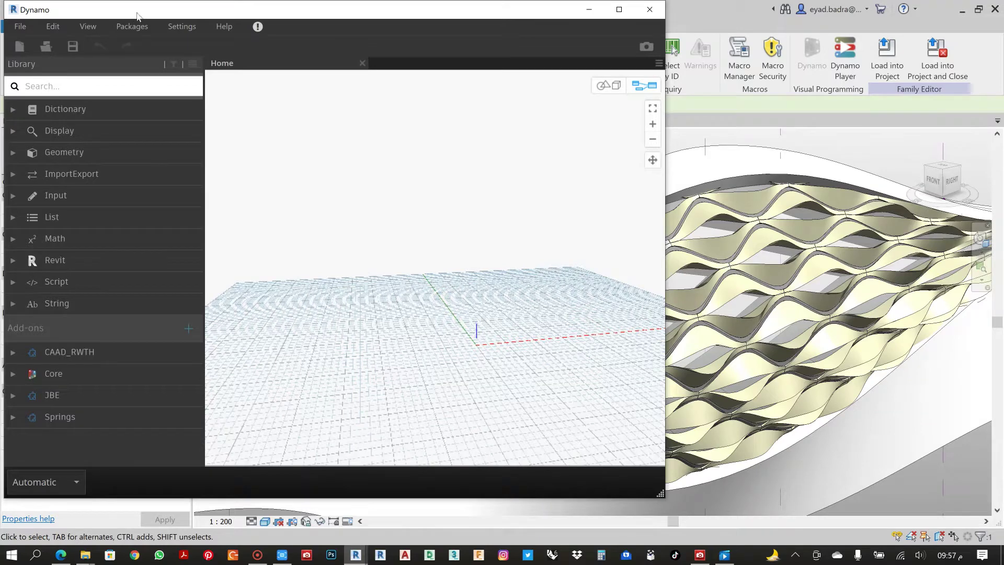
drag(140, 12, 153, 25)
Step: Add a Family Types node from the Revit selection nodes and set it to CURTAIN PANEL 007:CURTAIN PANEL 007
click(68, 273)
scroll(89, 306, down, 3)
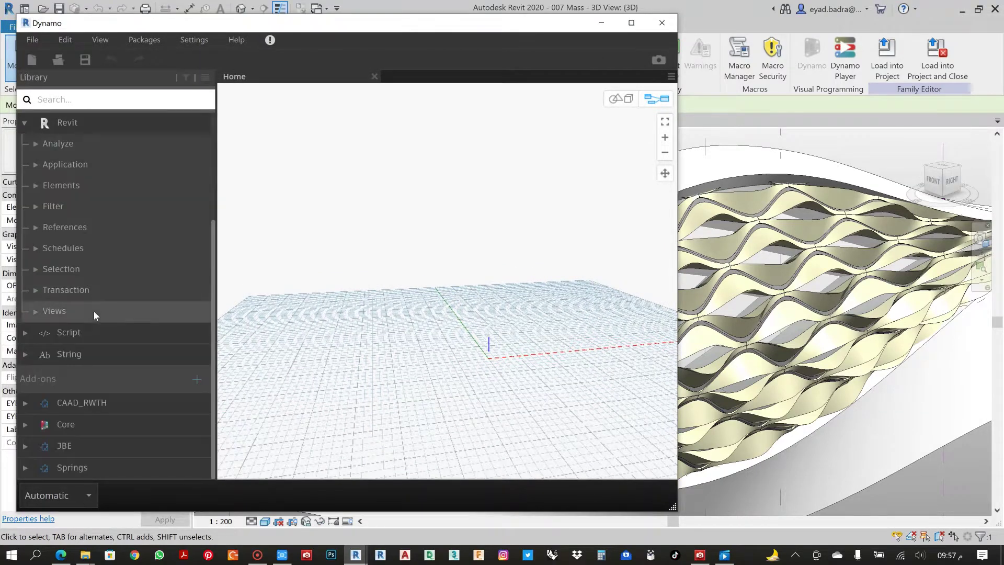
scroll(97, 261, up, 3)
scroll(106, 318, down, 2)
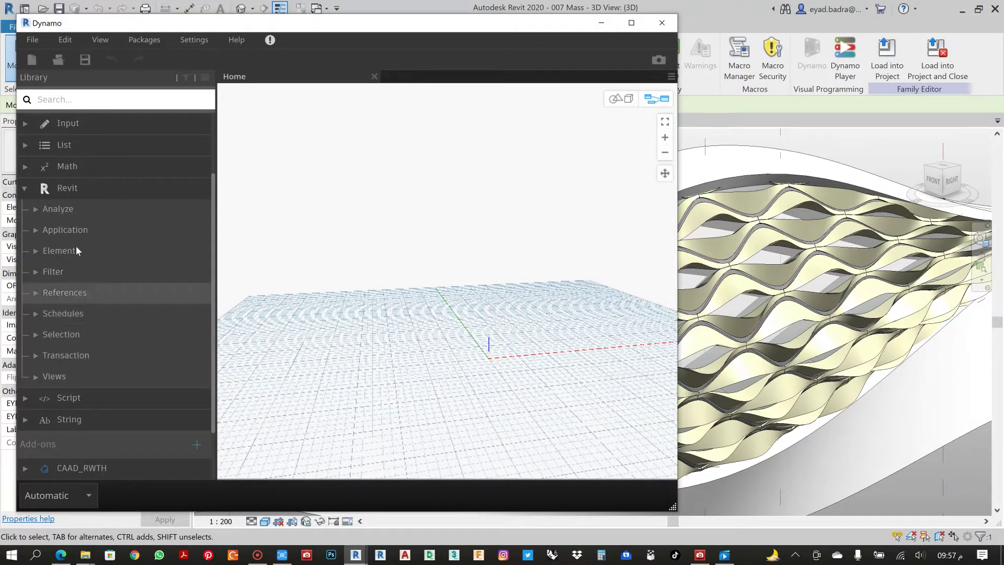
click(75, 333)
scroll(78, 335, down, 8)
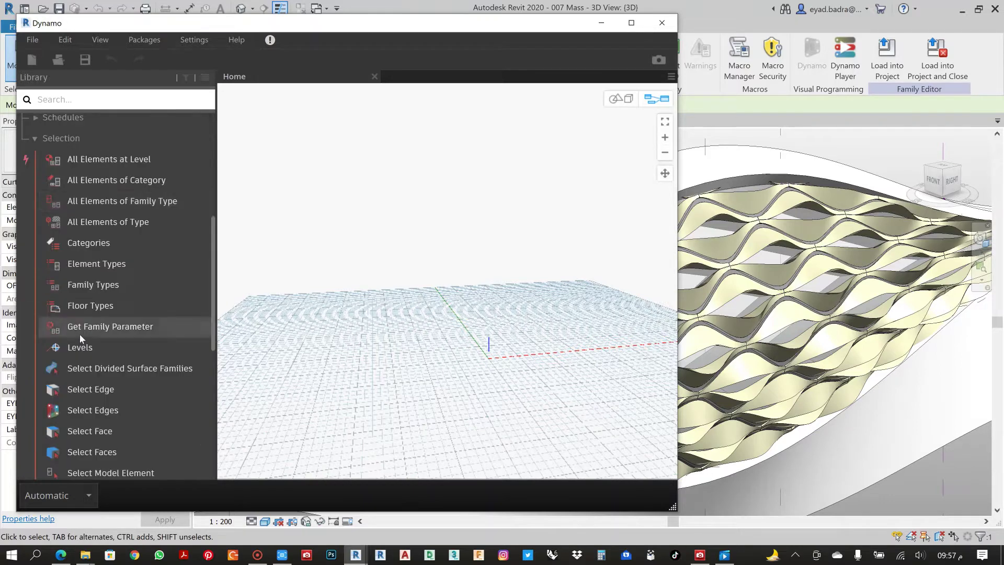
scroll(111, 290, up, 4)
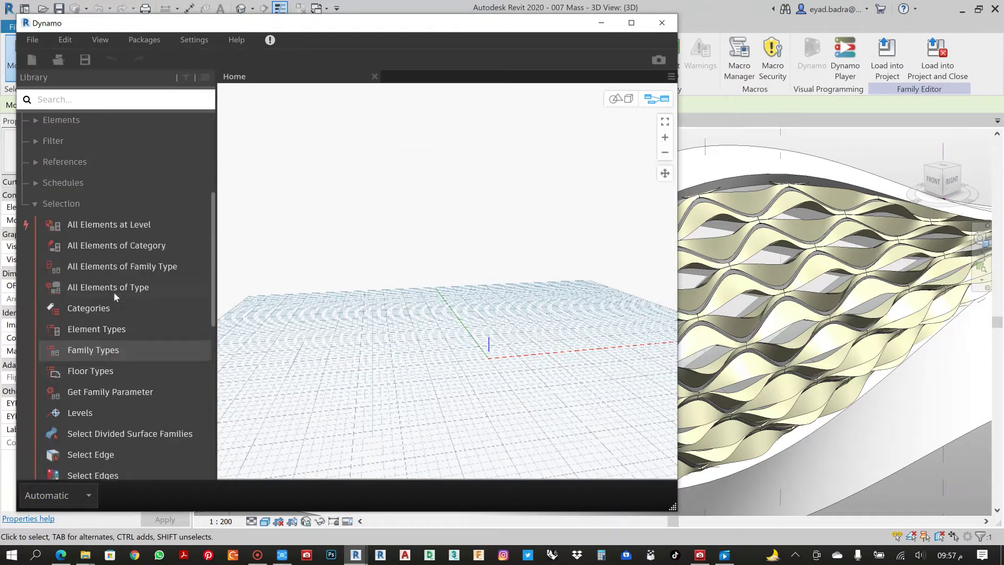
click(101, 352)
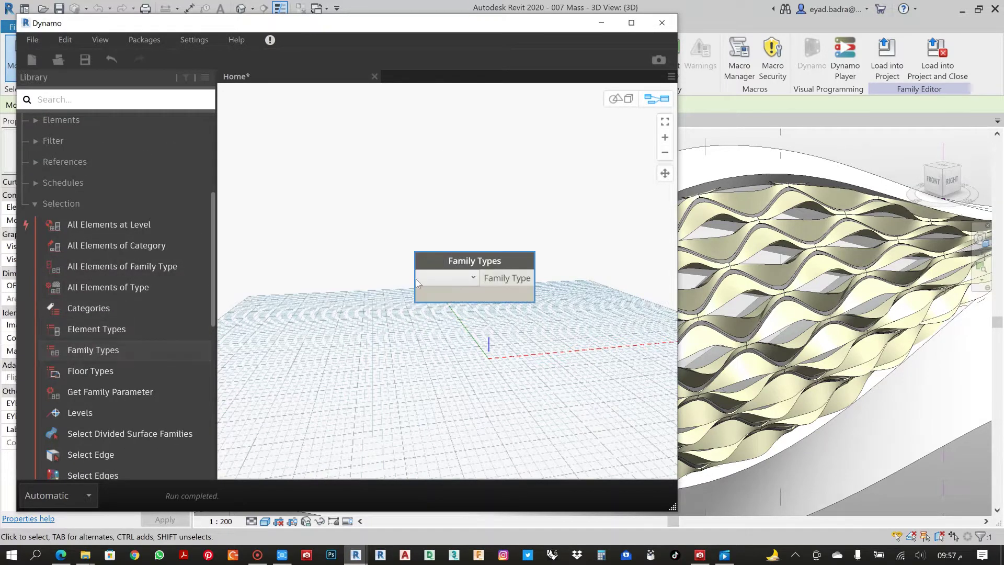
click(456, 281)
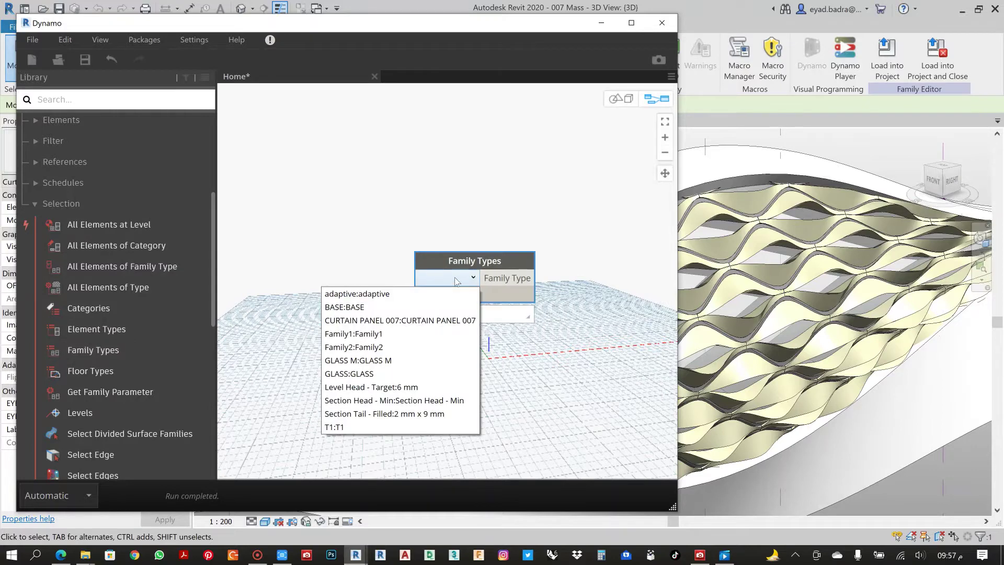
click(349, 320)
drag(383, 256, 264, 232)
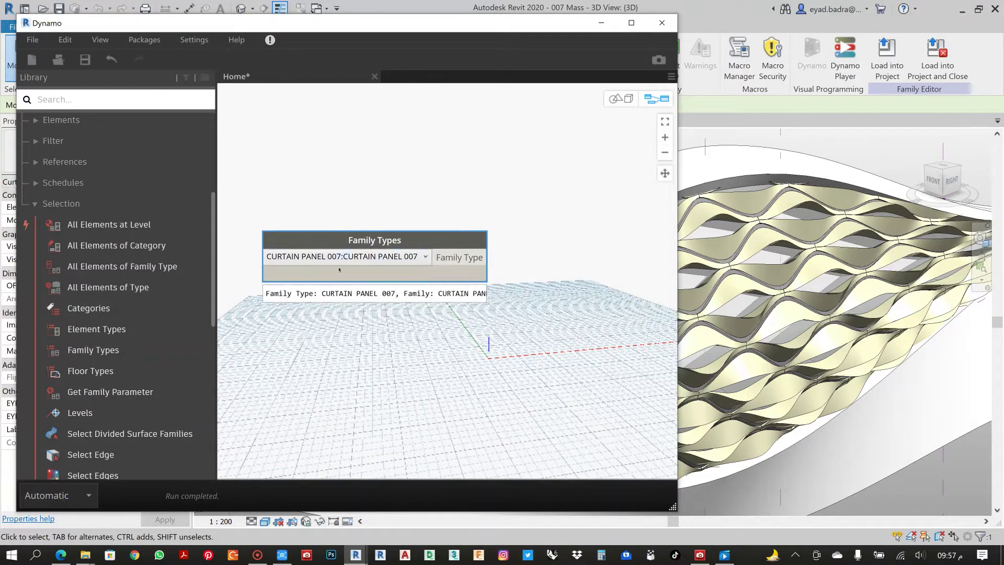
click(115, 288)
drag(480, 279, 483, 315)
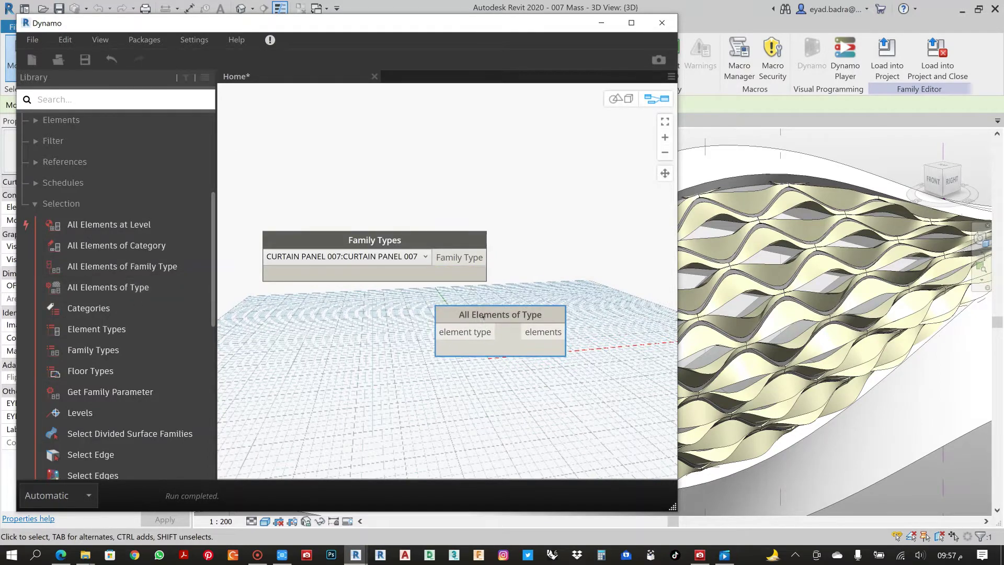
key(Delete)
Step: Add an All Elements of Family Type node, connect the Family Types output to its input and display its list of elements
click(137, 266)
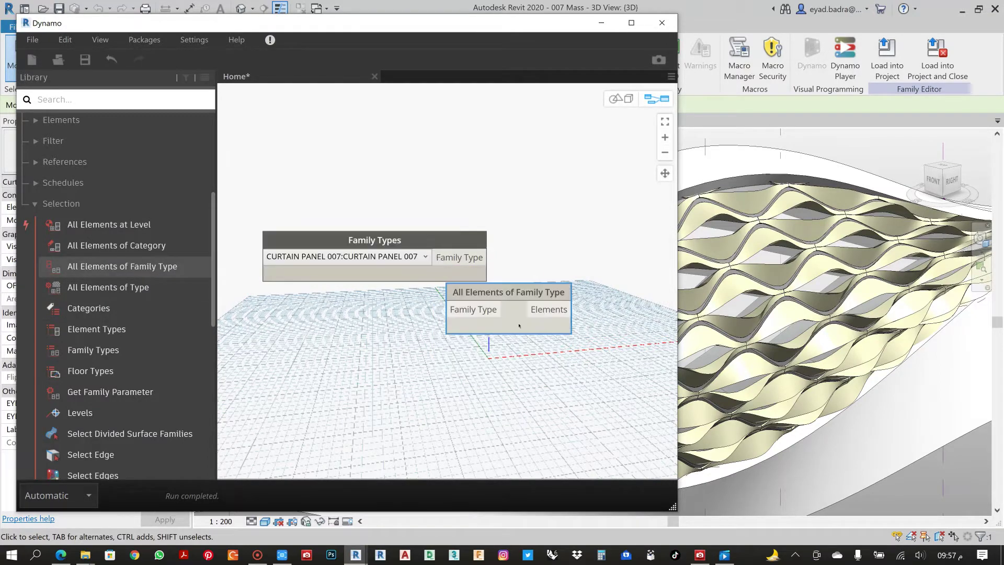
drag(519, 326, 561, 264)
click(477, 259)
click(520, 270)
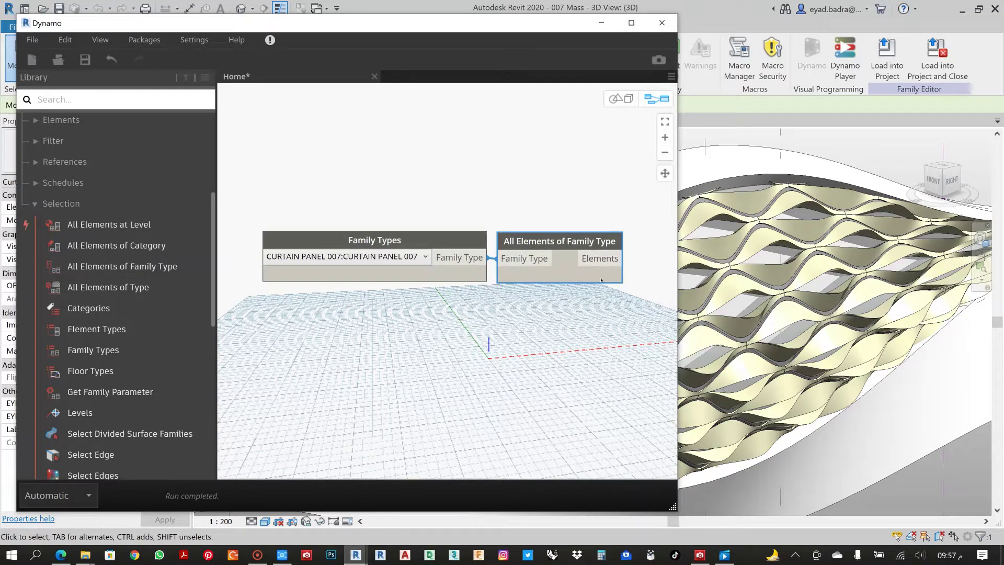
mouse_move(601, 288)
scroll(476, 156, down, 2)
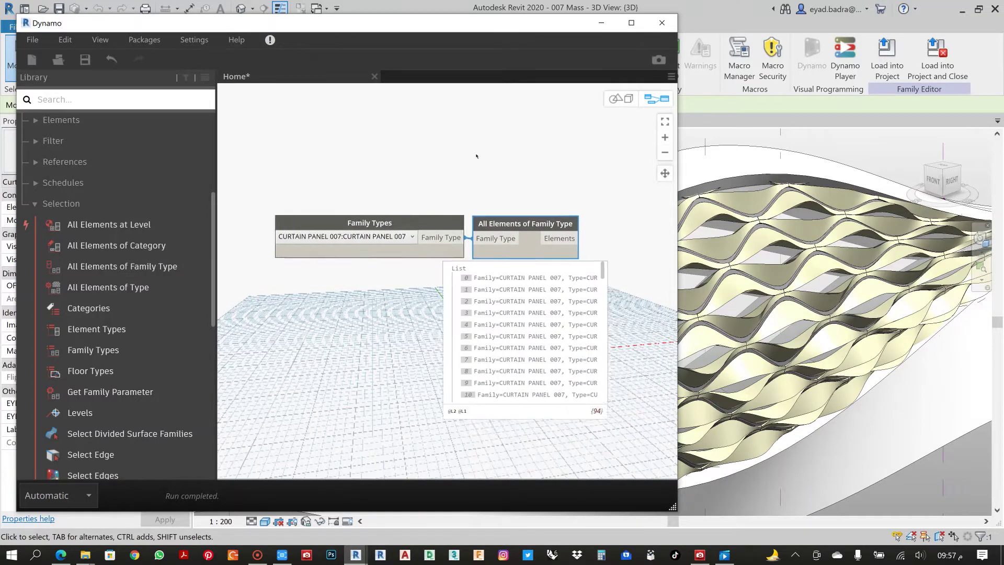
middle_drag(571, 194, 529, 199)
scroll(524, 200, up, 3)
scroll(524, 201, down, 5)
scroll(553, 179, down, 2)
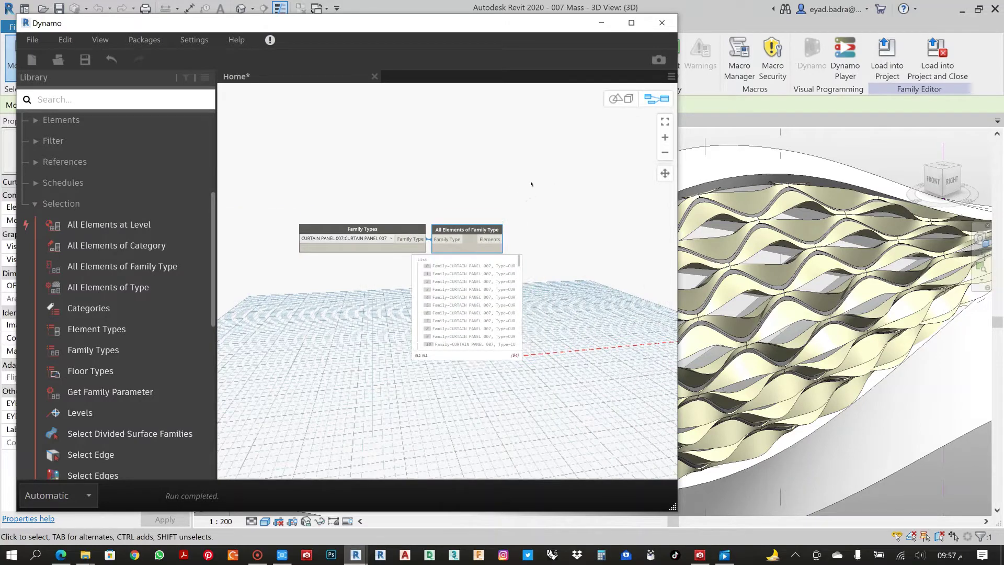
Step: Add an Element.Geometry node from the Revit Element nodes and place it above the All Elements of Family Type node
click(41, 205)
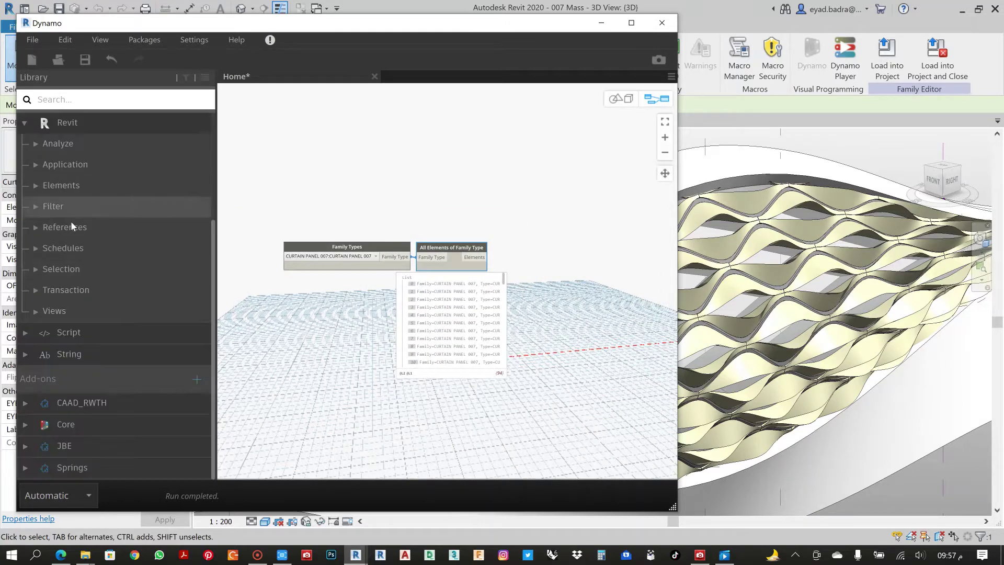
scroll(71, 221, up, 2)
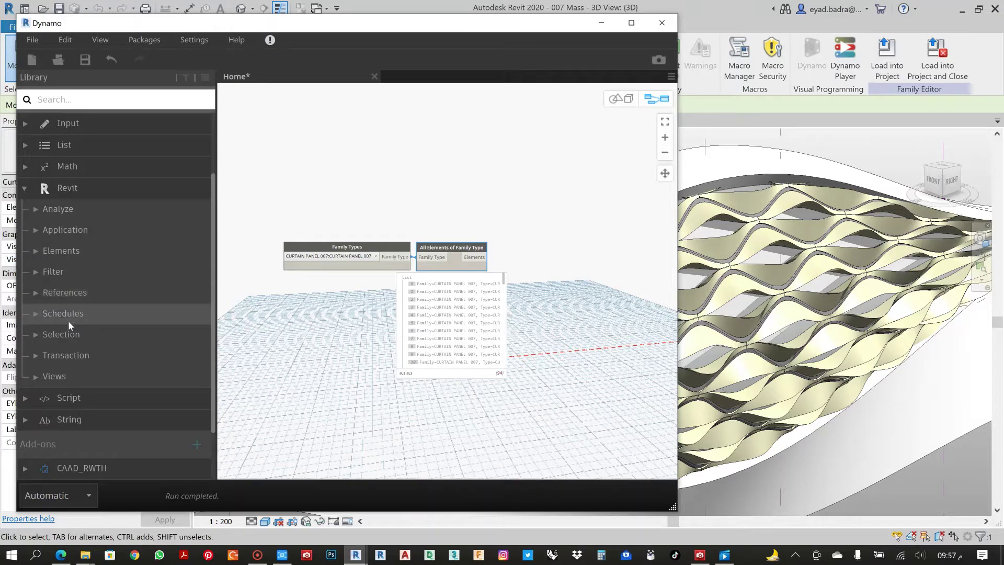
click(63, 336)
scroll(64, 324, down, 2)
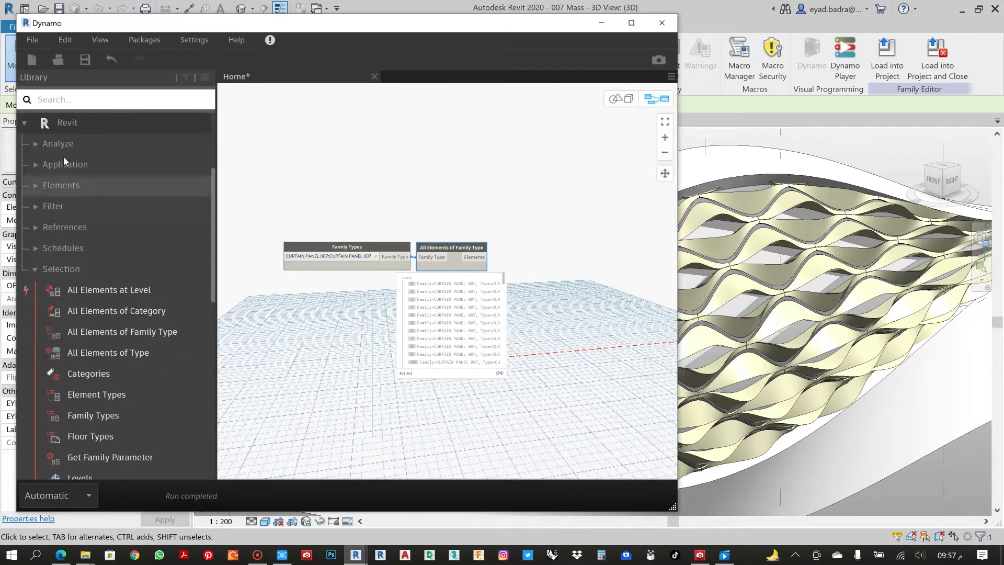
click(73, 183)
scroll(74, 300, down, 4)
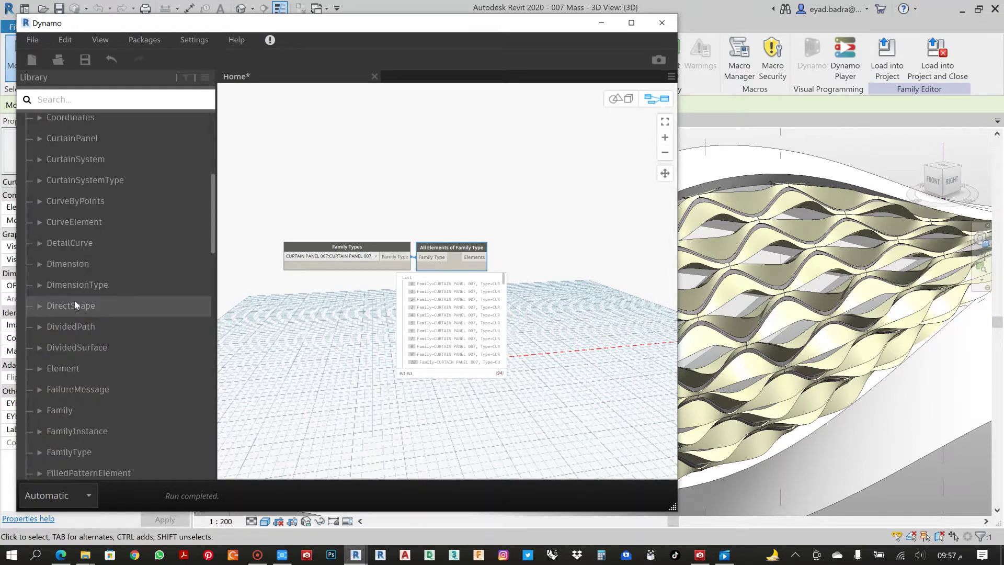
click(64, 369)
scroll(78, 345, down, 2)
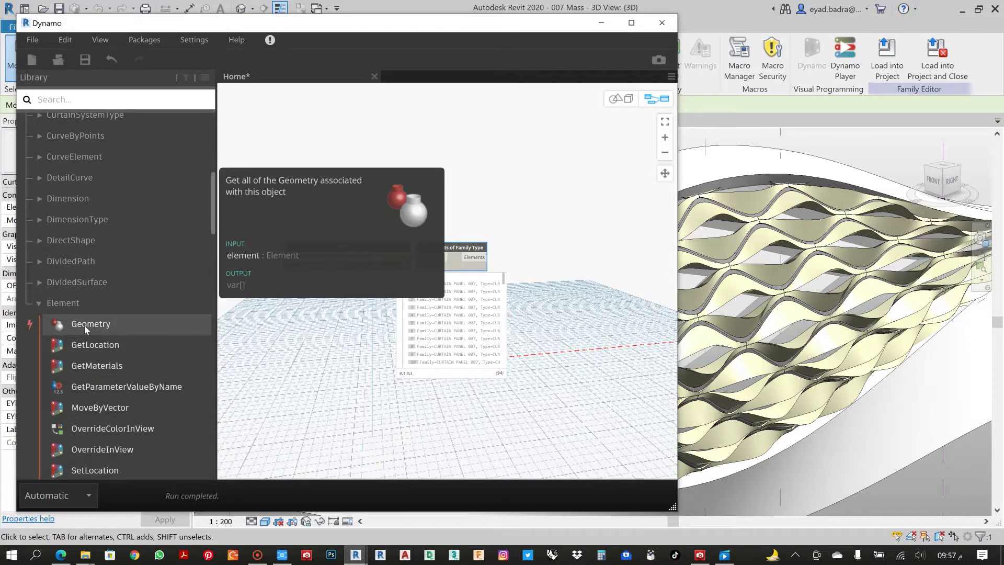
click(84, 324)
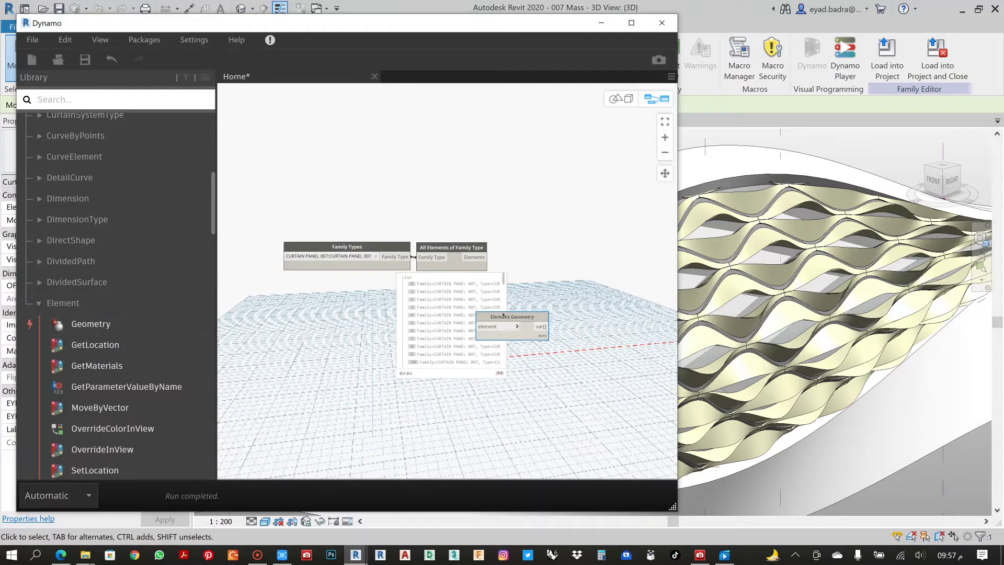
drag(503, 315, 443, 207)
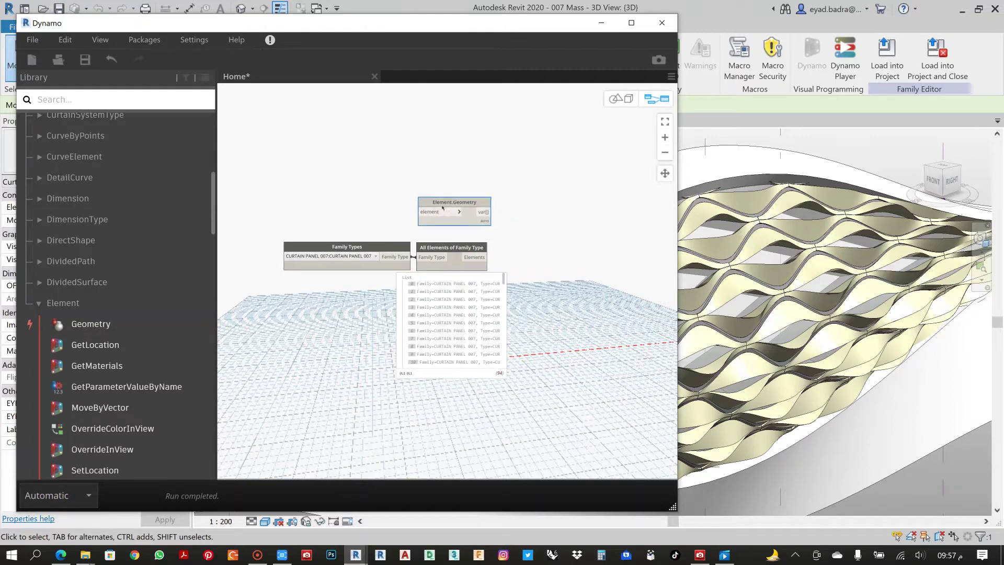
Step: Add an Element.GetLocation node above the graph and connect the Elements output of All Elements of Family Type to its element input
click(102, 345)
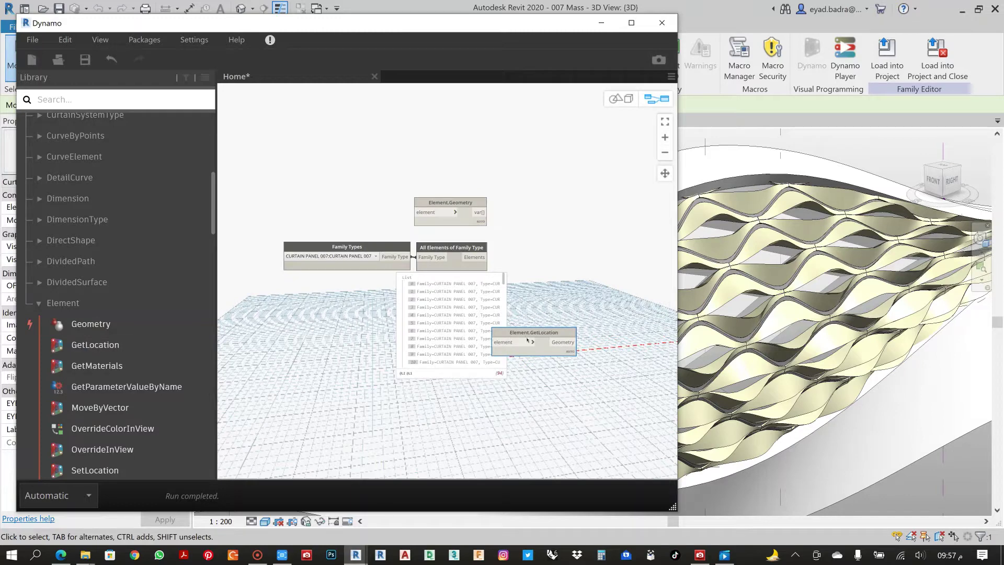
drag(471, 191, 436, 190)
click(431, 180)
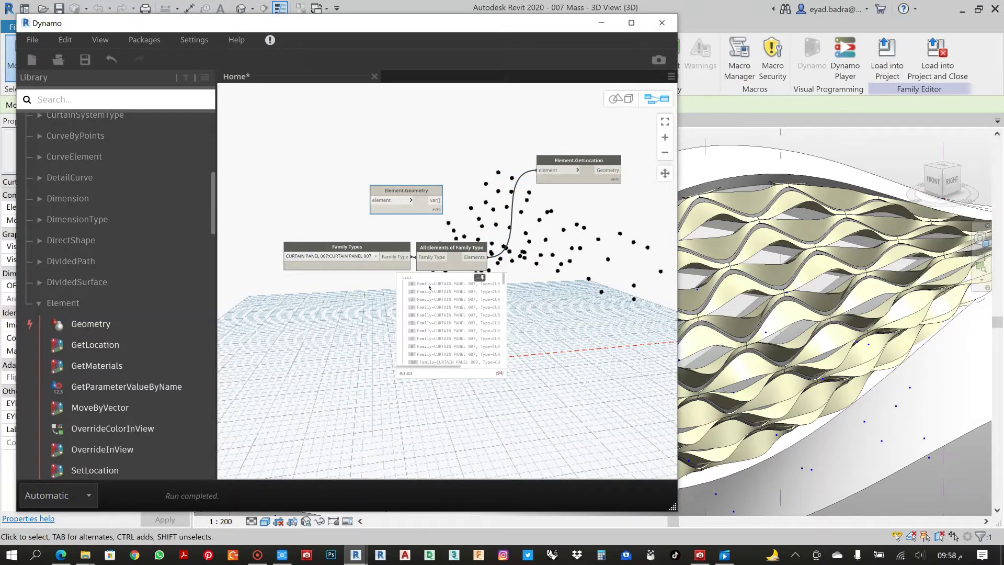
drag(560, 164, 558, 169)
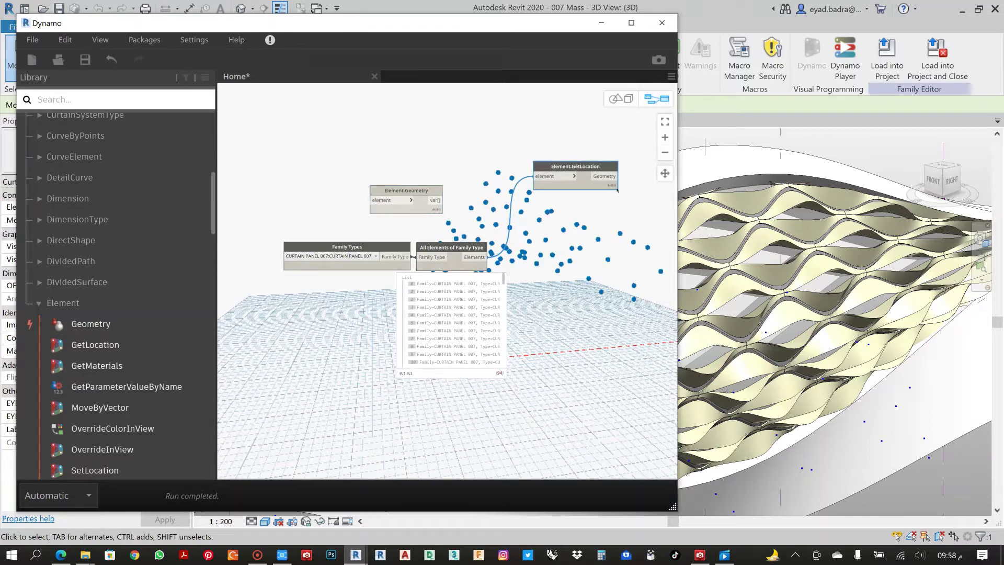
Step: Delete the unconnected Element.Geometry node from the graph
scroll(593, 253, down, 3)
middle_drag(492, 217, 389, 232)
scroll(387, 229, up, 3)
scroll(365, 231, up, 1)
drag(366, 222, 377, 212)
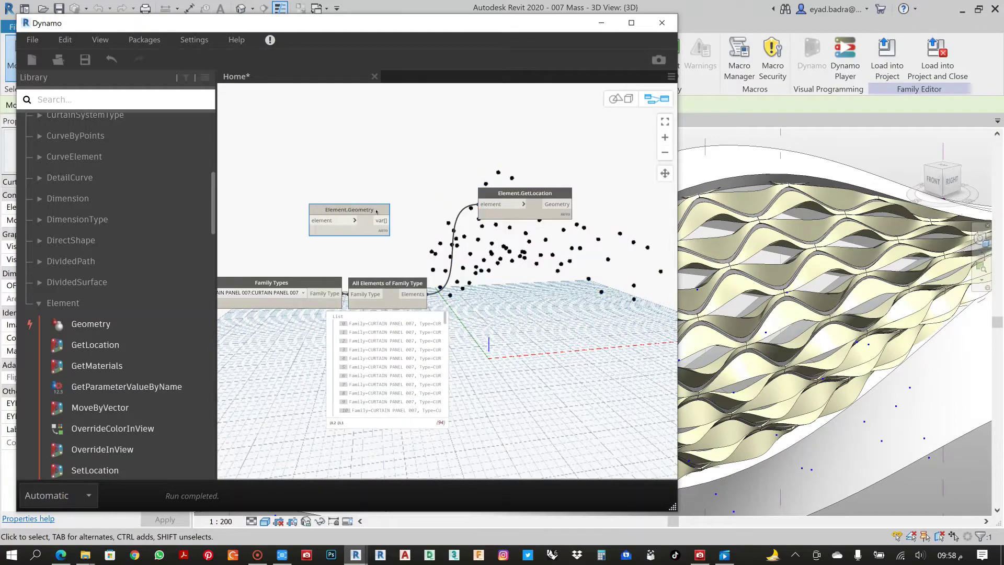
key(Delete)
scroll(382, 214, down, 3)
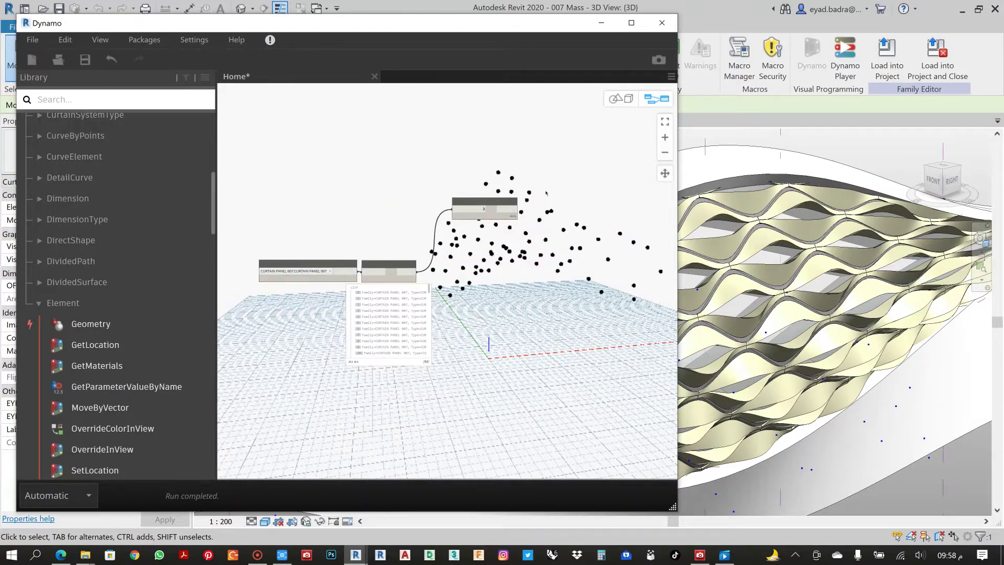
Step: Switch to the Revit 3D view and examine the panel location points around the mass from the back and front
click(601, 22)
scroll(750, 401, down, 3)
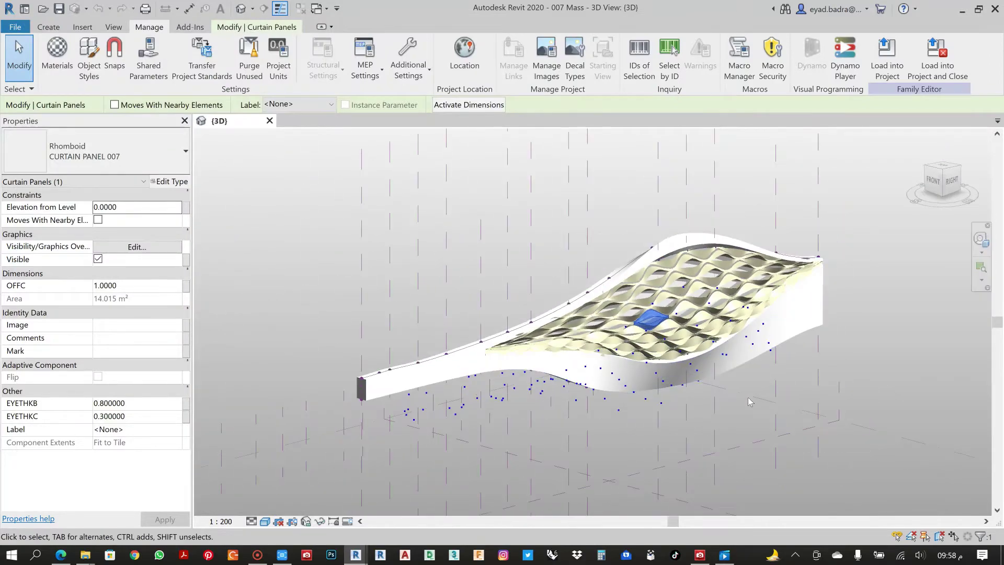
shift+middle_drag(751, 402, 575, 367)
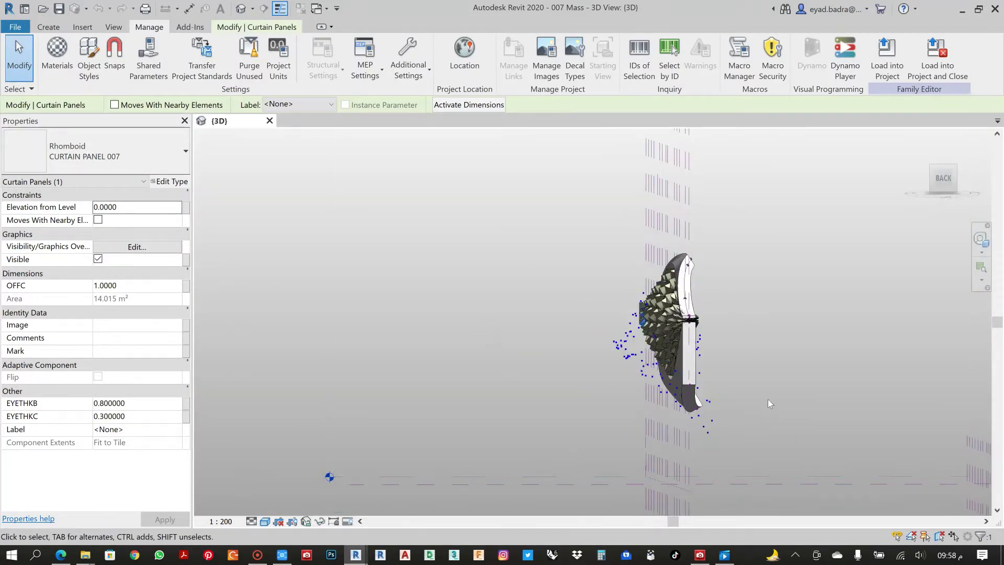
mouse_move(769, 403)
shift+middle_down()
mouse_move(751, 384)
mouse_move(771, 399)
mouse_move(858, 392)
mouse_move(757, 403)
mouse_move(800, 423)
mouse_move(881, 412)
mouse_move(650, 421)
mouse_move(717, 439)
mouse_move(816, 430)
mouse_move(844, 386)
mouse_move(824, 382)
shift+middle_up()
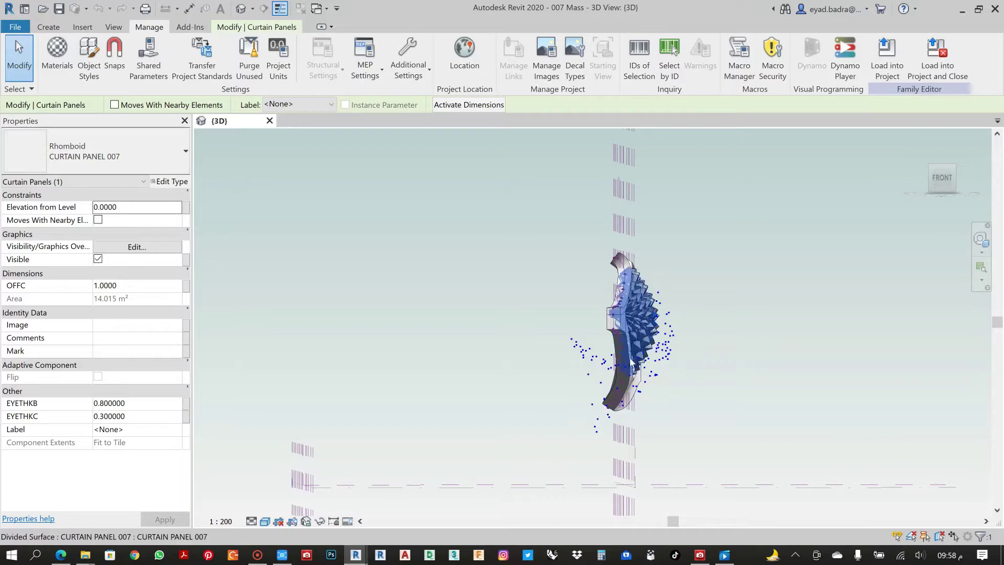
shift+middle_drag(729, 369, 717, 371)
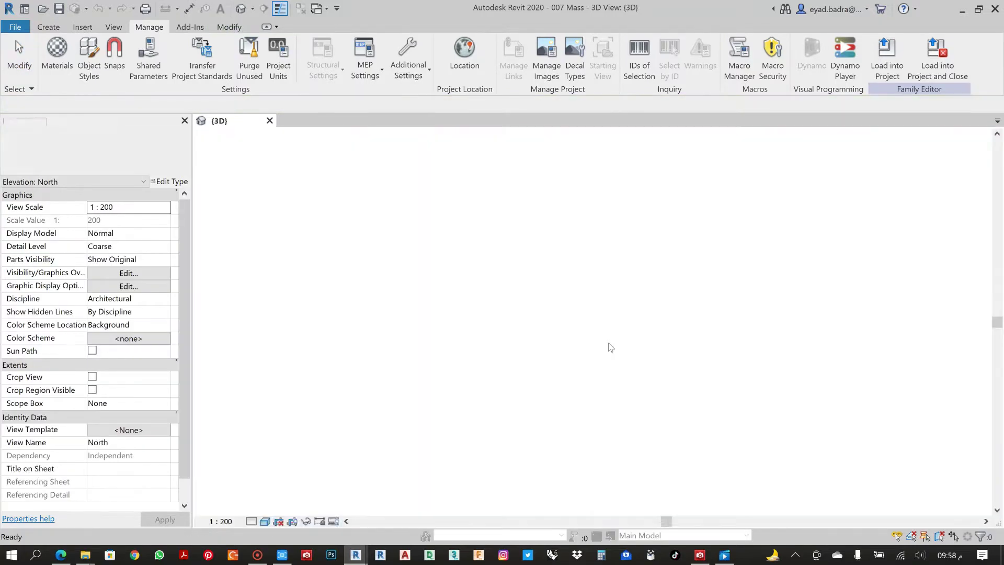
Step: Open the North elevation and place a reference point outside the panelled side of the mass, near its lower end
scroll(529, 390, up, 1)
middle_drag(528, 390, 457, 320)
click(212, 74)
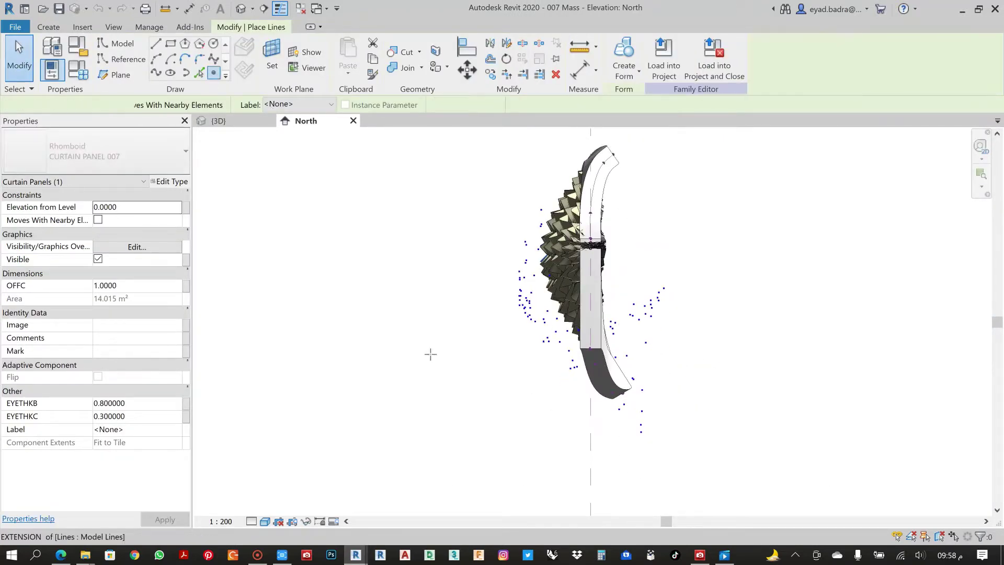
click(540, 366)
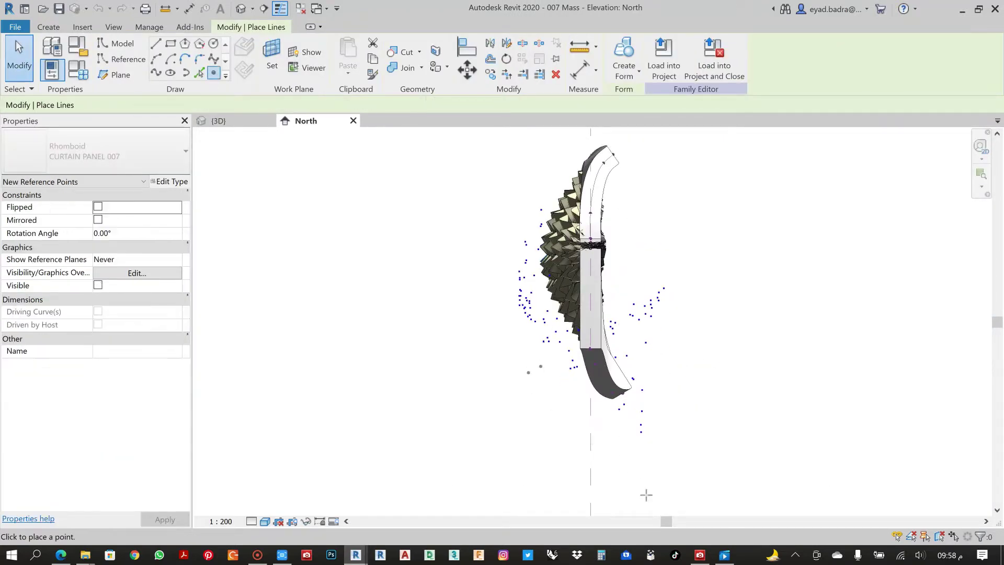
click(477, 399)
key(Escape)
key(Escape)
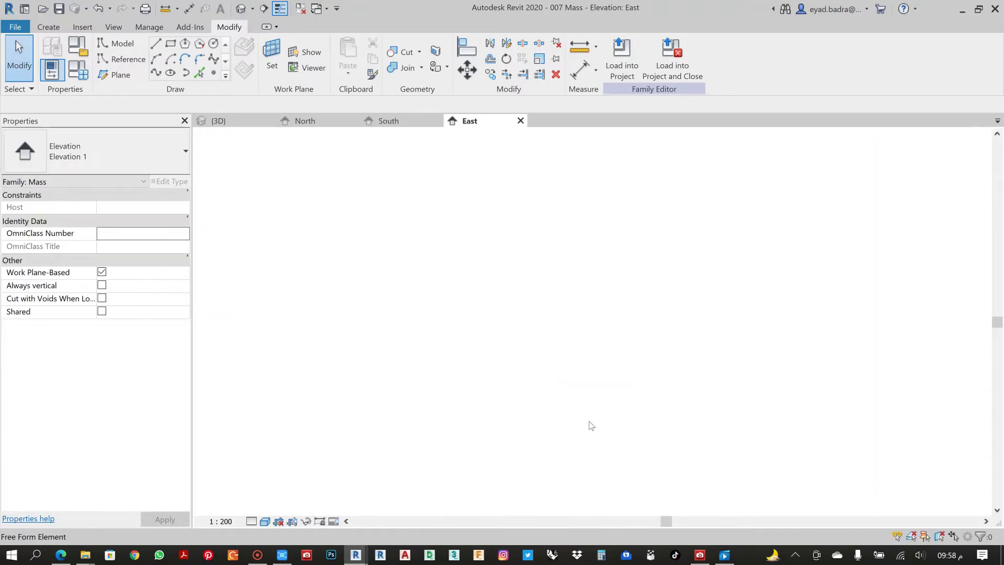
Step: In the East elevation, move the new reference point horizontally until it lies below the widest part of the panelled surface
scroll(611, 440, up, 5)
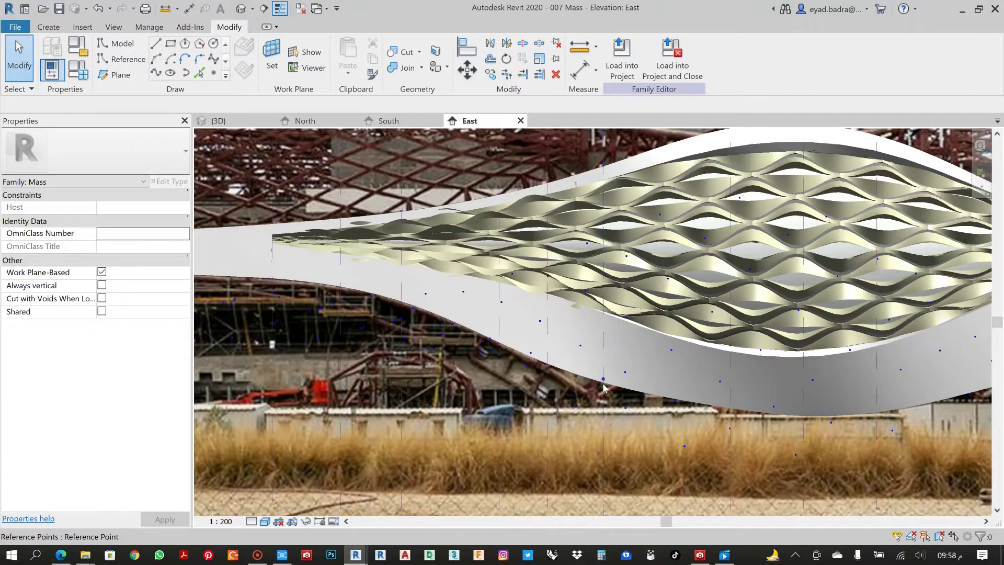
click(603, 378)
drag(570, 383, 733, 391)
scroll(734, 391, down, 3)
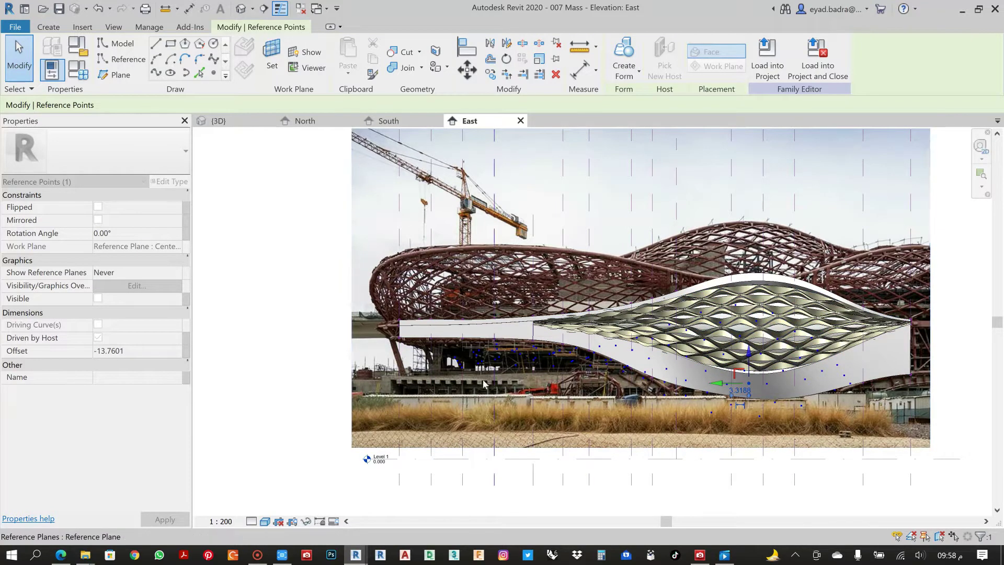
Step: Return to Dynamo and add a Select Model Element node from the Revit selection nodes
mouse_move(355, 555)
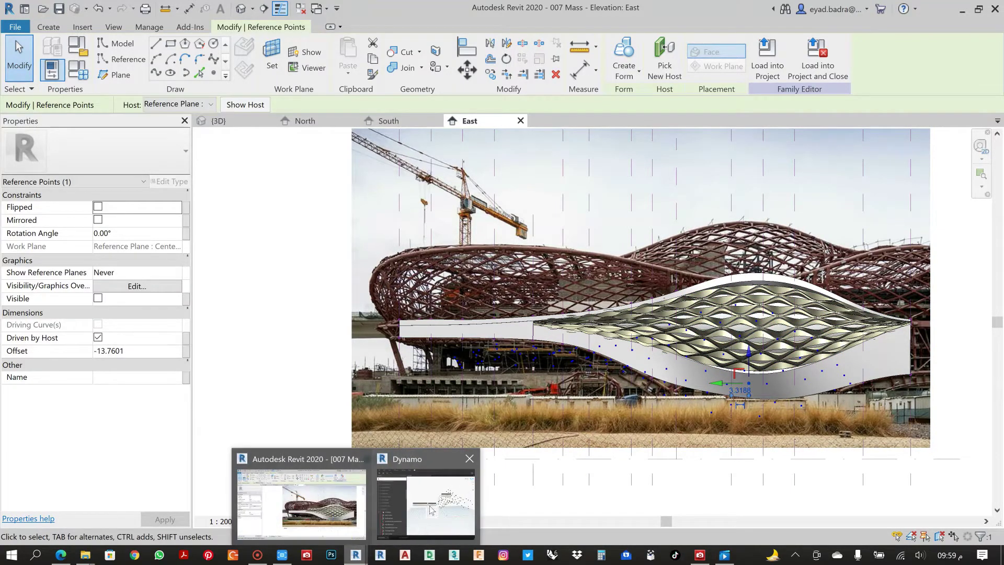
click(429, 497)
click(52, 304)
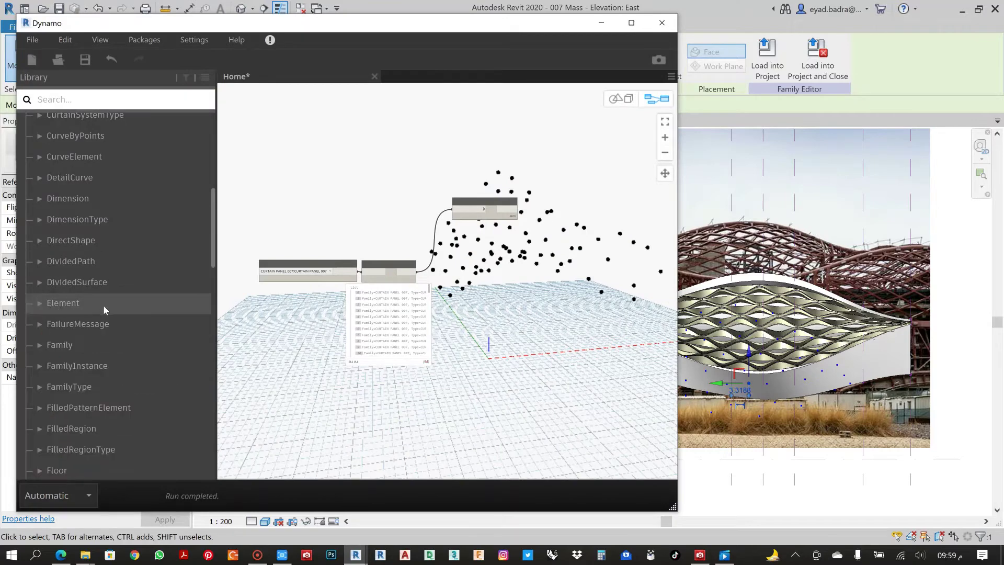
scroll(102, 334, down, 15)
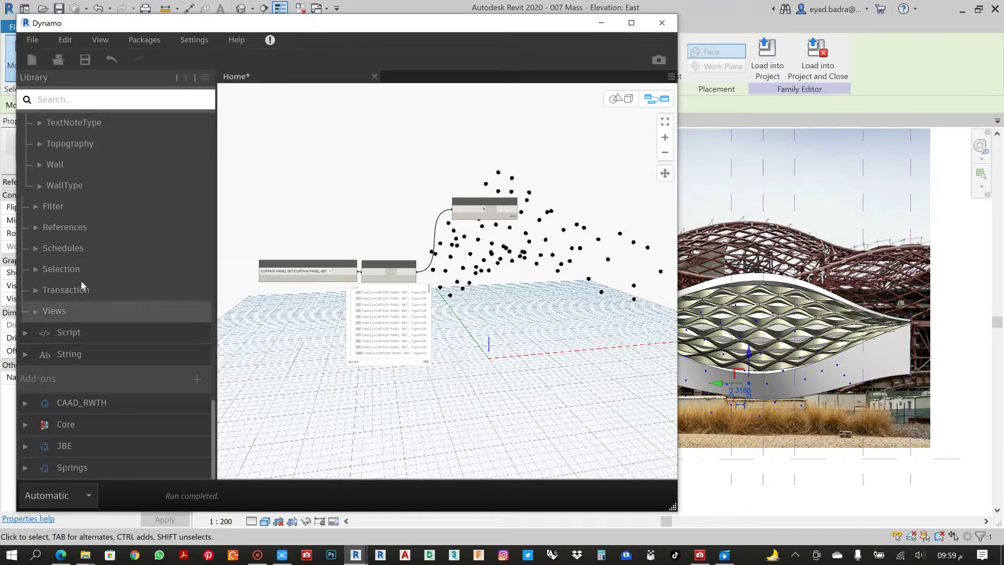
click(89, 269)
scroll(108, 316, down, 5)
scroll(111, 321, up, 3)
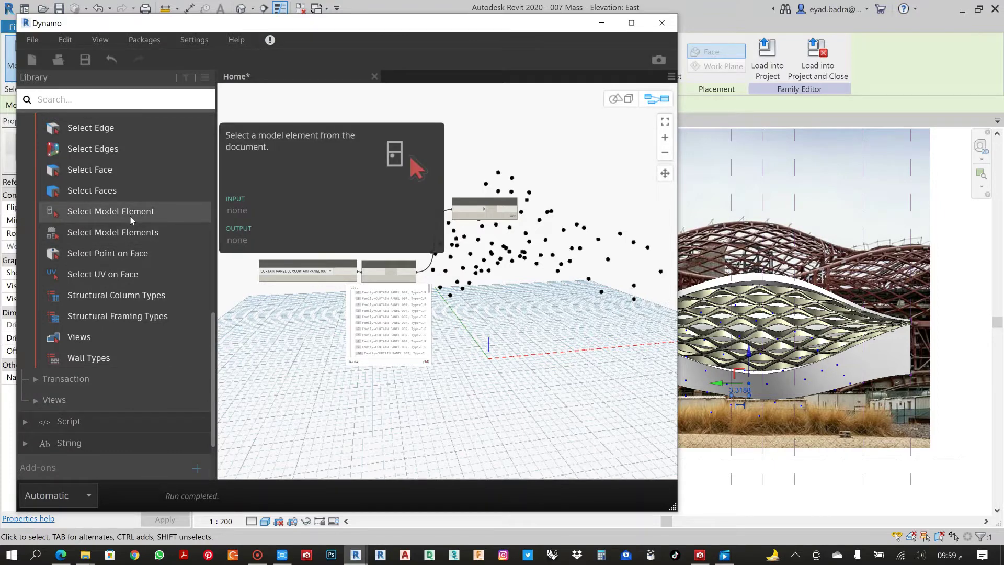
click(129, 215)
Step: Pick the reference point below the panelled surface as the Select Model Element input and place the node beneath Family Types
click(458, 281)
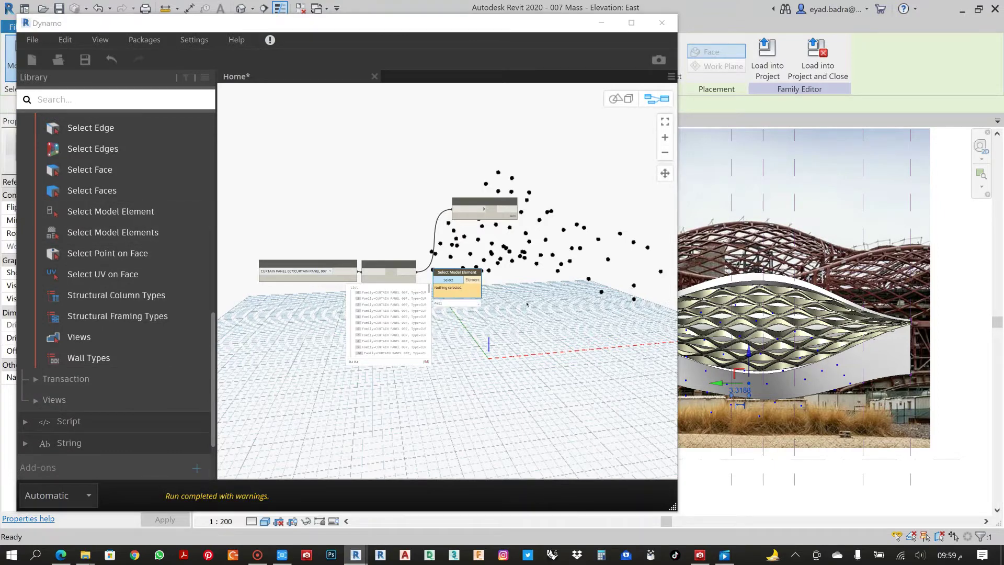
click(749, 384)
drag(452, 273, 278, 293)
Step: Add an Element.Geometry node from the Revit Element nodes and connect the Select Model Element output to its element input
scroll(97, 313, up, 10)
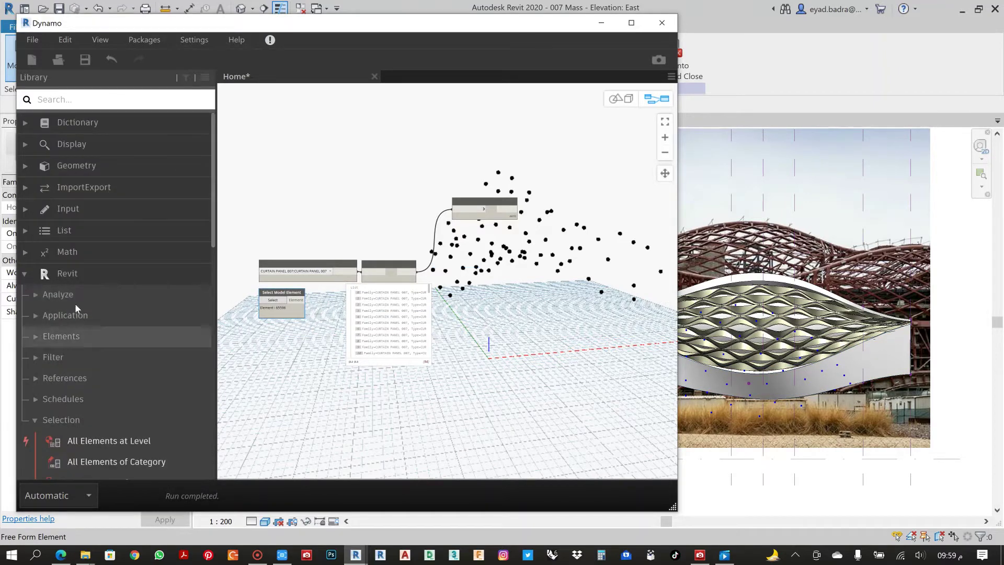
click(85, 337)
scroll(114, 287, down, 3)
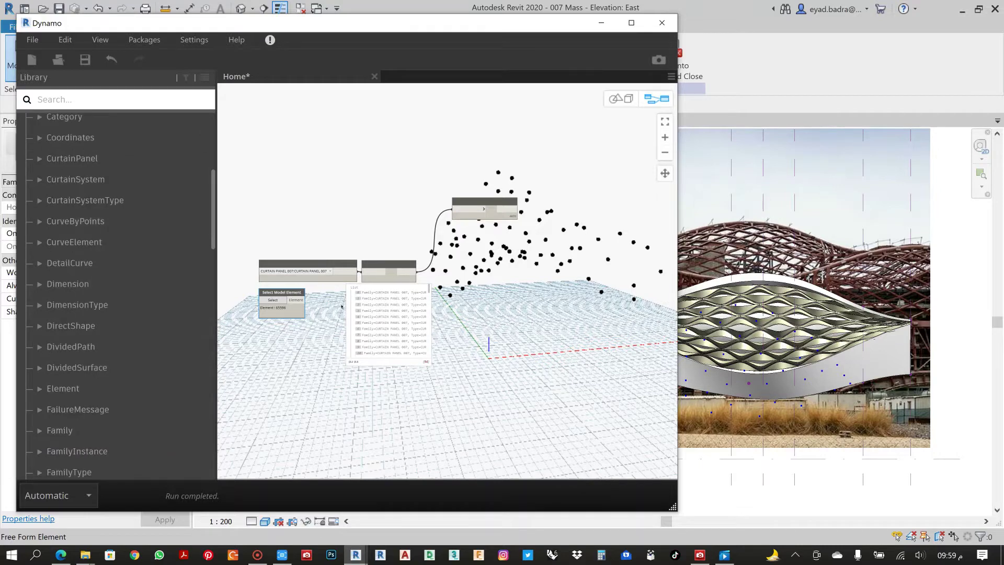
scroll(99, 290, down, 3)
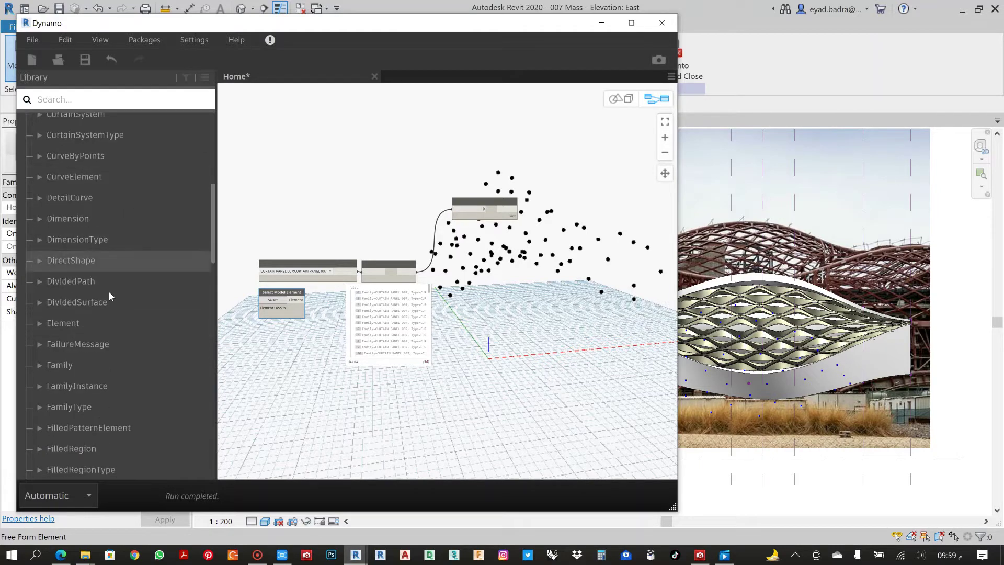
click(89, 321)
click(124, 346)
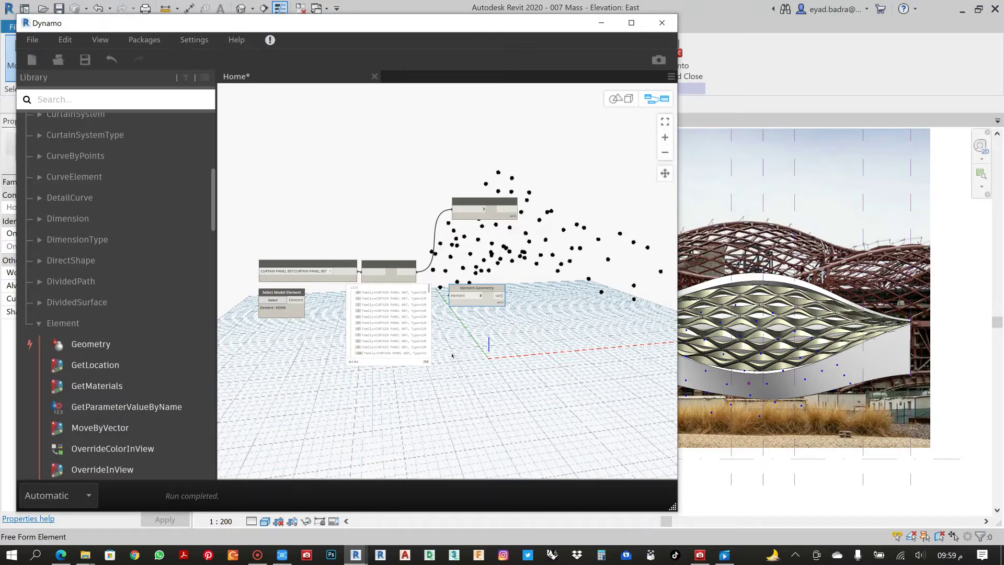
drag(305, 300, 352, 297)
Step: Move the Element.GetLocation node closer to the All Elements of Family Type node and shift the Dynamo window slightly
scroll(352, 296, up, 5)
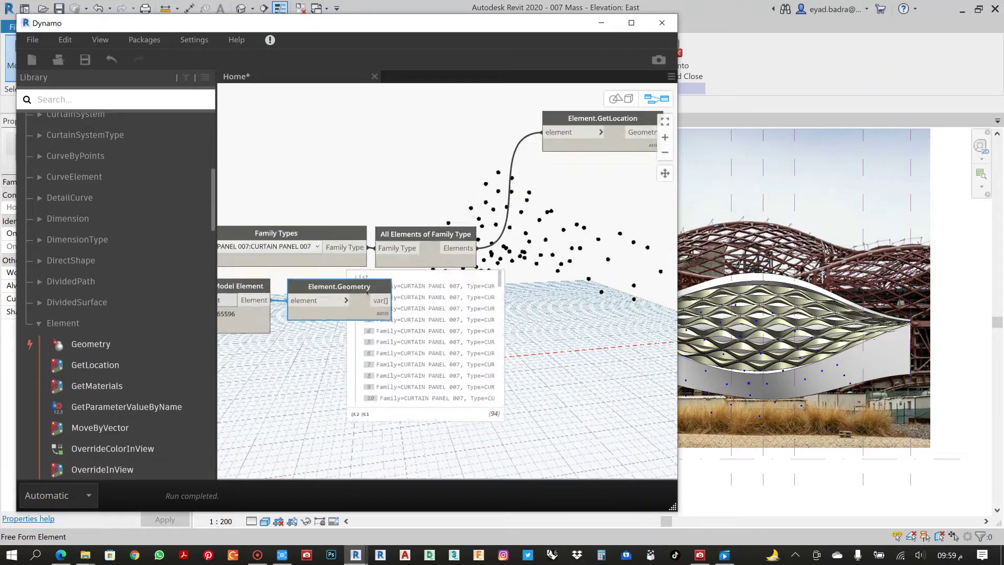
scroll(501, 244, down, 3)
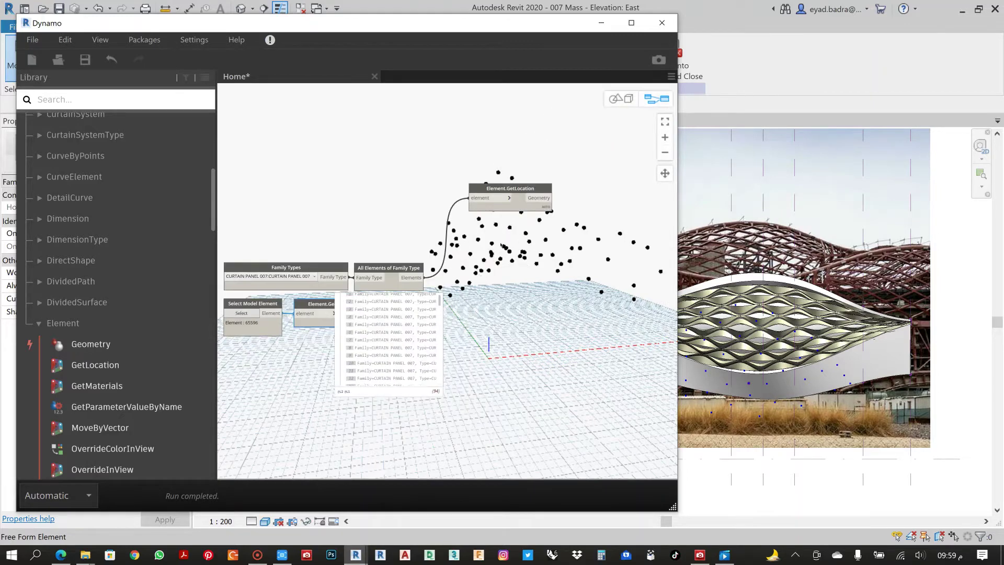
drag(496, 186, 486, 194)
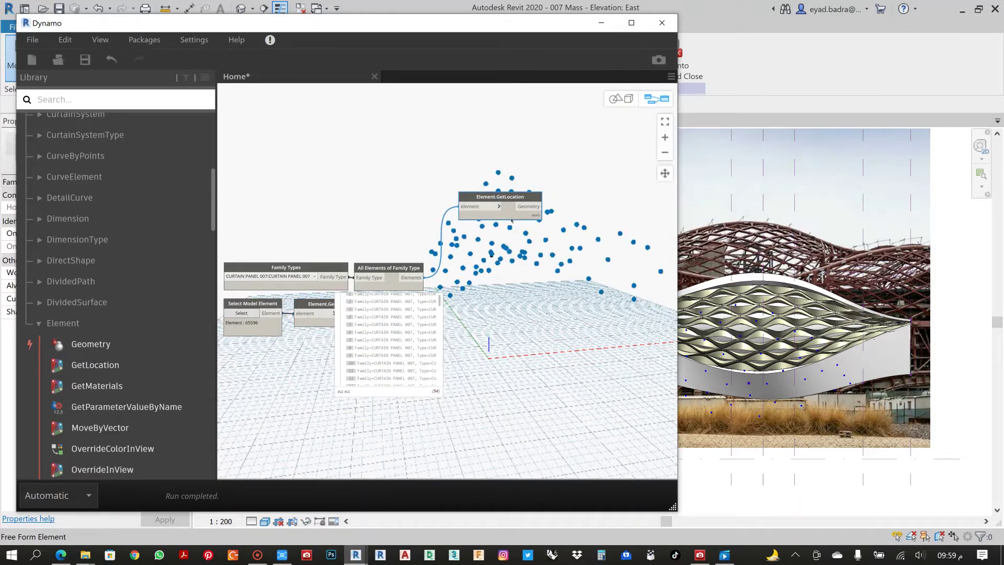
mouse_move(536, 227)
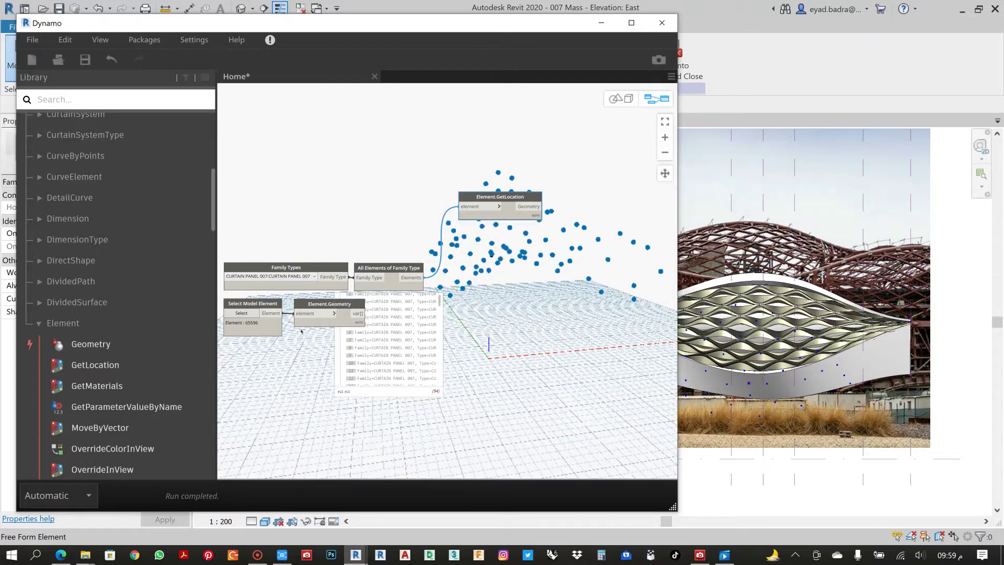
drag(532, 20, 550, 19)
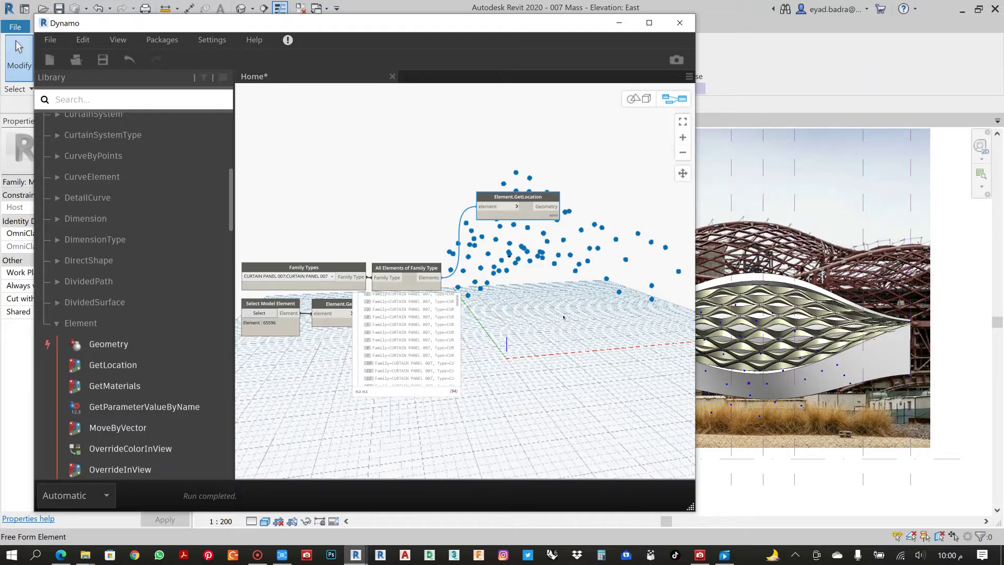
Step: Search the node library for "distan" and add a Geometry.DistanceTo node below the Element.GetLocation node
scroll(563, 317, down, 2)
middle_drag(563, 317, 519, 319)
scroll(519, 320, up, 3)
scroll(355, 227, down, 1)
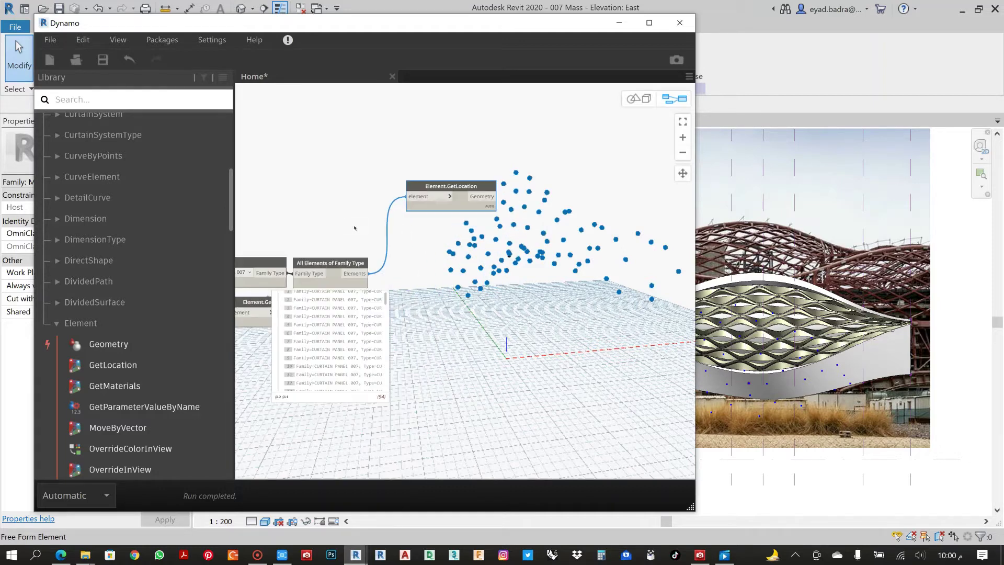
scroll(354, 228, down, 2)
click(145, 100)
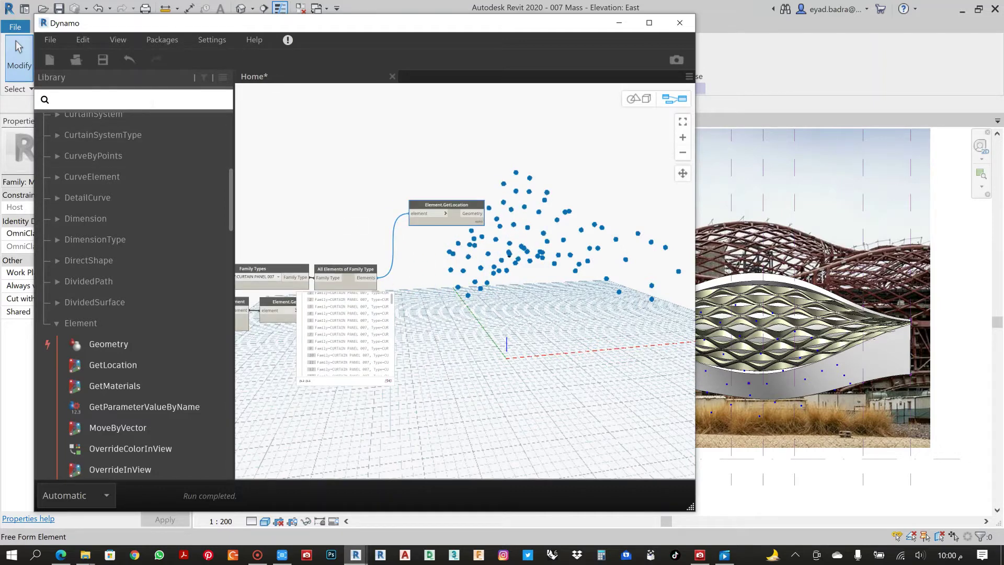
text(distan)
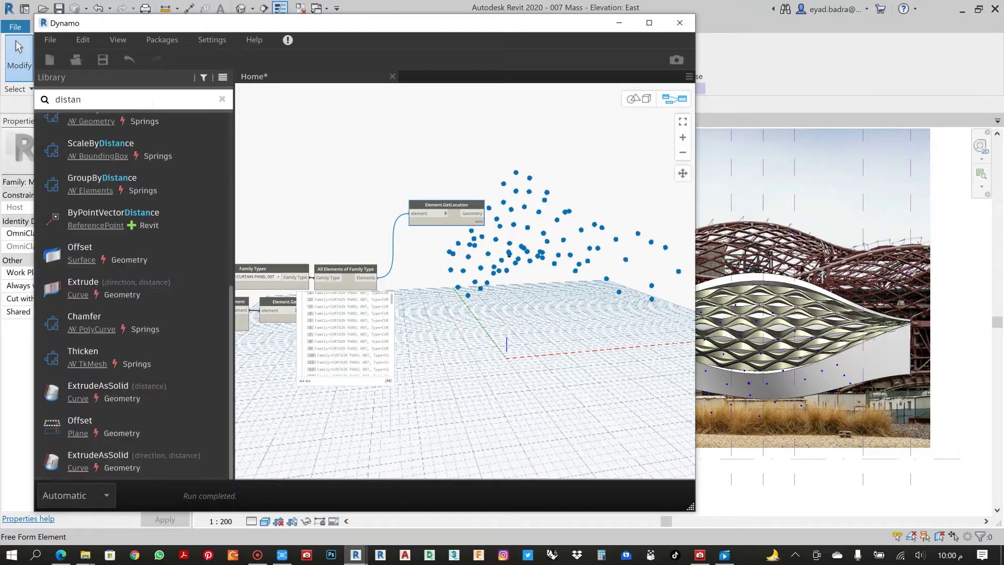
scroll(145, 184, up, 5)
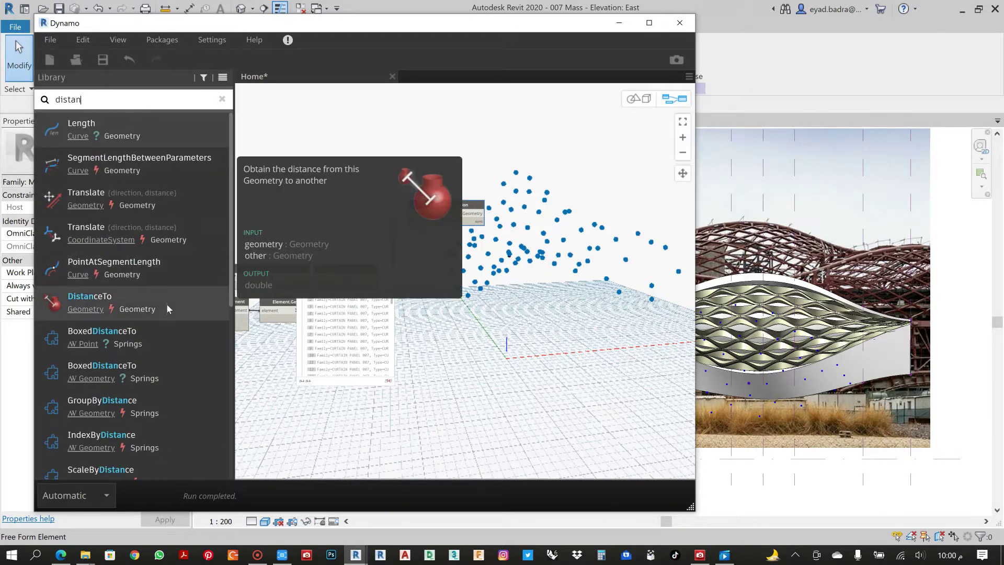
drag(166, 302, 531, 329)
Step: Connect the Element.GetLocation output to the geometry input of Geometry.DistanceTo and the Element.Geometry output to its other input
drag(482, 213, 504, 315)
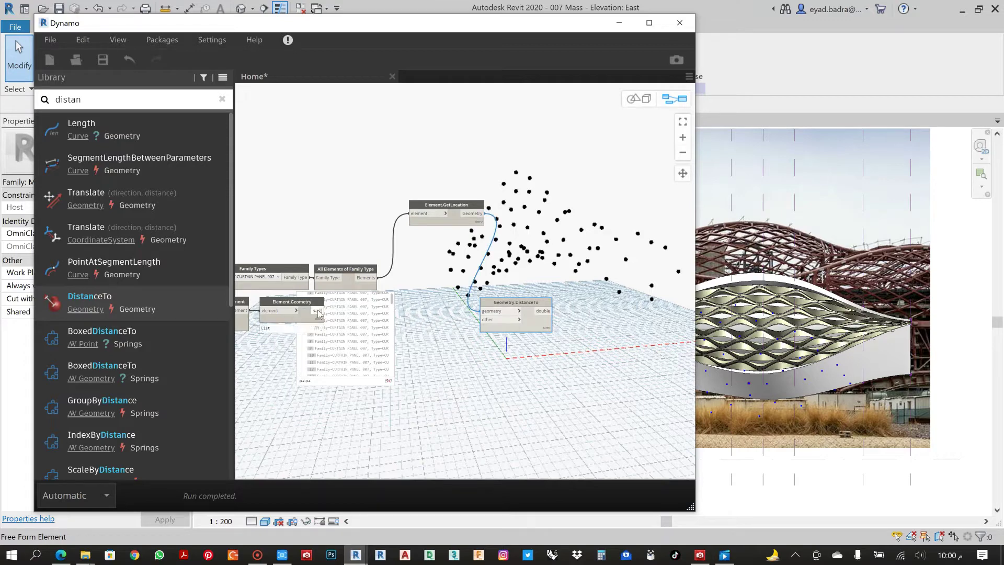
drag(318, 311, 507, 320)
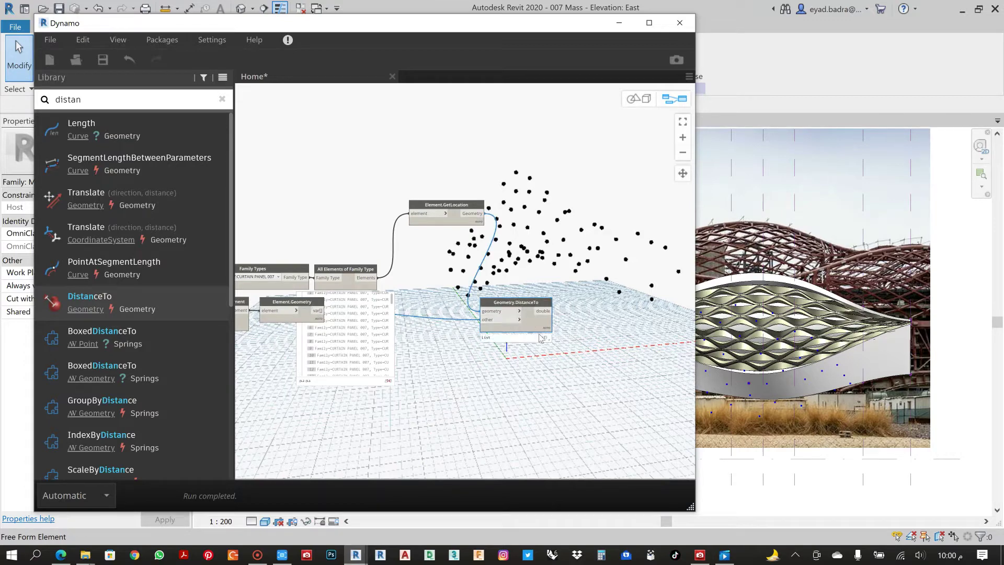
mouse_move(542, 338)
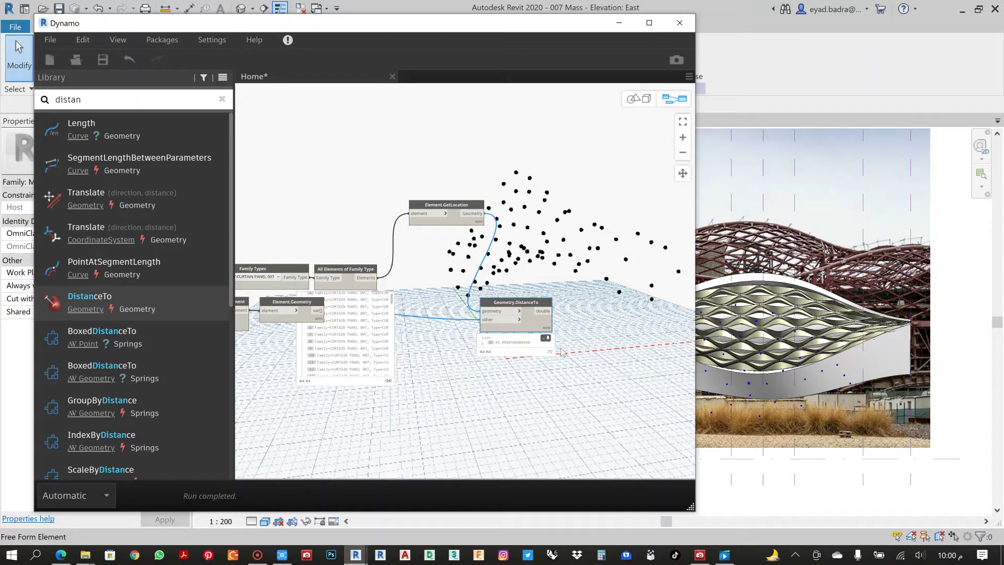
Step: Change the lacing of the Geometry.DistanceTo node so every panel location is paired with the reference point geometry
right_click(533, 322)
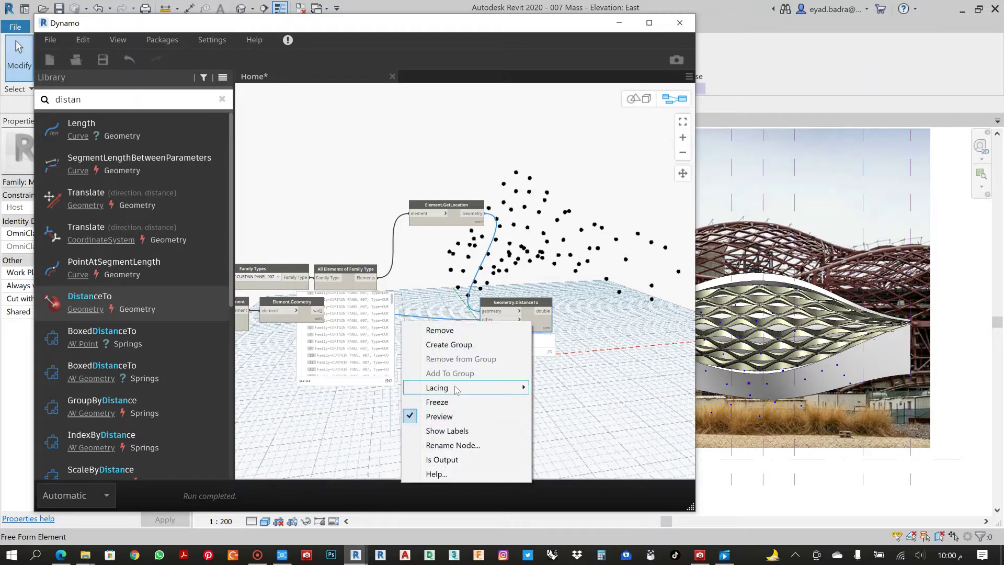
mouse_move(470, 388)
click(343, 431)
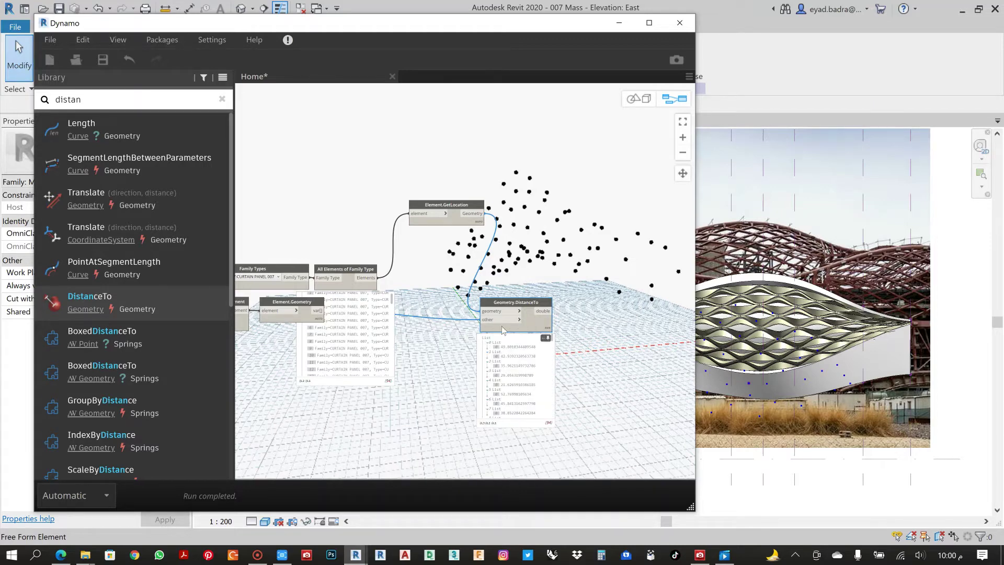
Step: Swap the Geometry.DistanceTo inputs, feeding Element.Geometry into geometry and Element.GetLocation into other, and place the node level with Element.Geometry
drag(514, 307, 551, 274)
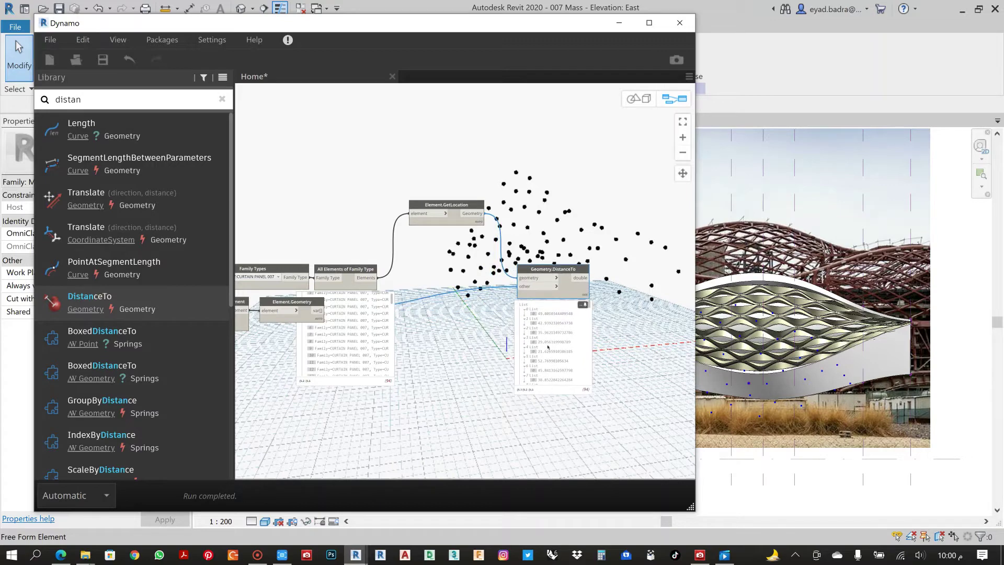
click(526, 279)
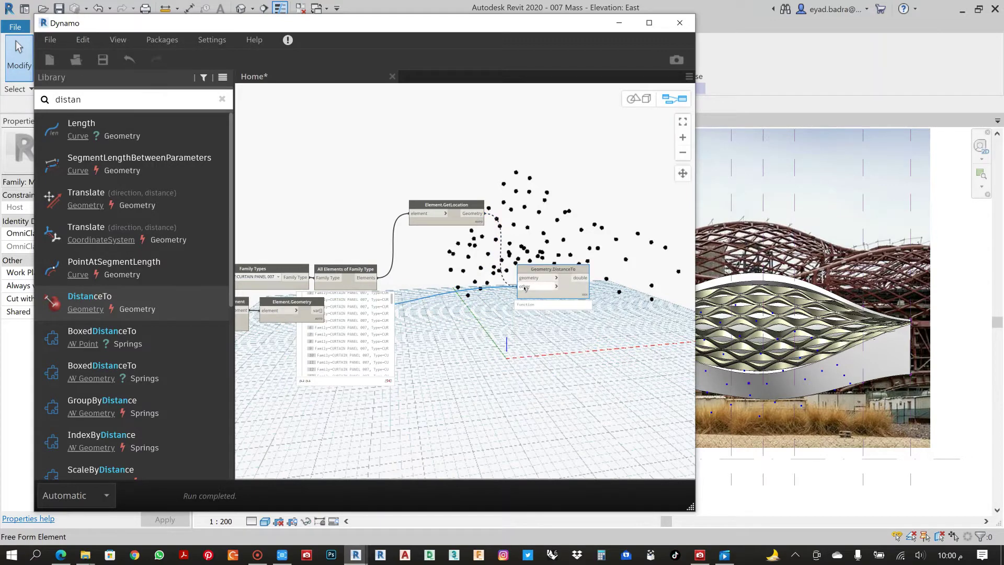
click(525, 287)
drag(320, 310, 546, 279)
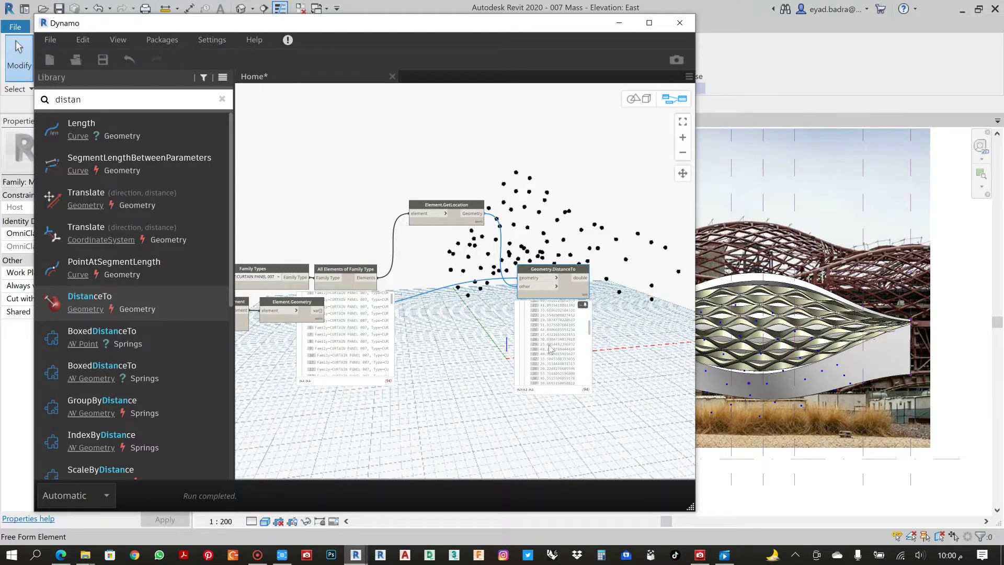
scroll(549, 346, down, 5)
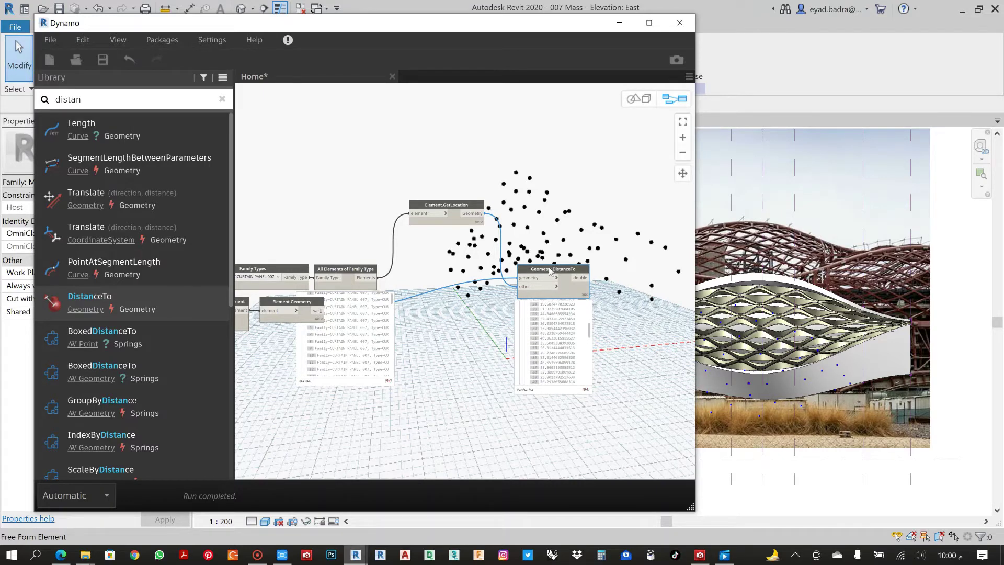
drag(541, 270, 509, 303)
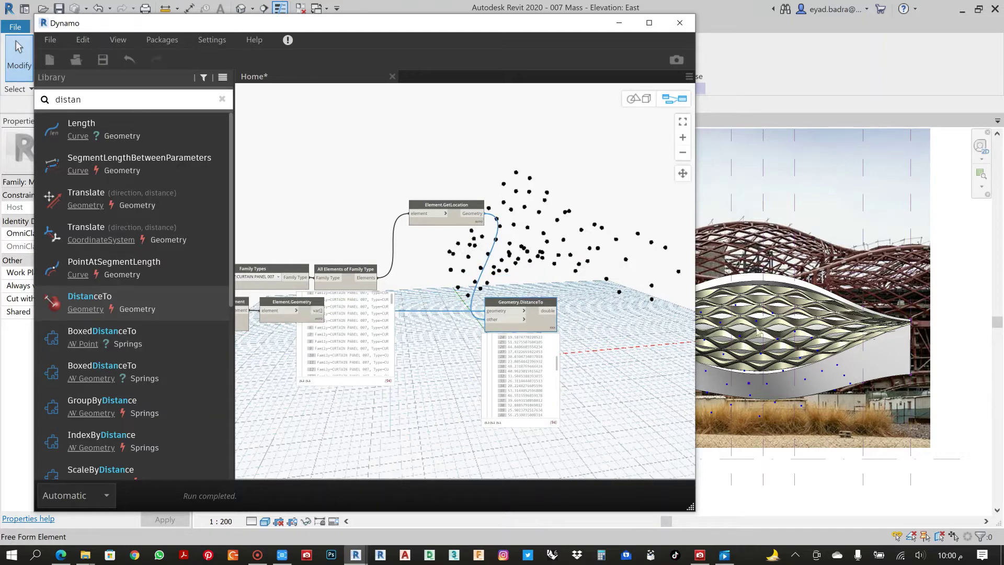
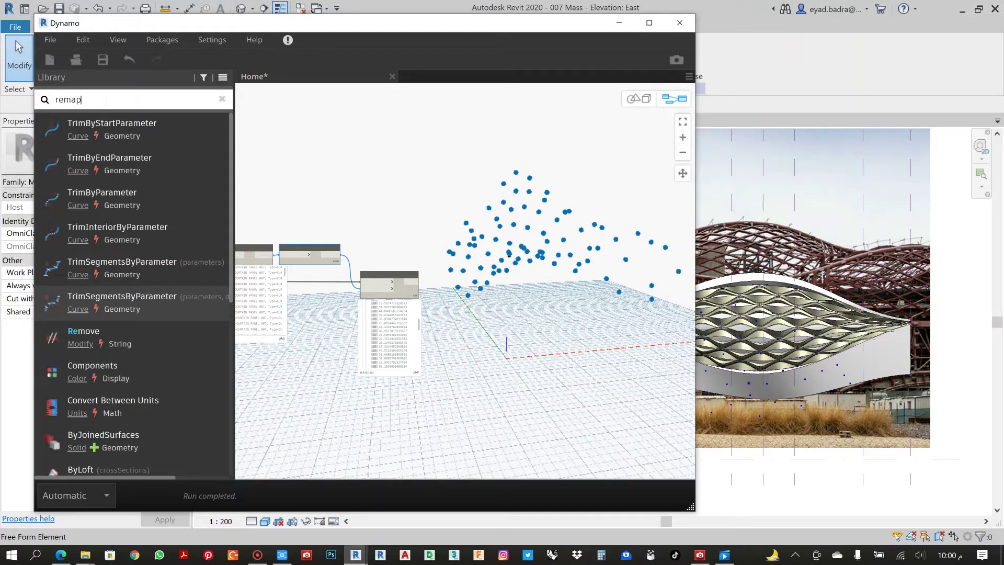
Step: Add a Math.RemapRange node from the "remap" search and feed the Geometry.DistanceTo output into its numbers input
click(102, 200)
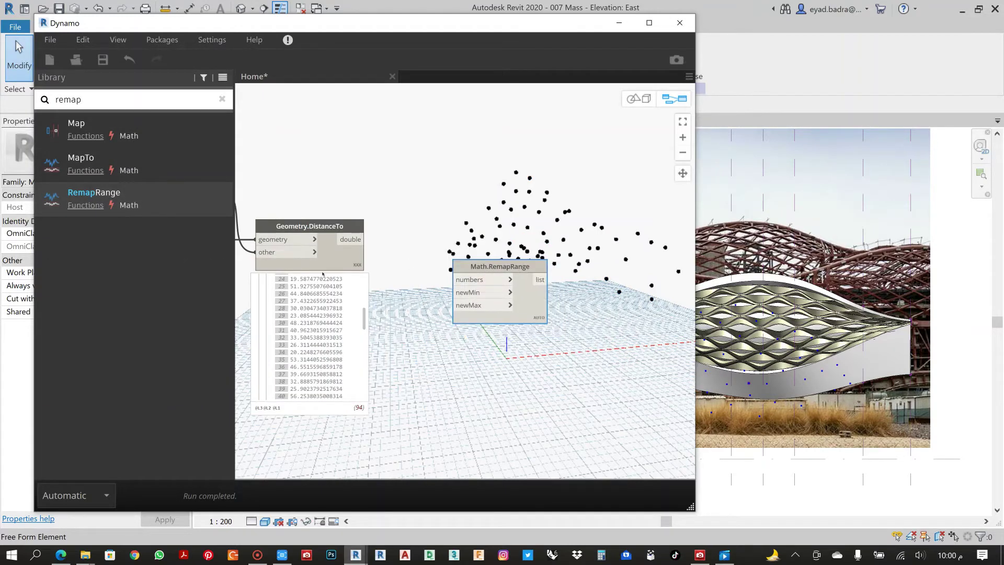
click(350, 239)
click(481, 280)
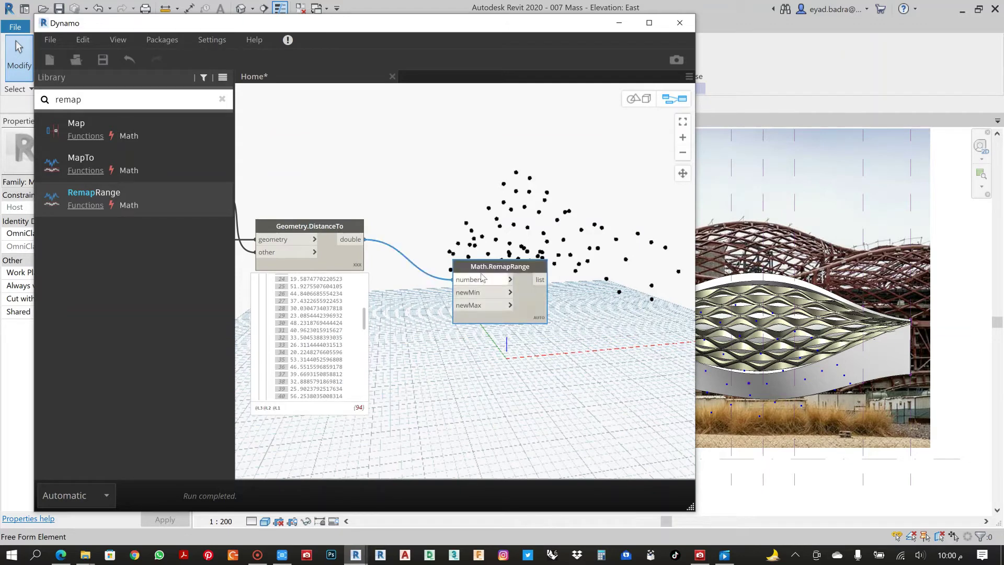
drag(491, 268, 478, 282)
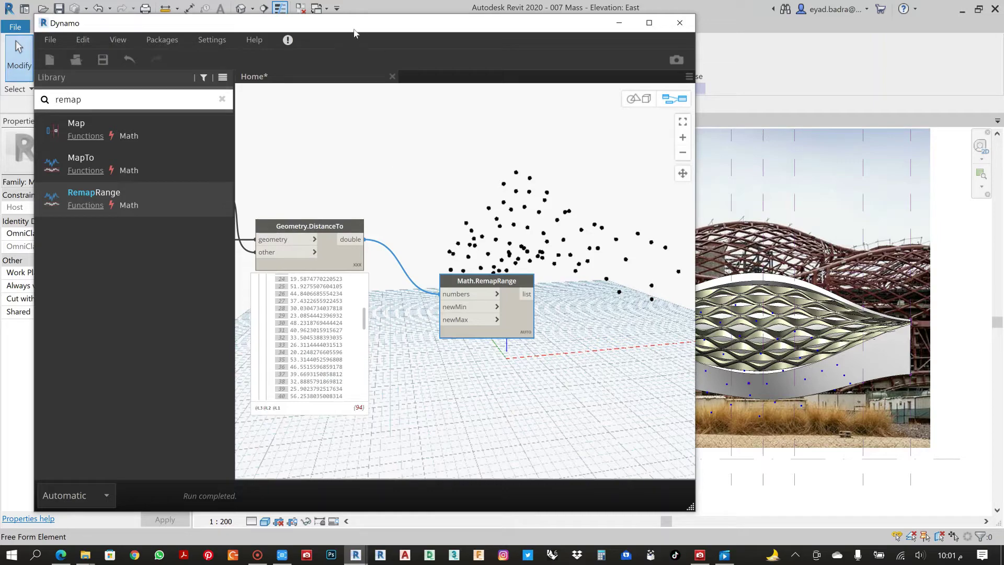
Step: Switch to Revit's 3D view and examine the panelled surface and the parameters of one CURTAIN PANEL 007 near its middle
drag(354, 33, 388, 48)
click(824, 175)
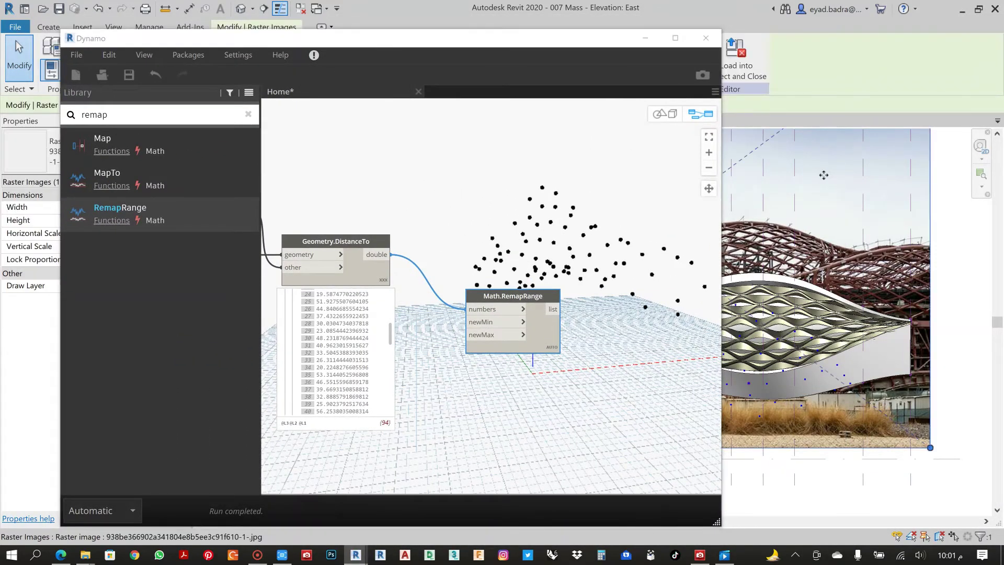
click(645, 38)
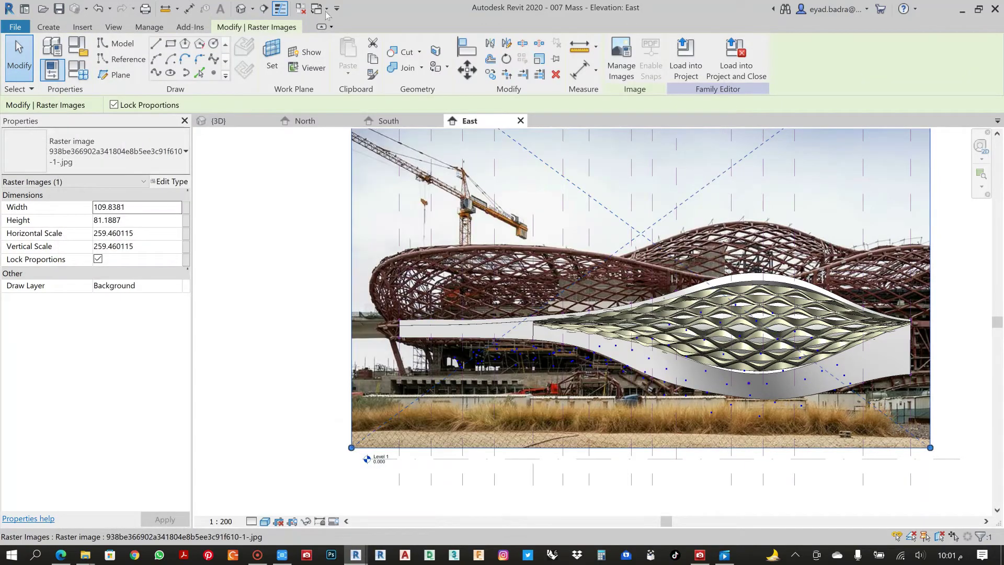
click(240, 8)
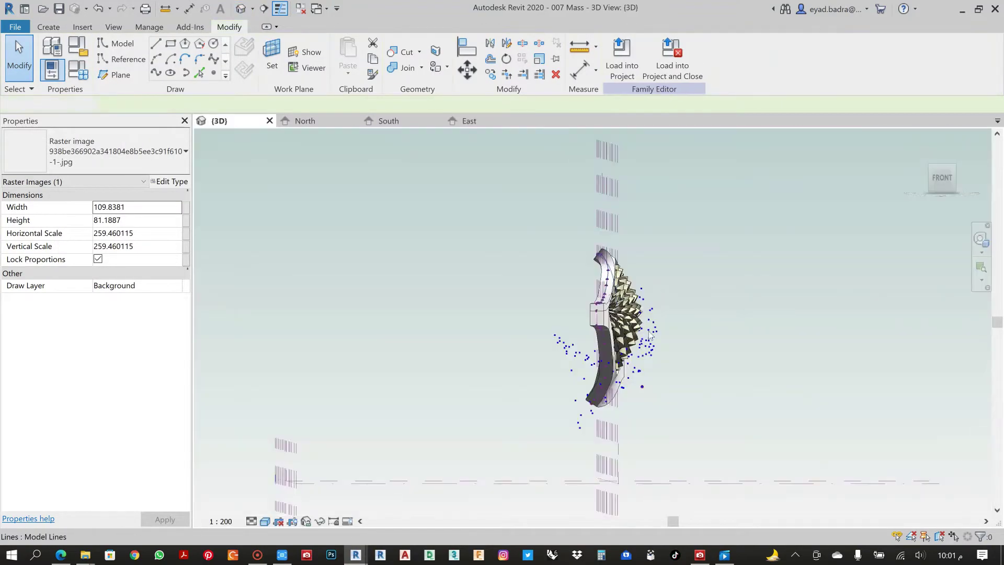
scroll(694, 345, up, 4)
shift+middle_drag(694, 345, 731, 325)
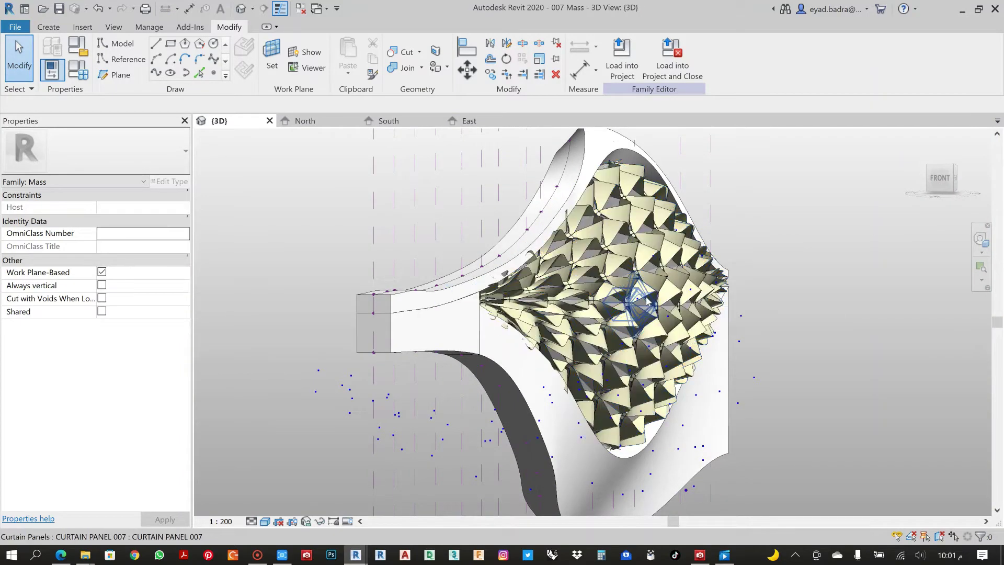
click(647, 300)
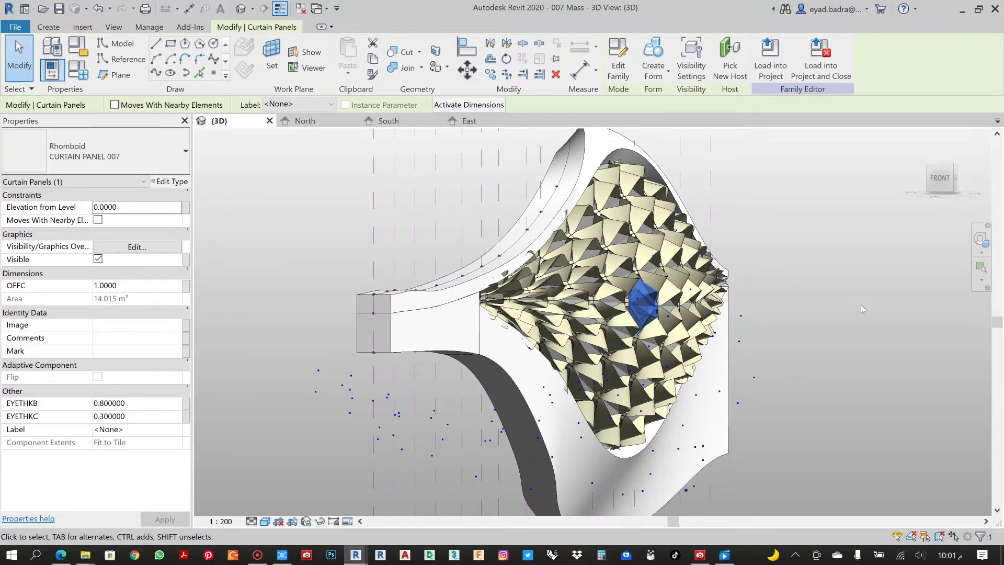
shift+middle_drag(811, 315, 726, 315)
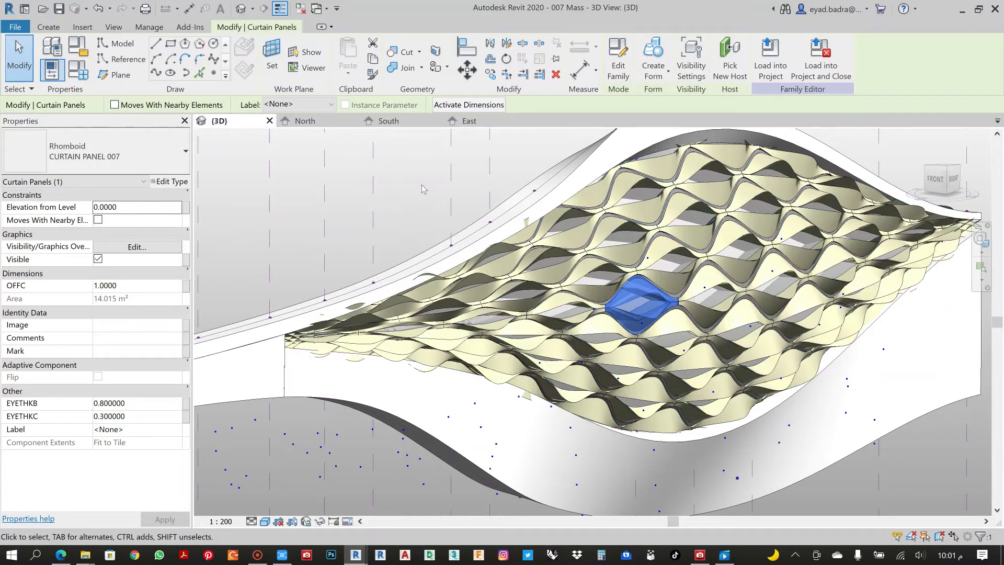
click(419, 186)
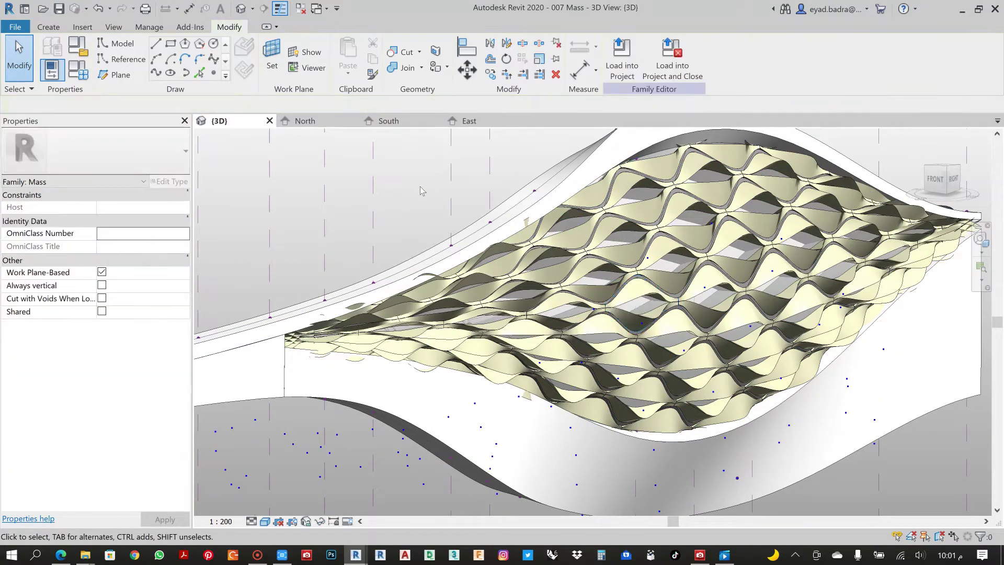
shift+middle_drag(722, 289, 734, 327)
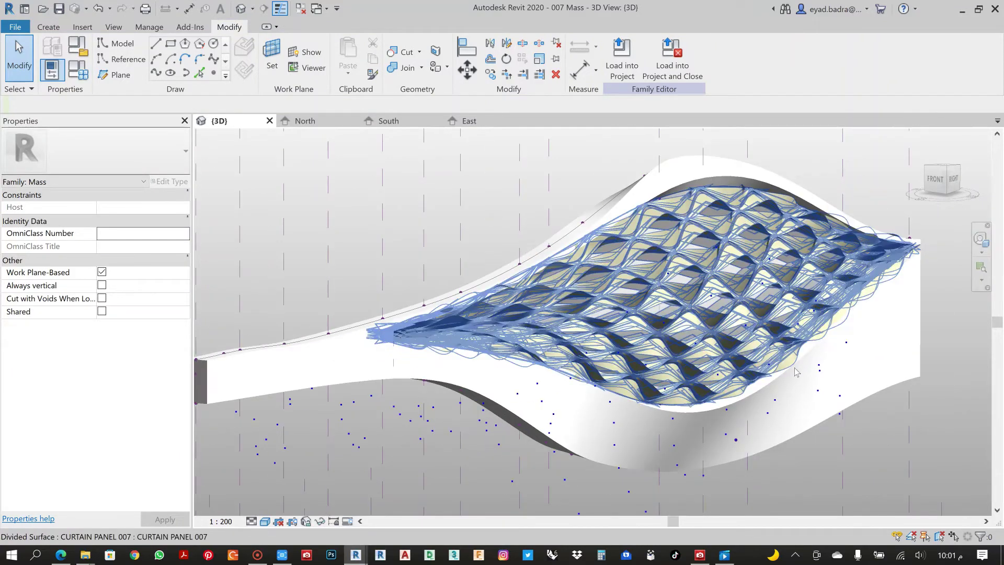
shift+middle_drag(797, 373, 840, 413)
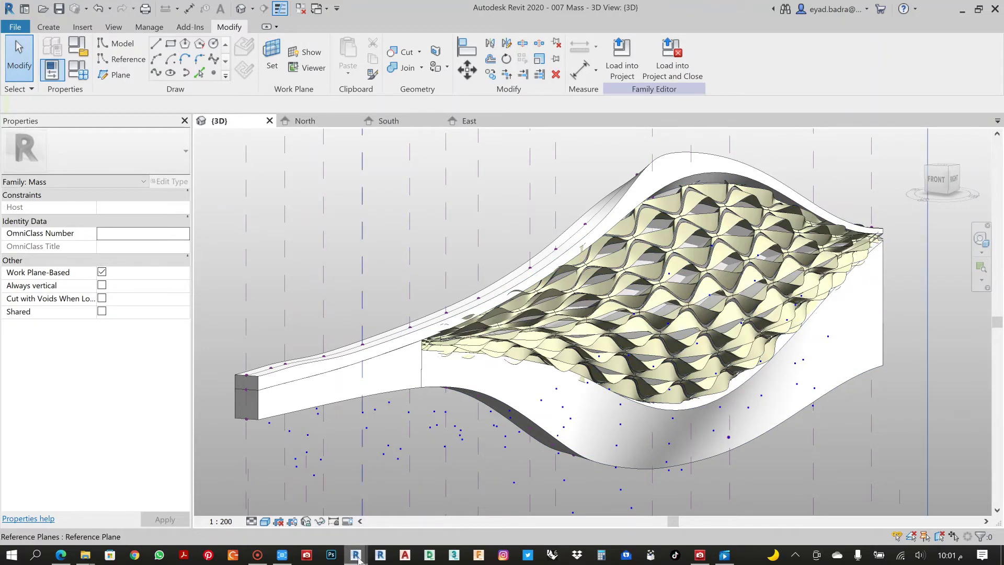
Step: Return to Dynamo and create a code block beside Math.RemapRange with the values 0.1 and 0.3 on separate lines
mouse_move(357, 557)
click(430, 492)
scroll(507, 228, up, 2)
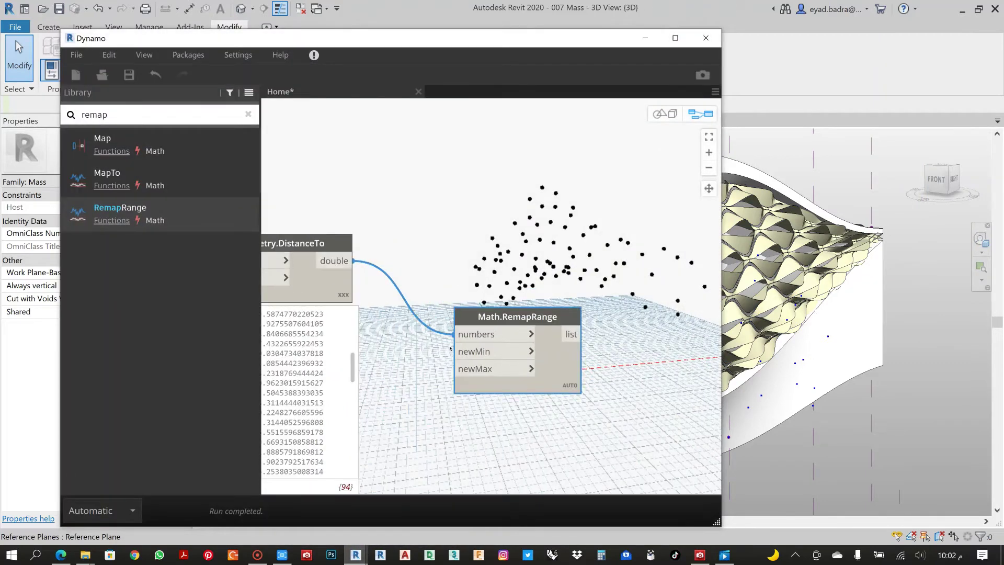
double_click(385, 370)
text(0.)
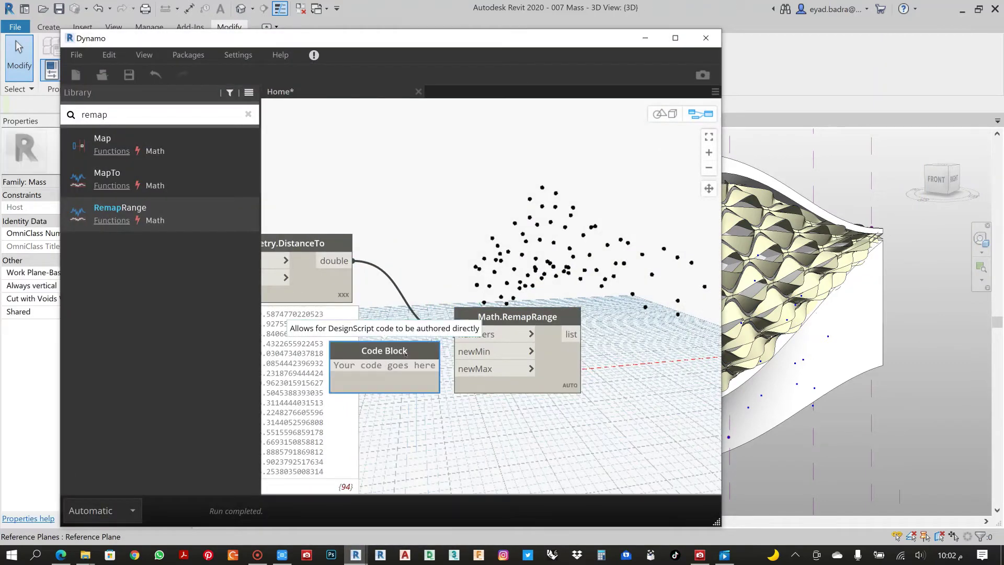
text(1;)
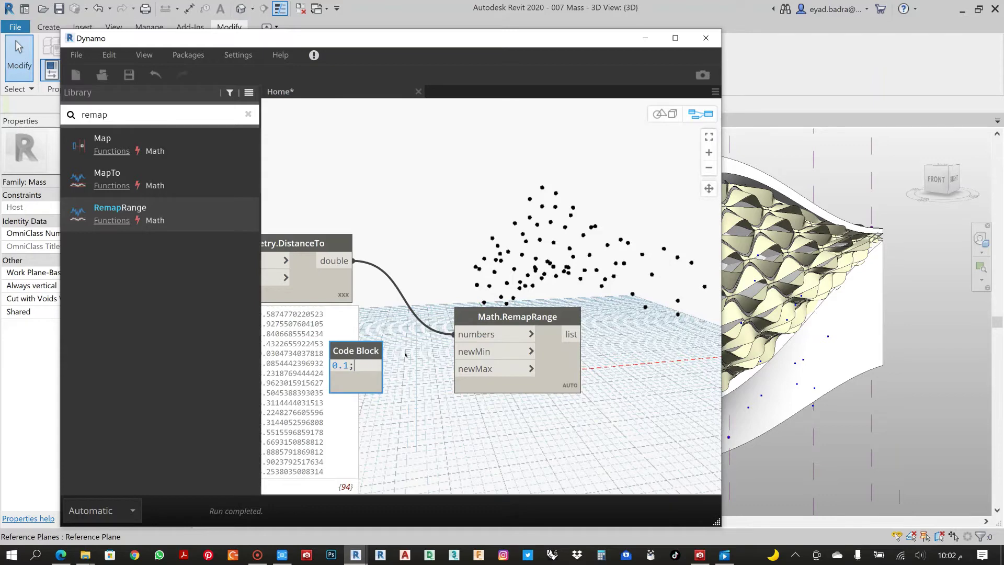
key(Return)
text(0.3;)
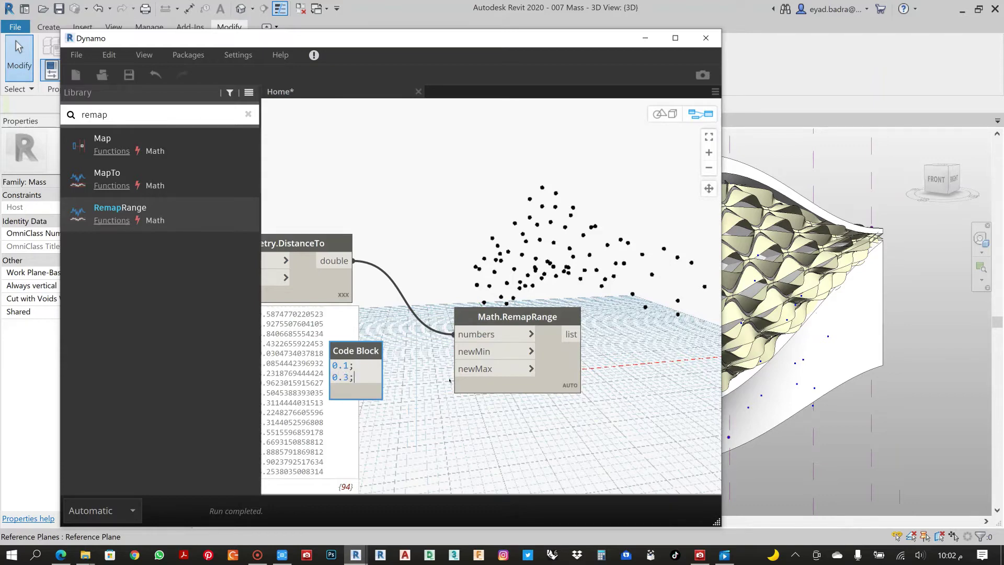
Step: Connect 0.3 to newMin and 0.1 to newMax of Math.RemapRange, place the code block close to it and show the remapped list
click(446, 402)
drag(376, 377, 454, 351)
drag(376, 365, 454, 369)
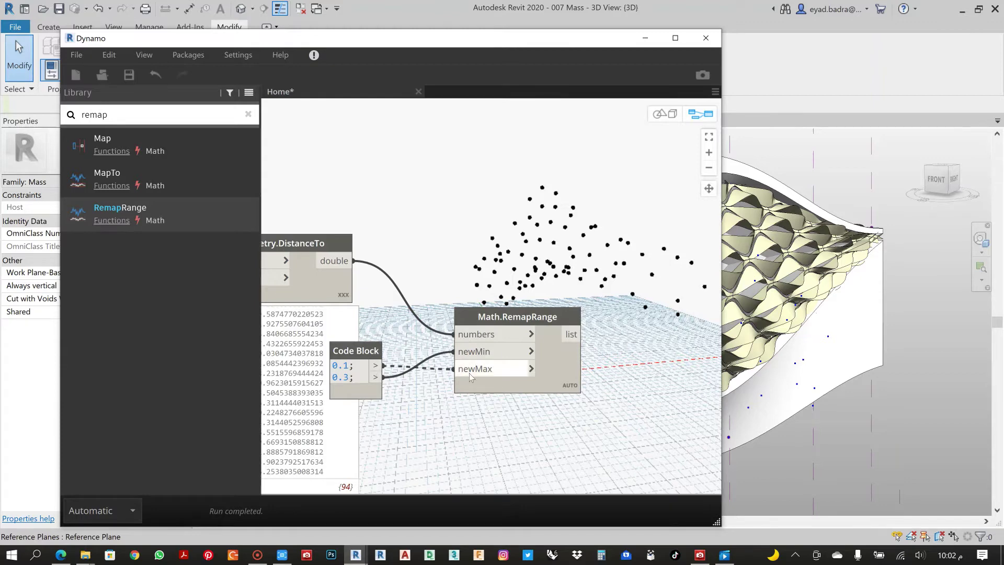
drag(371, 346, 416, 349)
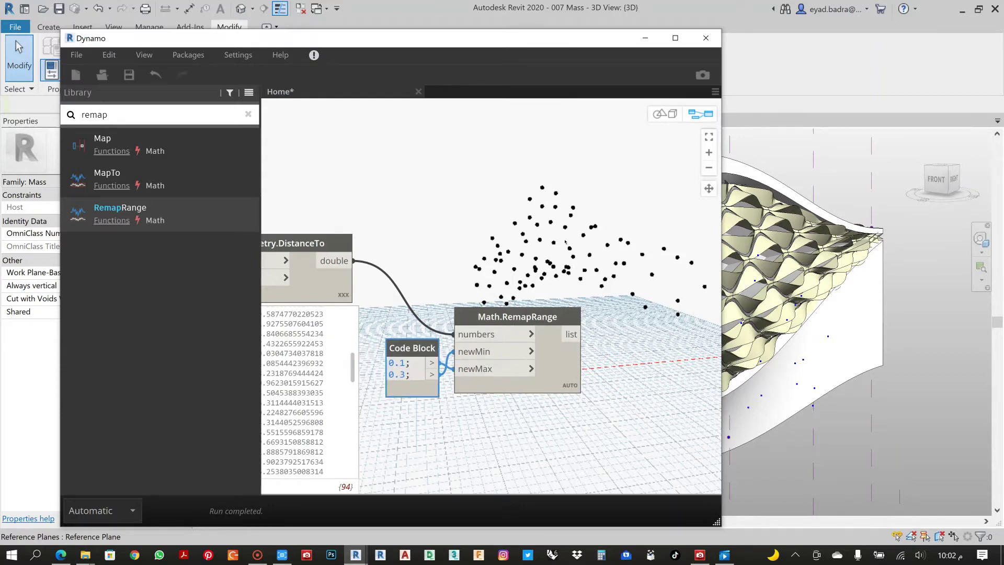
scroll(578, 294, down, 3)
click(578, 295)
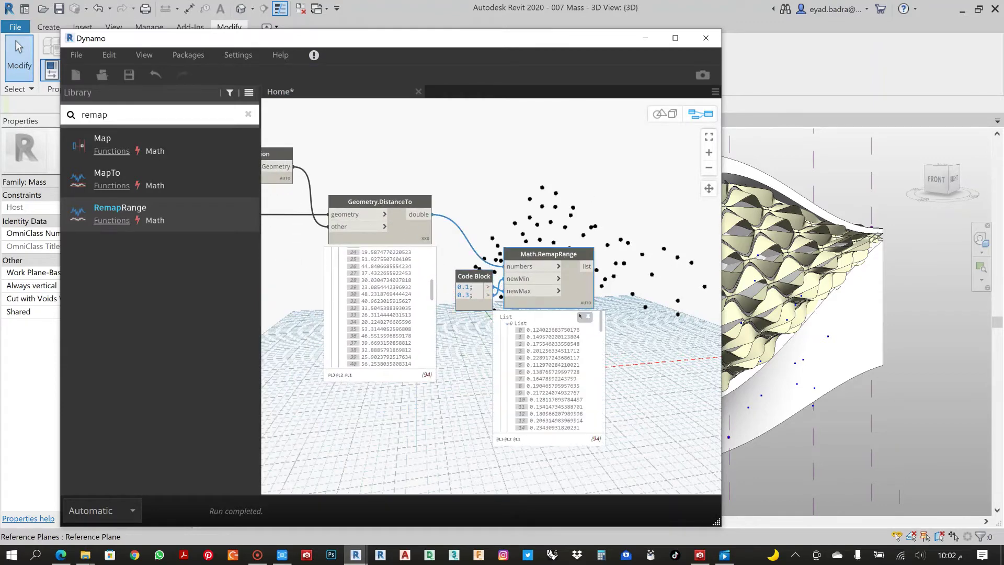
scroll(392, 293, up, 6)
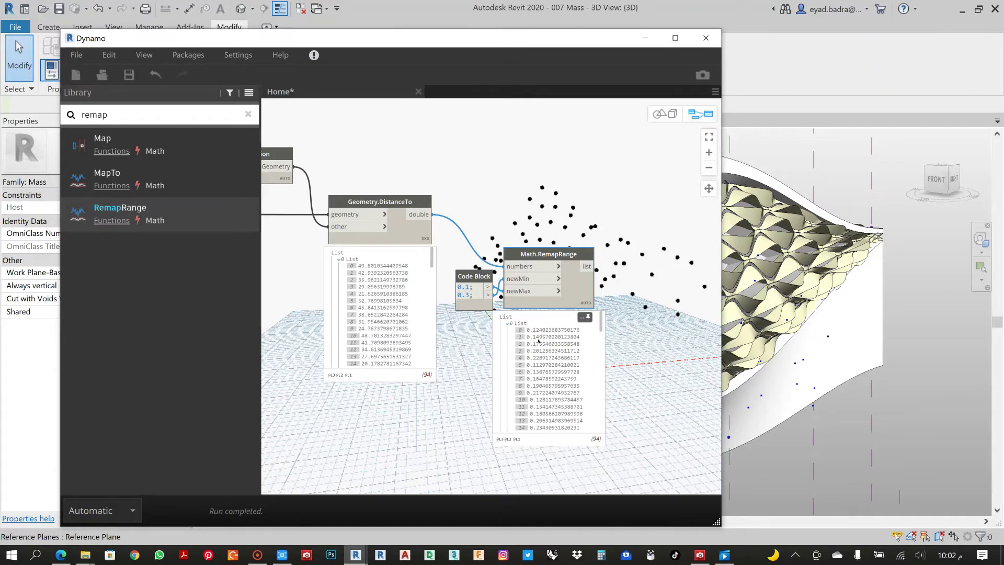
scroll(675, 280, down, 1)
Step: Add the Math.Round node with number and digits inputs beside Math.RemapRange and feed the remapped list into its number input
middle_drag(645, 329, 522, 306)
scroll(520, 308, up, 3)
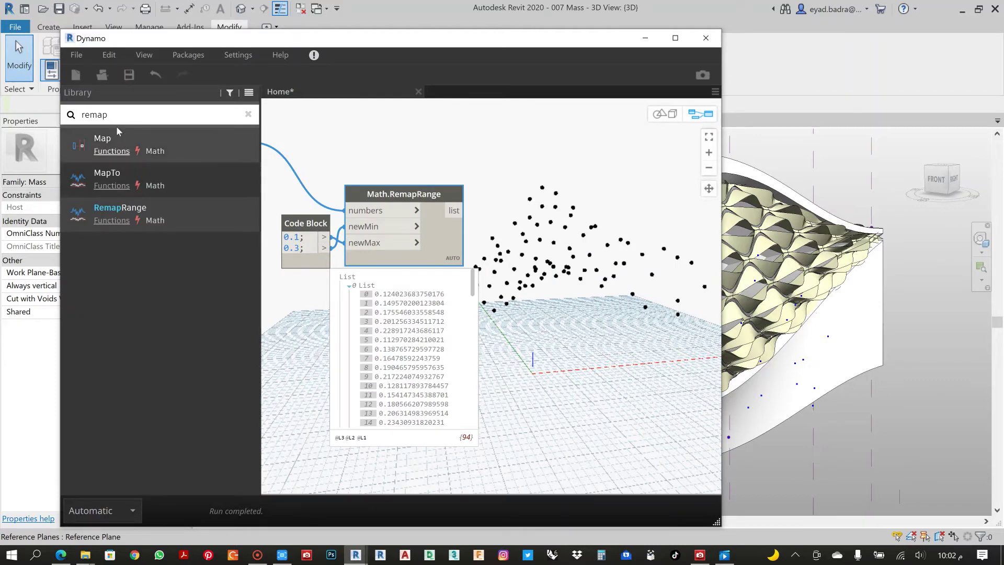
double_click(106, 115)
text(round)
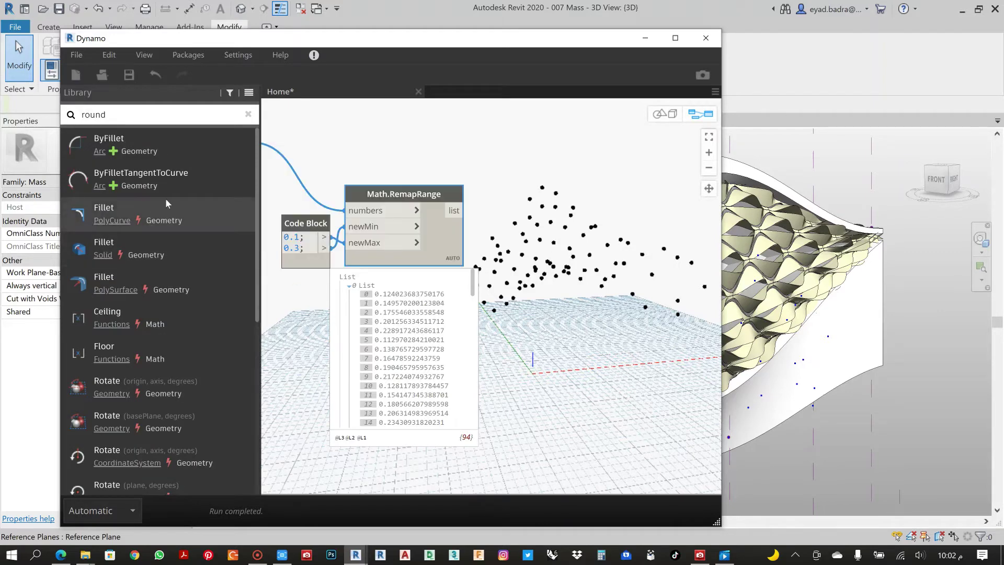
scroll(167, 202, down, 3)
scroll(167, 202, down, 1)
click(175, 372)
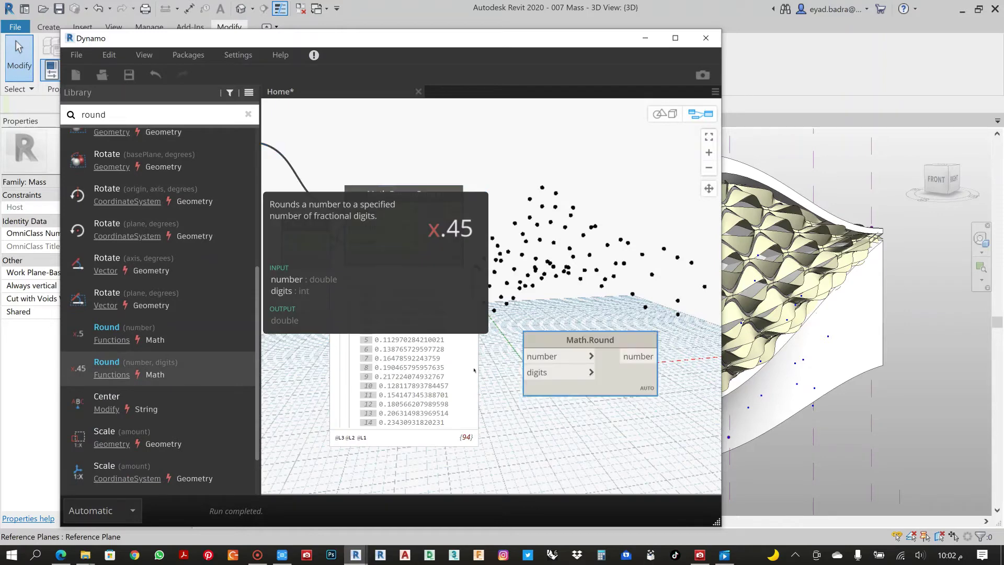
drag(460, 210, 527, 356)
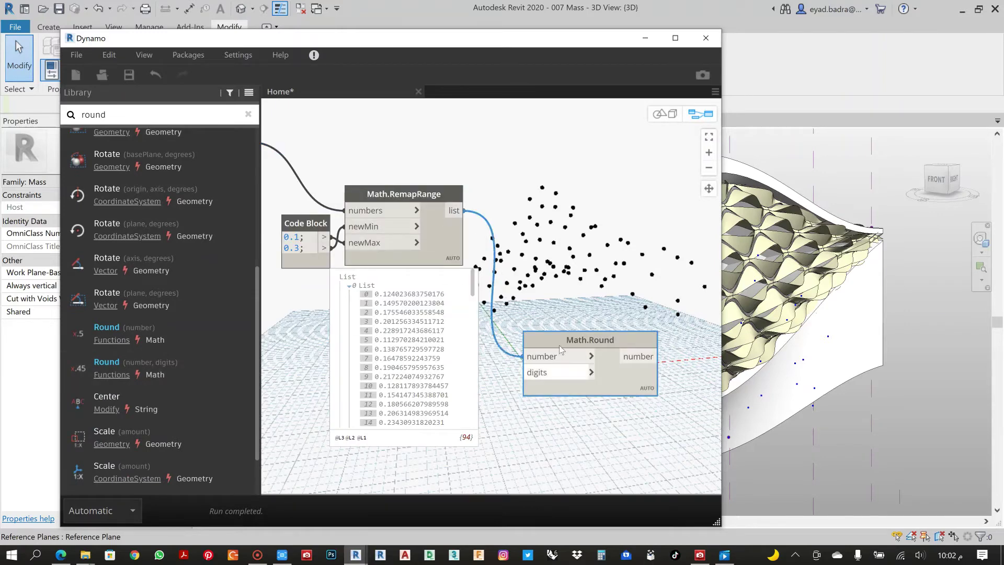
drag(571, 280, 549, 196)
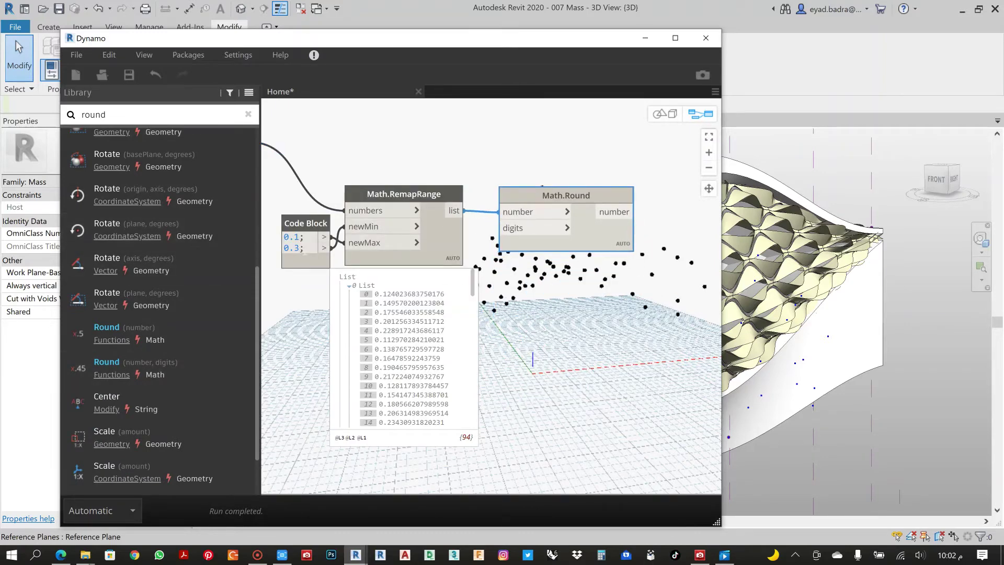
Step: Add the value 2 as a third line in the code block and connect it to the digits input of Math.Round
key(Return)
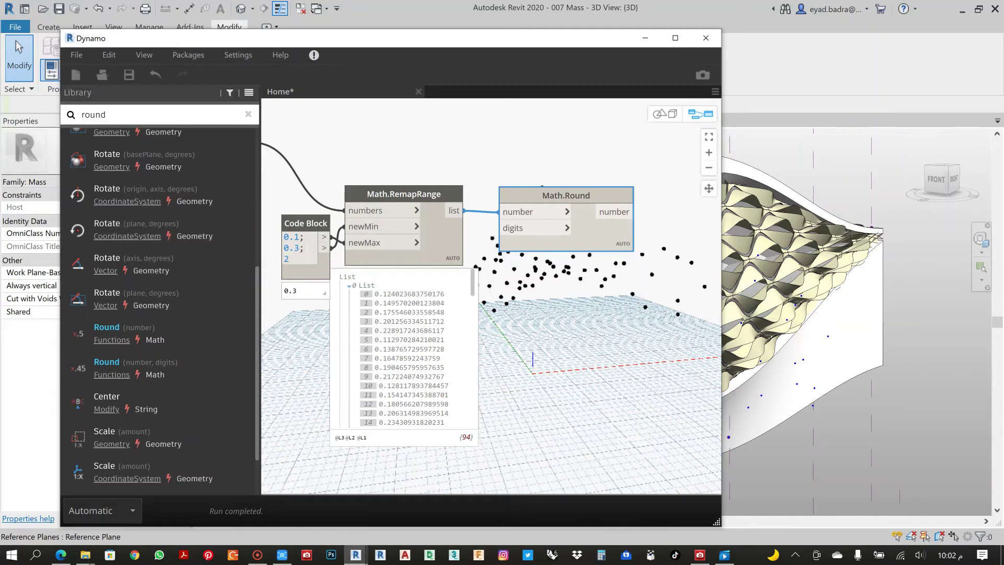
click(315, 361)
drag(324, 259, 523, 230)
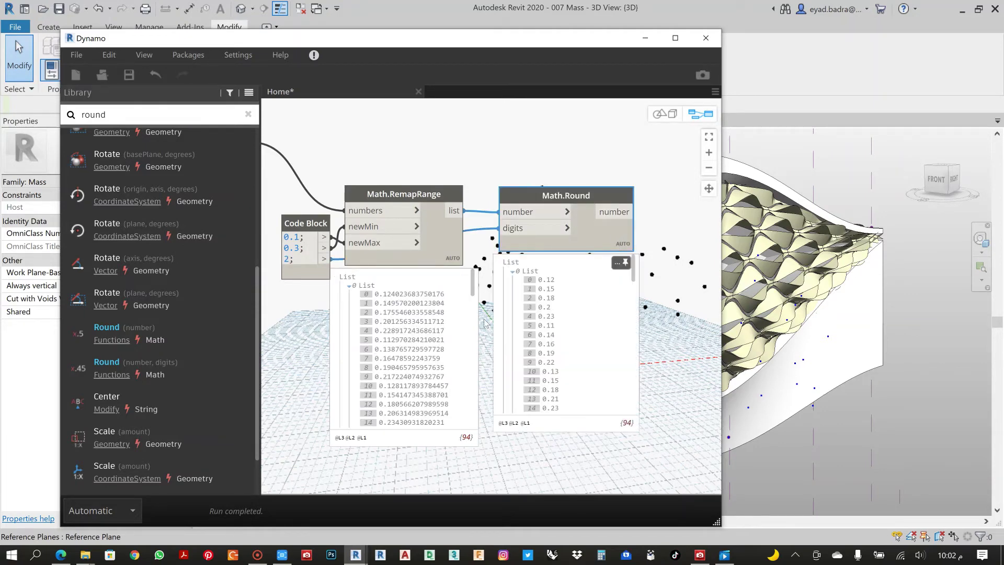
Step: Try to find a parameter-setting node by searching the library for "set para" and "set.pa"
scroll(501, 140, down, 5)
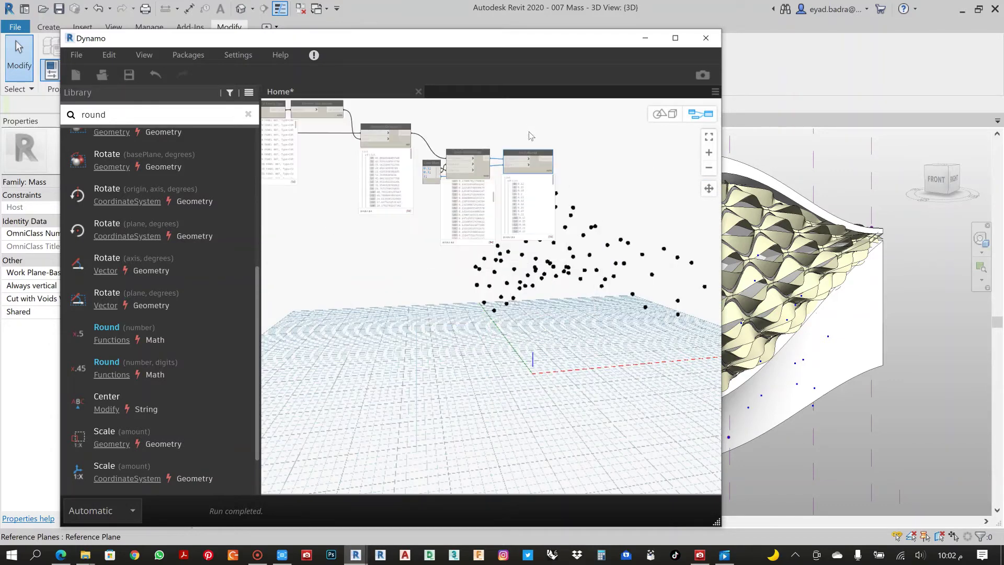
scroll(532, 135, down, 3)
middle_drag(532, 136, 493, 229)
scroll(493, 229, up, 6)
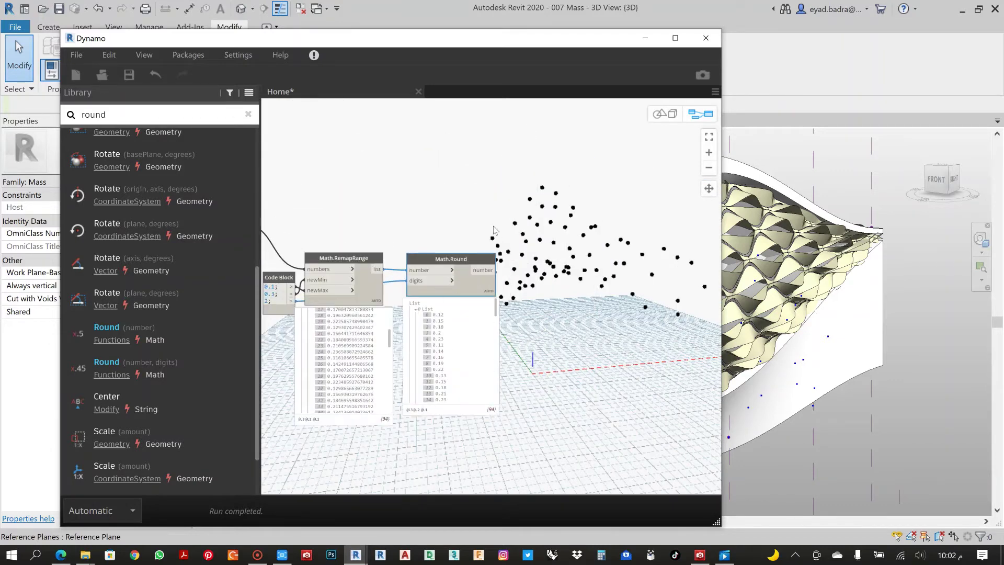
double_click(143, 114)
text(set para)
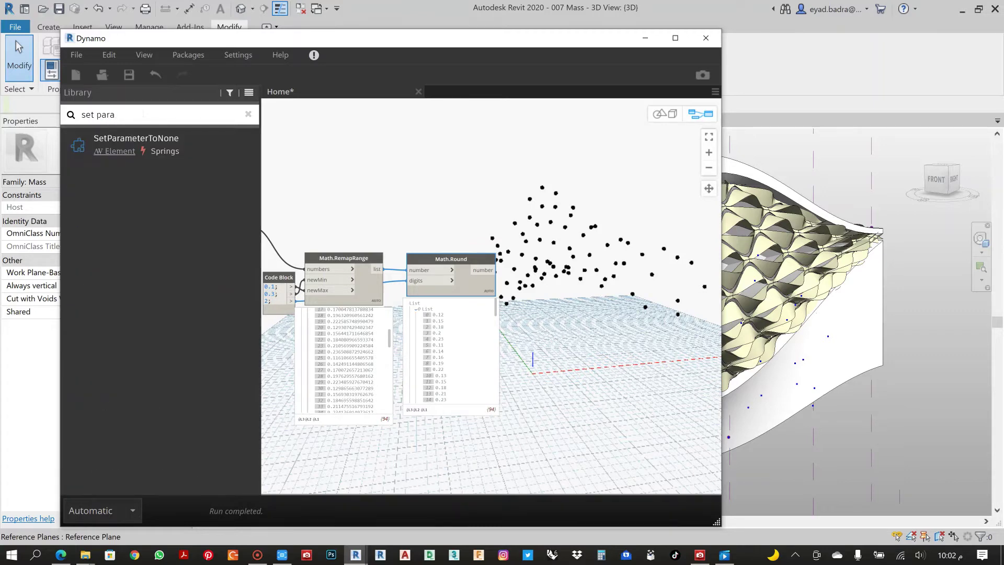
drag(115, 114, 92, 115)
key(BackSpace)
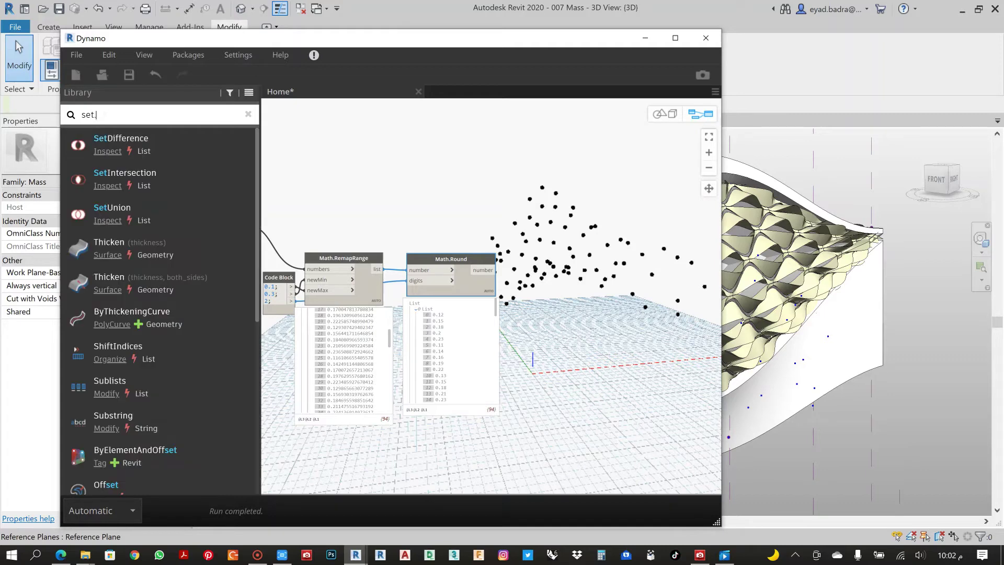
text(.pa)
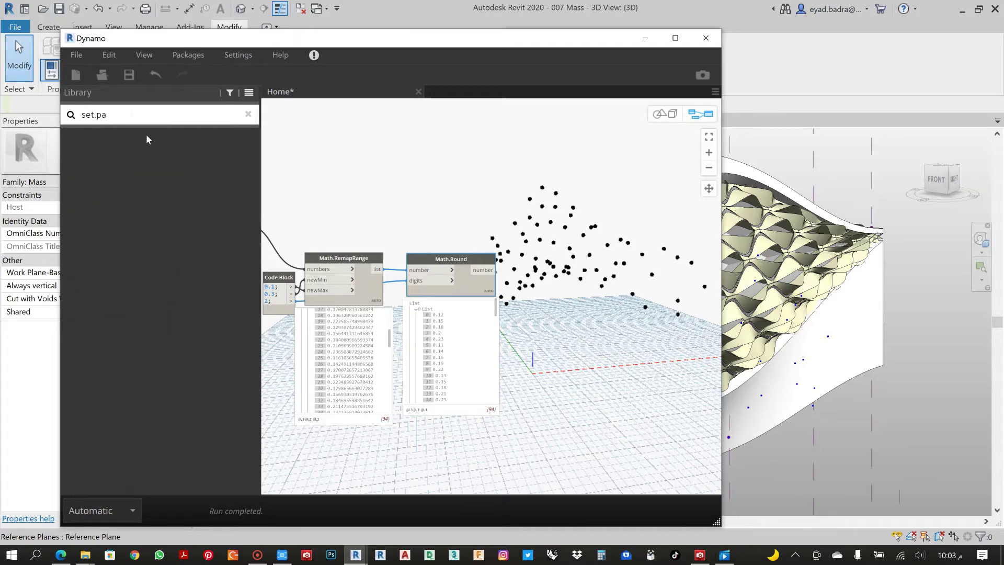
key(ctrl+a)
key(BackSpace)
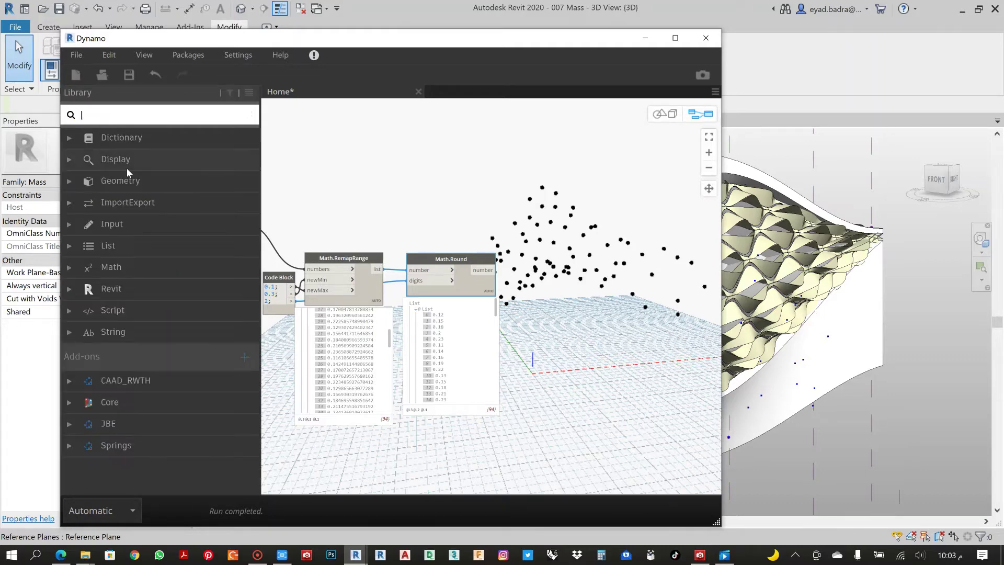
Step: Add an Element.SetParameterByName node from the Revit element nodes and place it above Math.Round
click(118, 181)
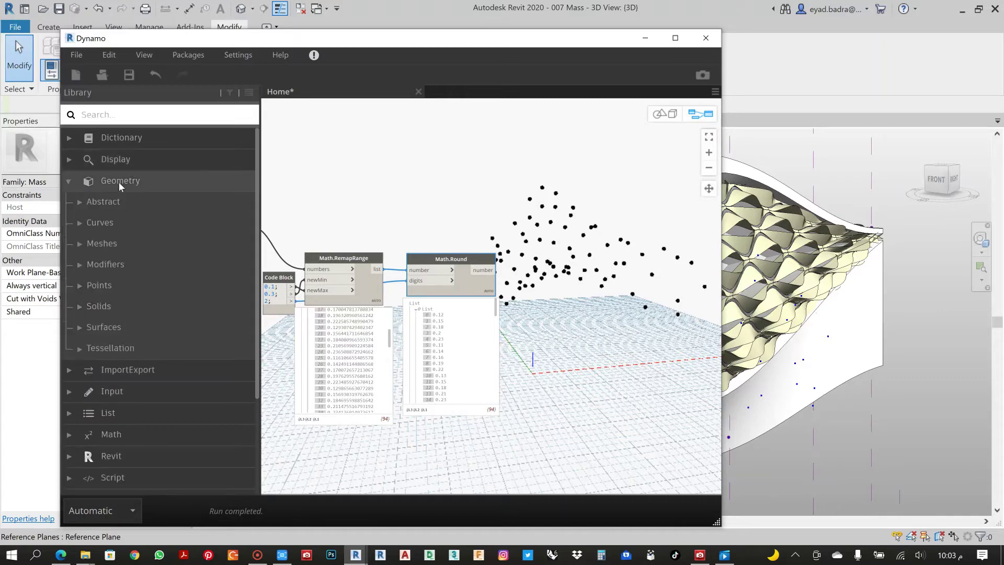
click(118, 181)
click(131, 289)
scroll(130, 292, down, 1)
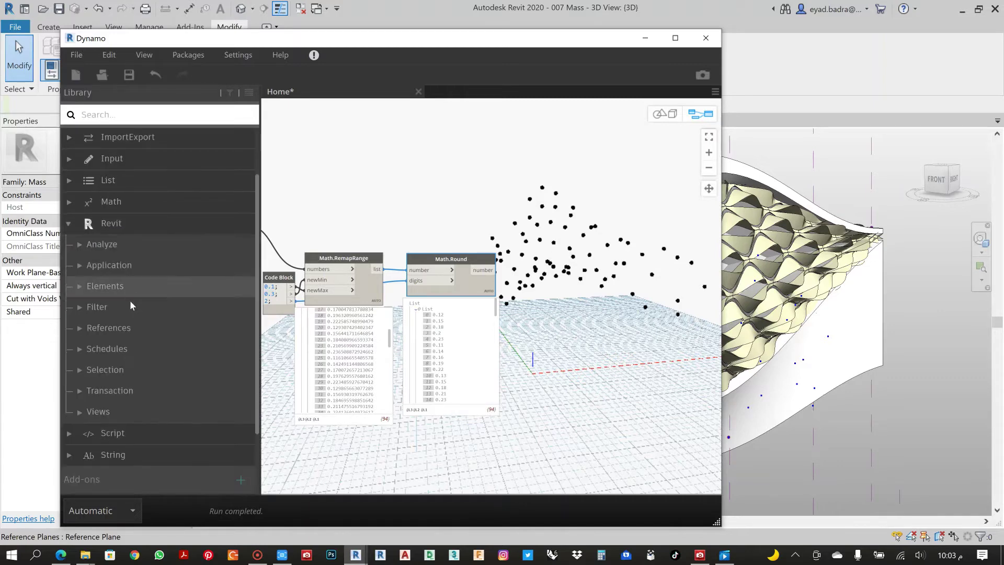
click(115, 286)
scroll(115, 291, down, 5)
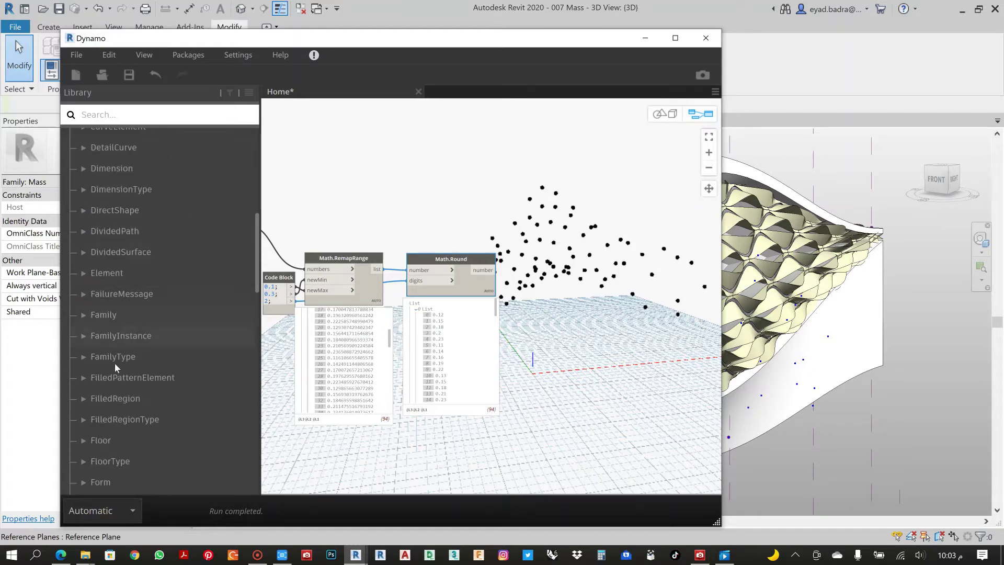
click(106, 272)
scroll(110, 274, down, 5)
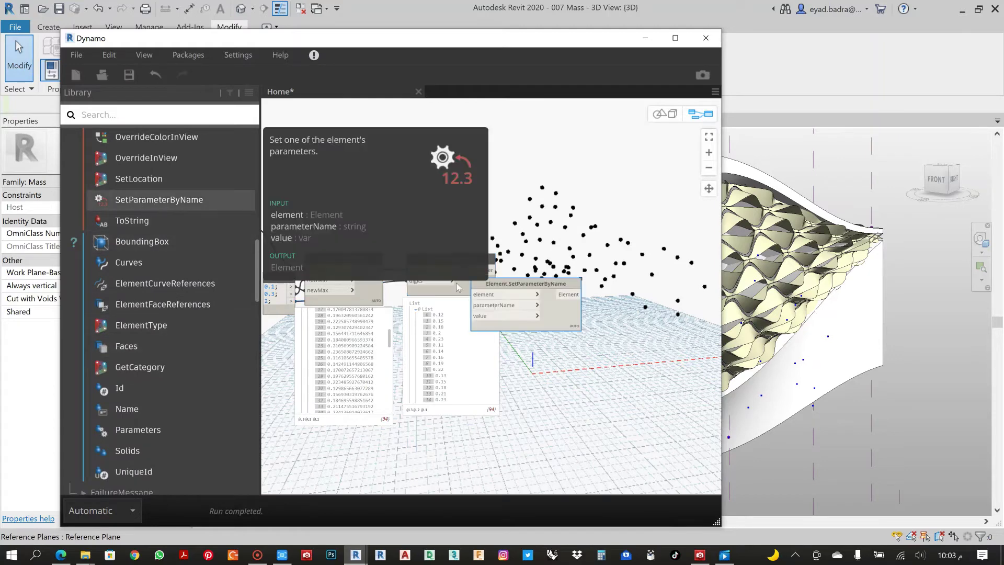
click(133, 200)
drag(518, 237, 542, 143)
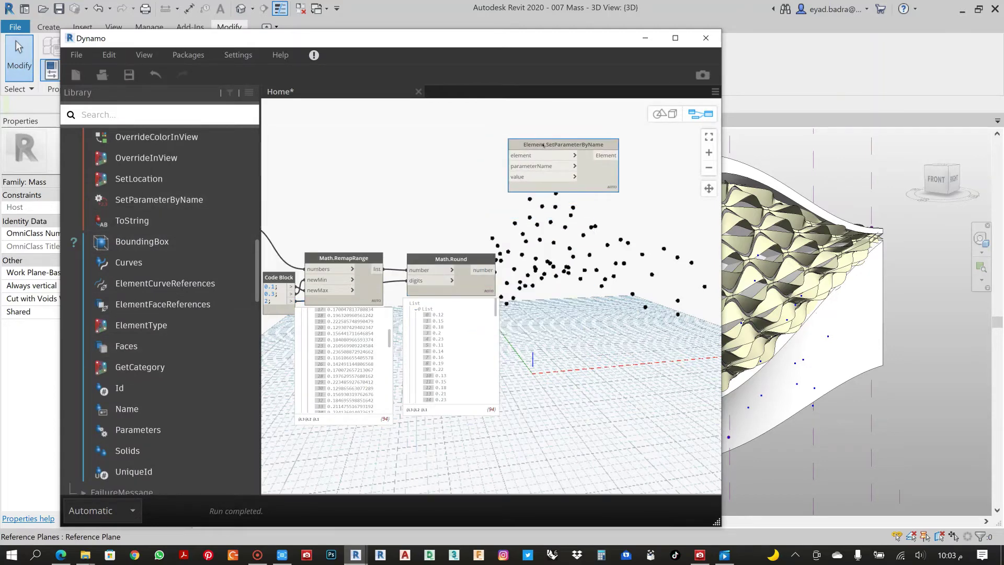
Step: Set graph execution to Manual and duplicate the Element.SetParameterByName node directly beneath the original
click(80, 517)
click(90, 440)
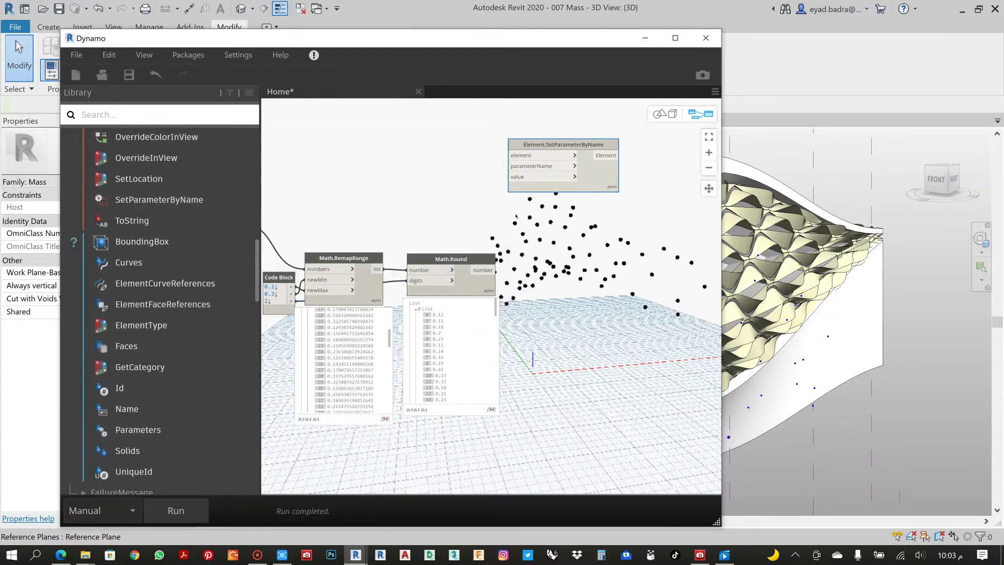
ctrl+drag(583, 143, 582, 217)
scroll(603, 237, down, 3)
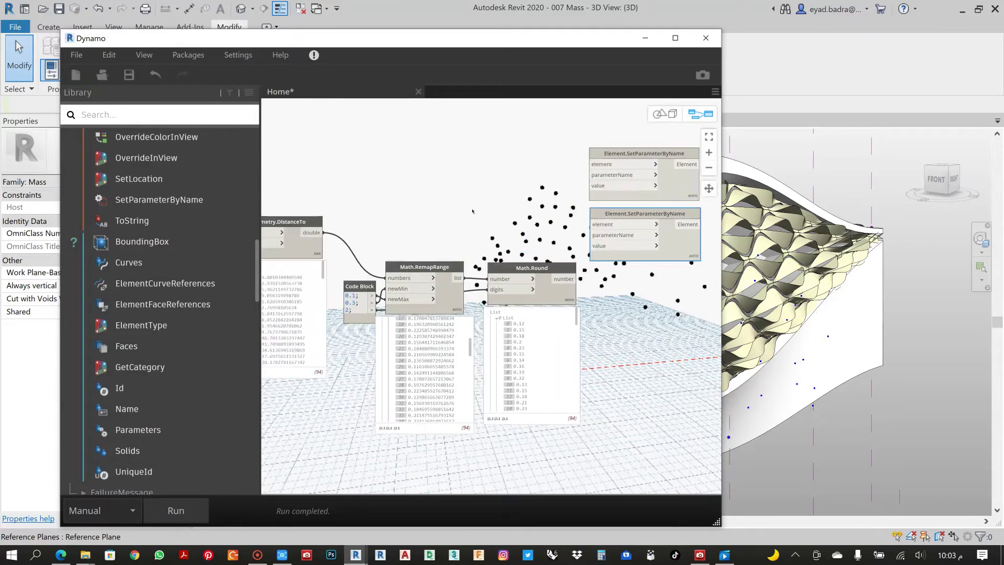
Step: Connect the Elements output of All Elements of Family Type to the element input of both Element.SetParameterByName nodes
middle_drag(372, 203, 459, 221)
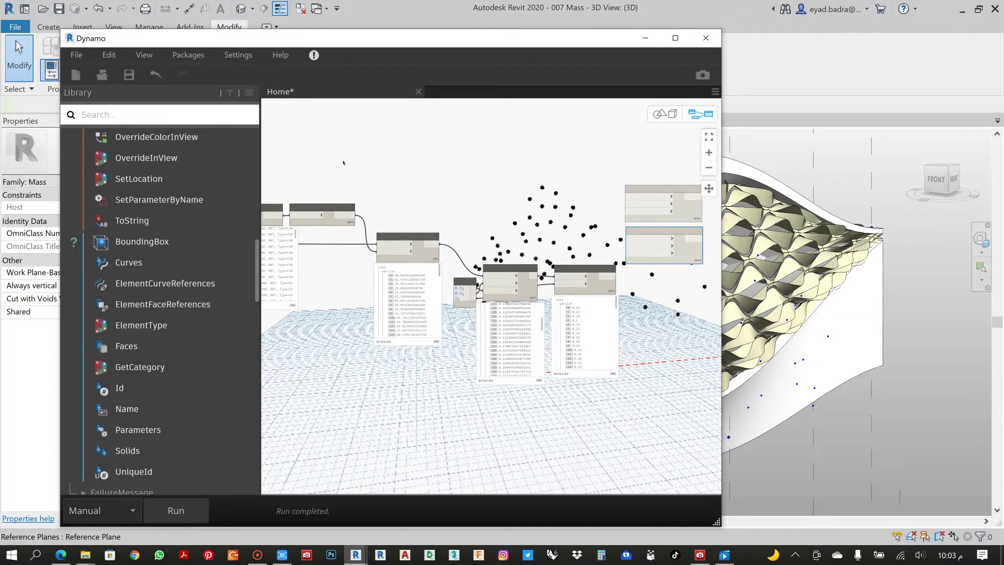
middle_drag(373, 192, 447, 241)
scroll(348, 240, up, 4)
scroll(396, 215, down, 3)
mouse_move(396, 211)
middle_down()
mouse_move(440, 213)
mouse_move(409, 215)
middle_up()
scroll(473, 215, down, 1)
scroll(476, 215, down, 2)
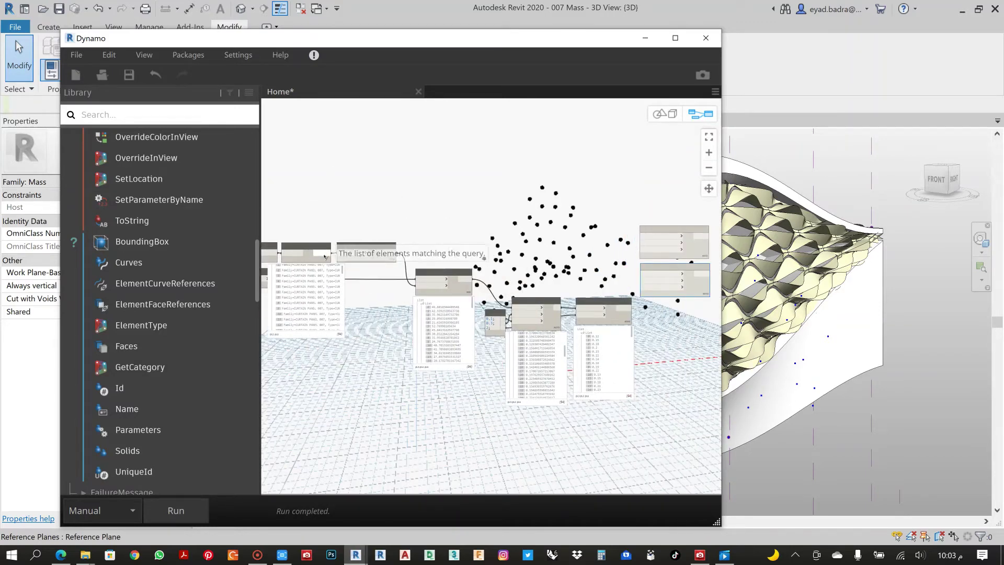
click(324, 253)
click(662, 239)
click(396, 252)
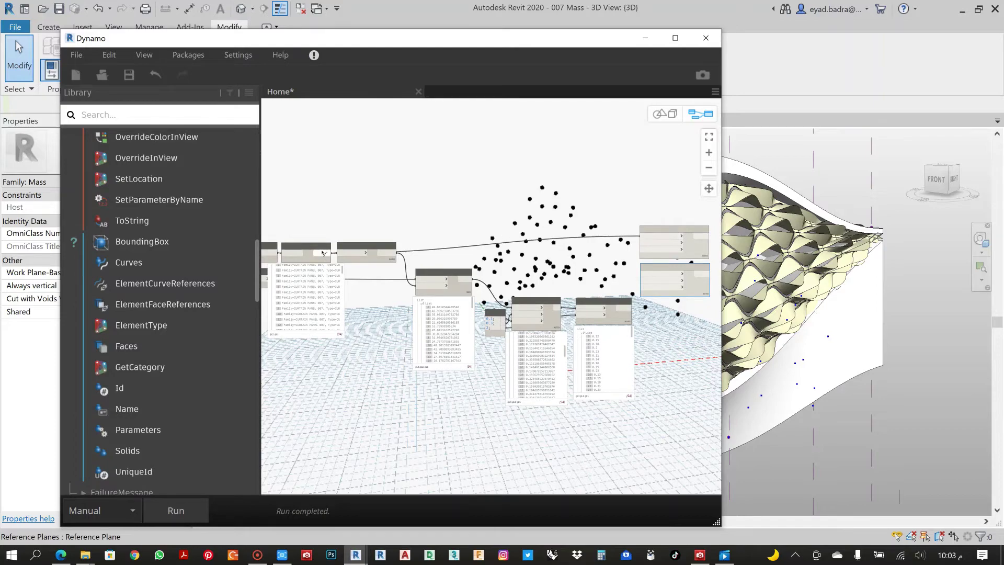
click(662, 279)
Step: Enlarge the graph window and examine the wires running from All Elements of Family Type to both Element.SetParameterByName nodes
click(675, 38)
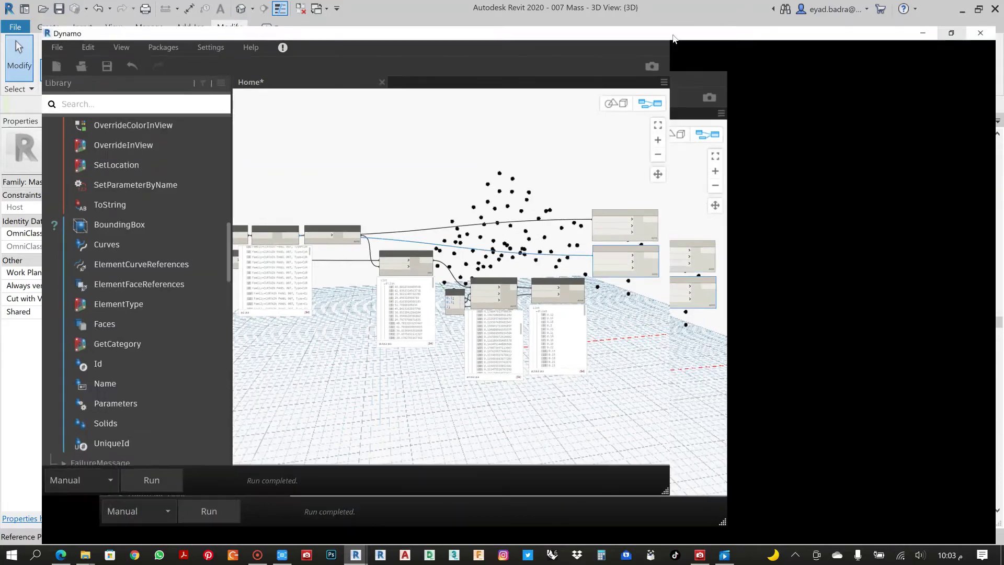
scroll(366, 191, up, 6)
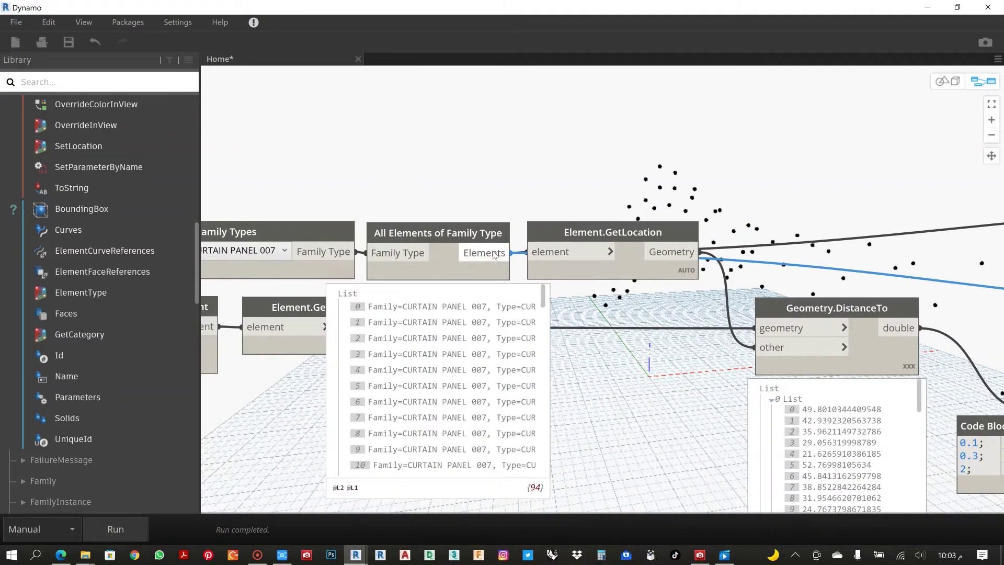
scroll(459, 167, down, 4)
scroll(649, 152, down, 3)
middle_drag(496, 172, 410, 181)
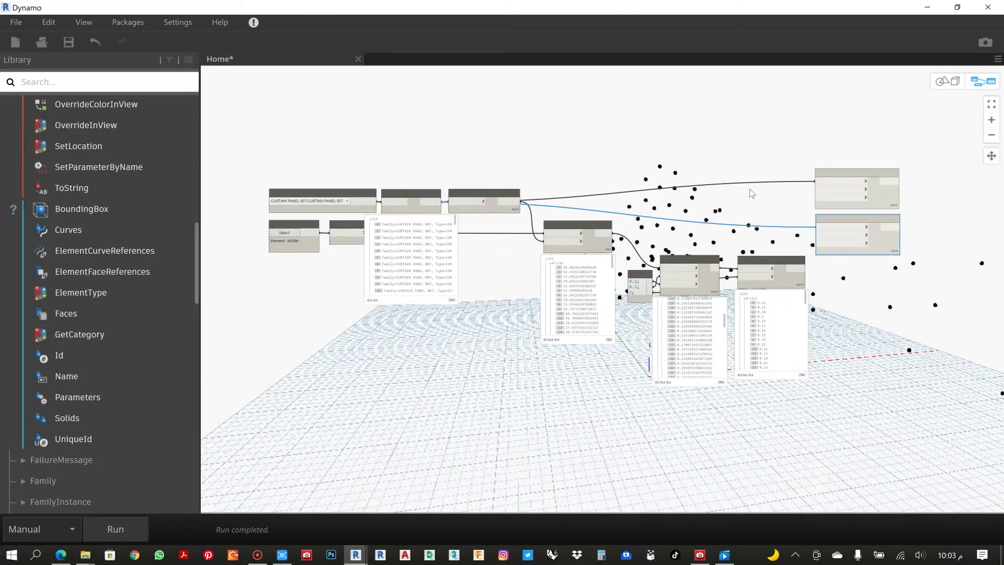
middle_drag(942, 179, 781, 198)
scroll(781, 197, up, 4)
scroll(569, 230, up, 1)
middle_drag(572, 220, 650, 211)
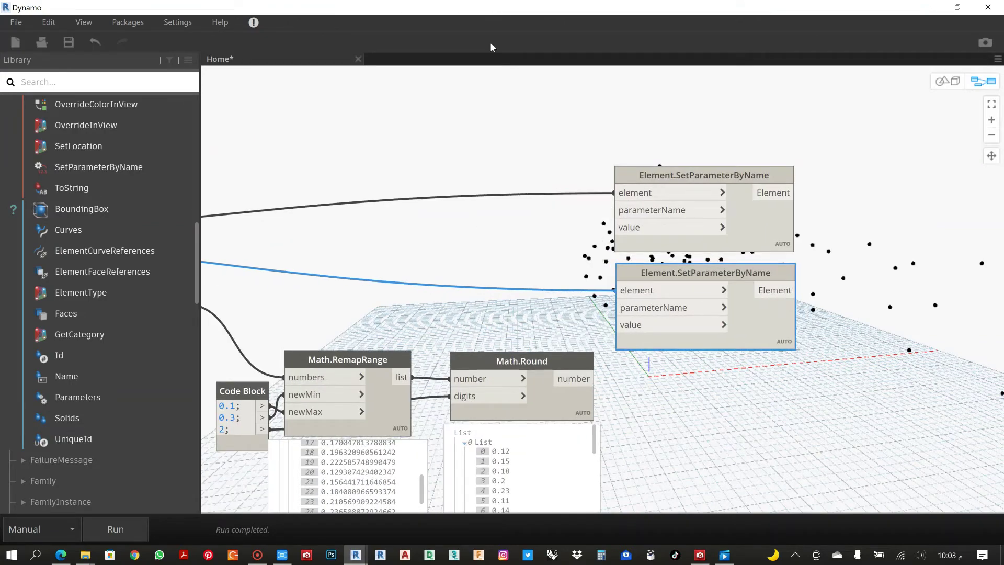
Step: Shrink the Dynamo window, select one CURTAIN PANEL 007 panel in the Revit view and uncover its properties
drag(491, 8, 362, 49)
scroll(826, 266, up, 3)
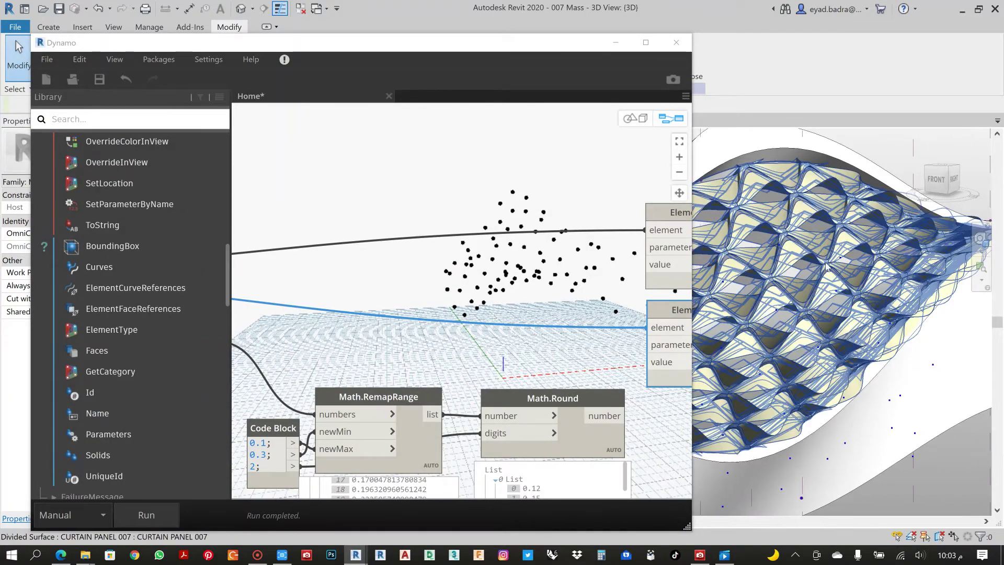
click(820, 212)
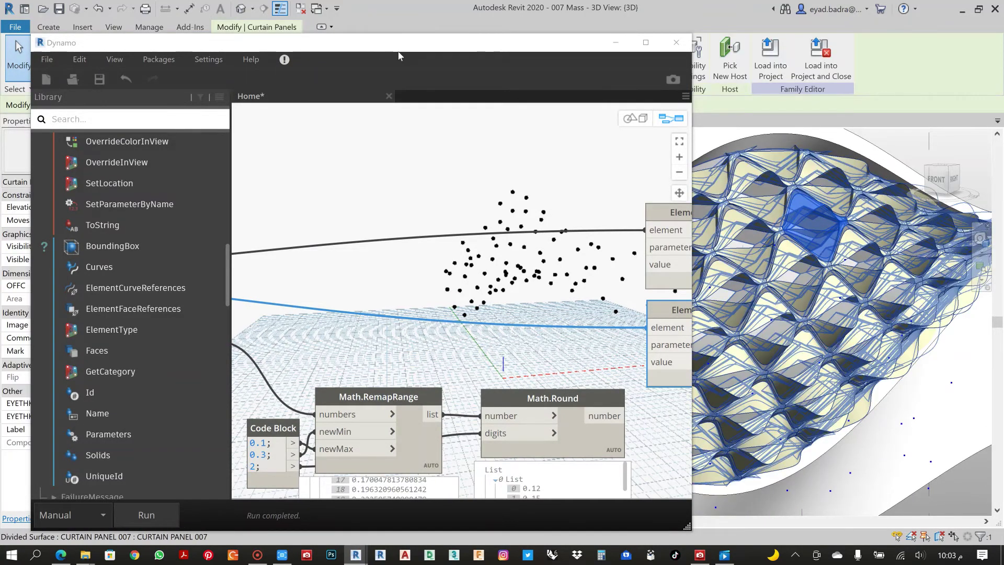
drag(384, 50, 600, 44)
Step: Create a code block near the Element.SetParameterByName nodes with the string "OFFC" as its first line
double_click(623, 255)
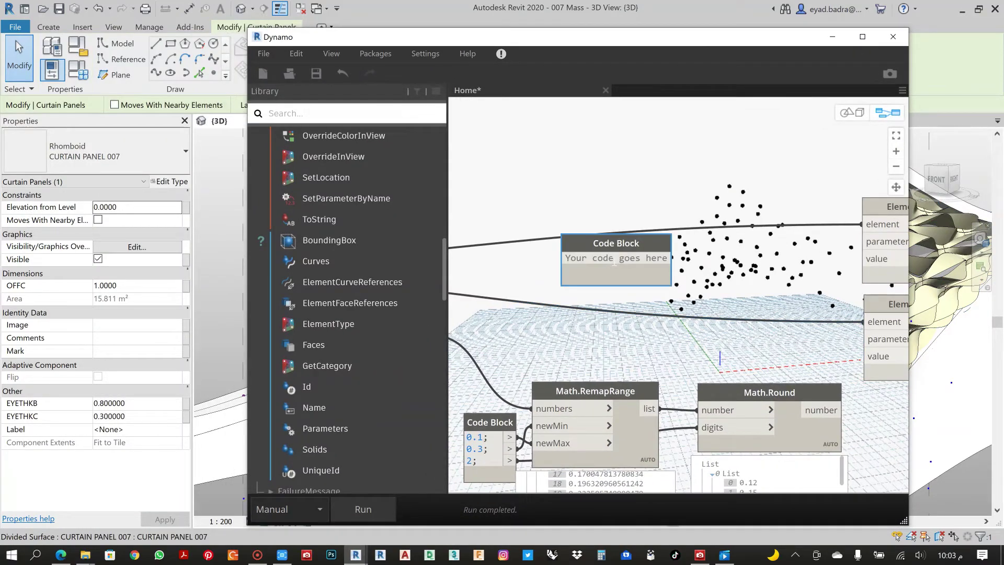
text(")
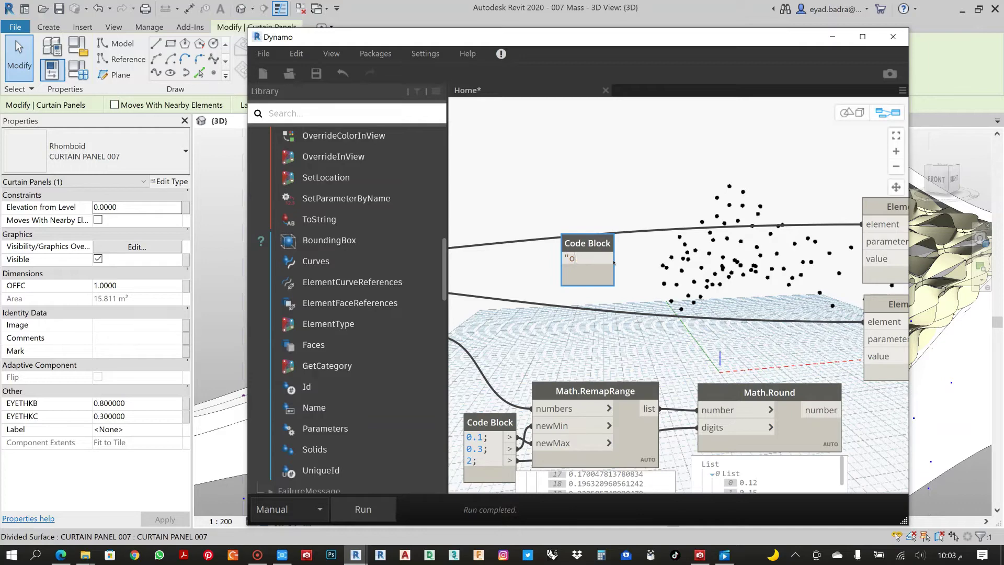
text(OFFC";)
key(Return)
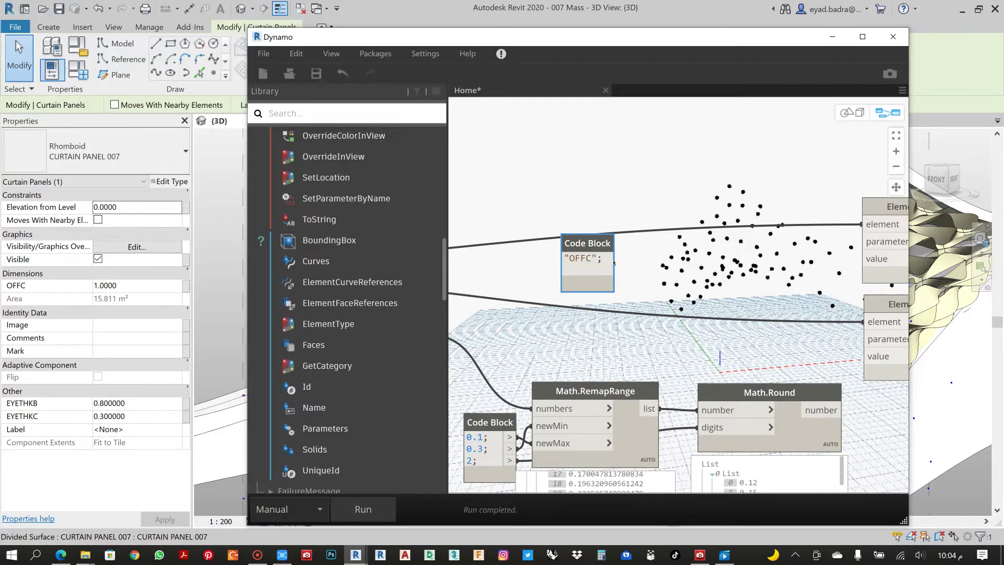
Step: Add the string "EYETHKC" as the second line of the parameter-name code block
text(EYETHKC)
key(Home)
text(")
key(End)
text("')
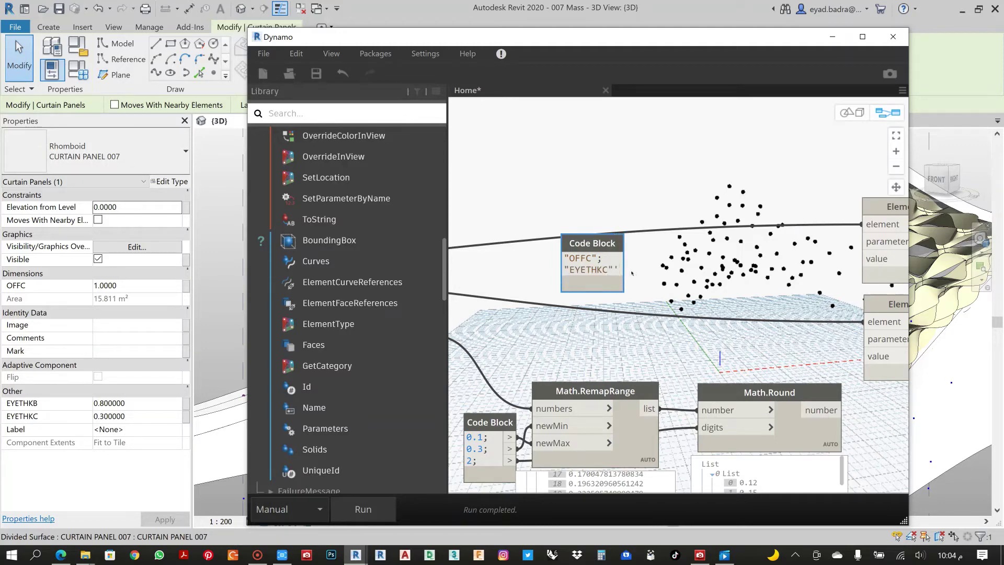
text(;)
click(643, 177)
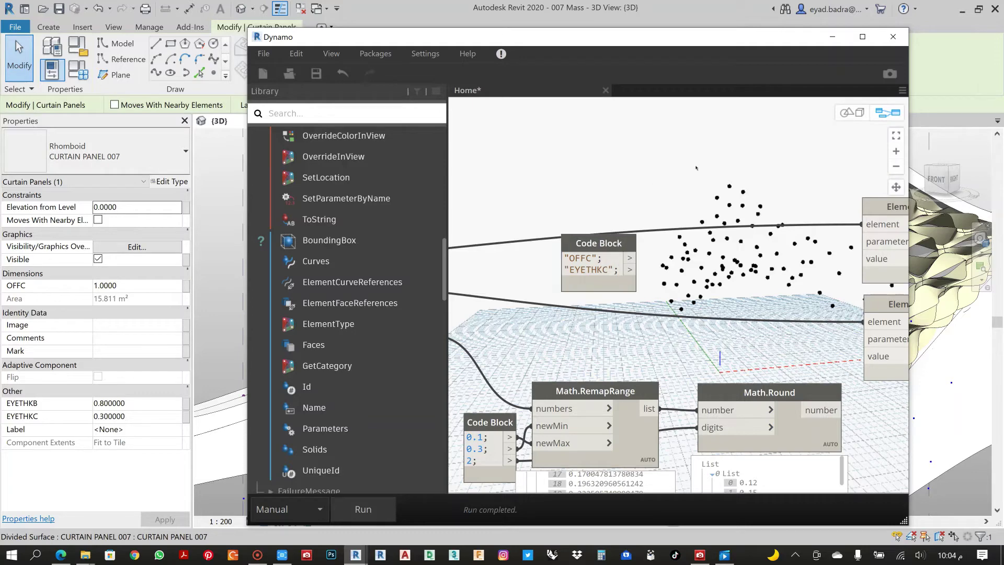
Step: Connect "OFFC" to parameterName of the upper Element.SetParameterByName node and "EYETHKC" to parameterName of the lower one
scroll(555, 235, down, 3)
drag(558, 238, 584, 253)
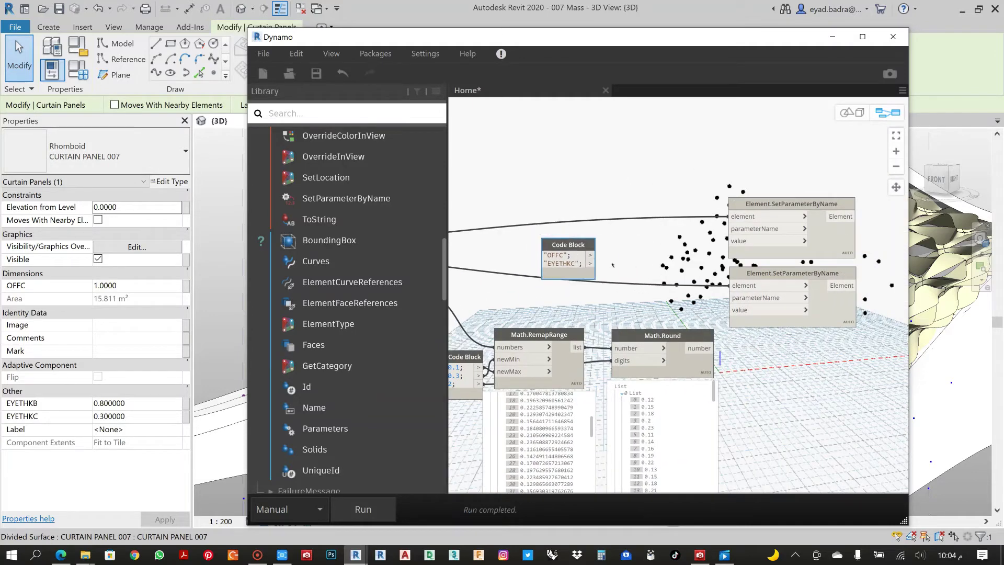
drag(774, 230, 752, 300)
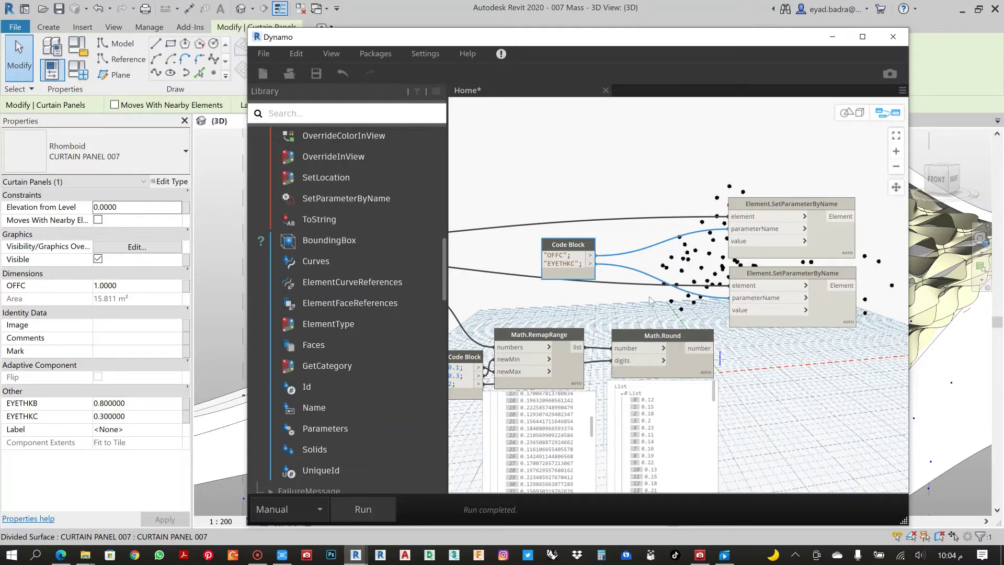
Step: Connect the Math.Round output to the value input of both Element.SetParameterByName nodes and run the graph
middle_drag(635, 288, 667, 279)
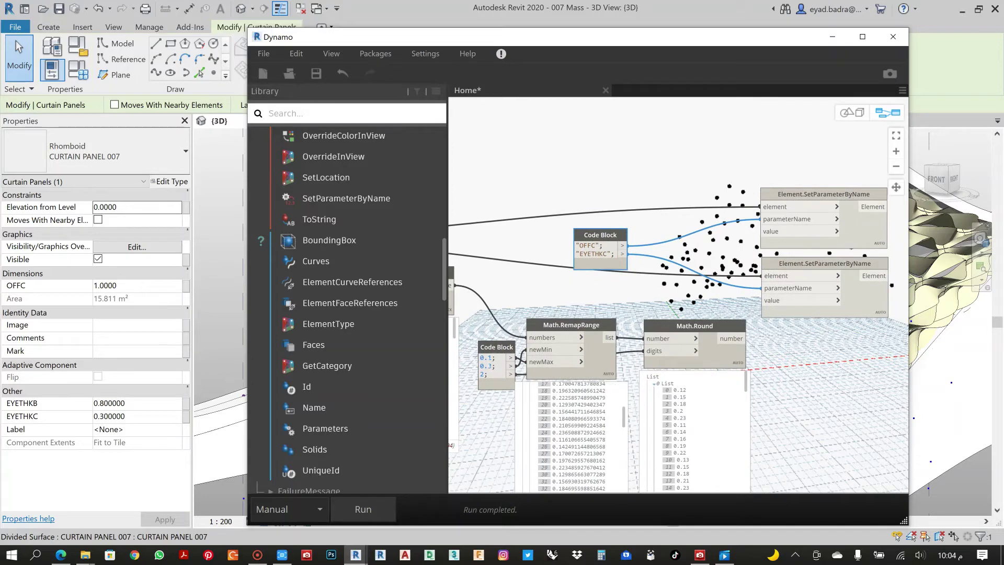
drag(745, 338, 779, 236)
drag(747, 338, 793, 309)
scroll(699, 160, down, 4)
scroll(698, 160, up, 4)
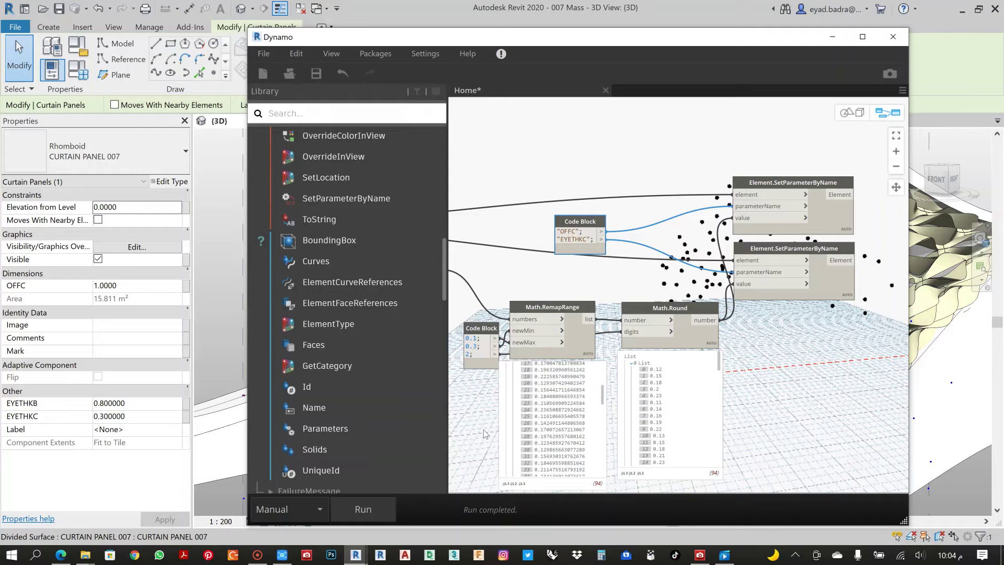
click(366, 506)
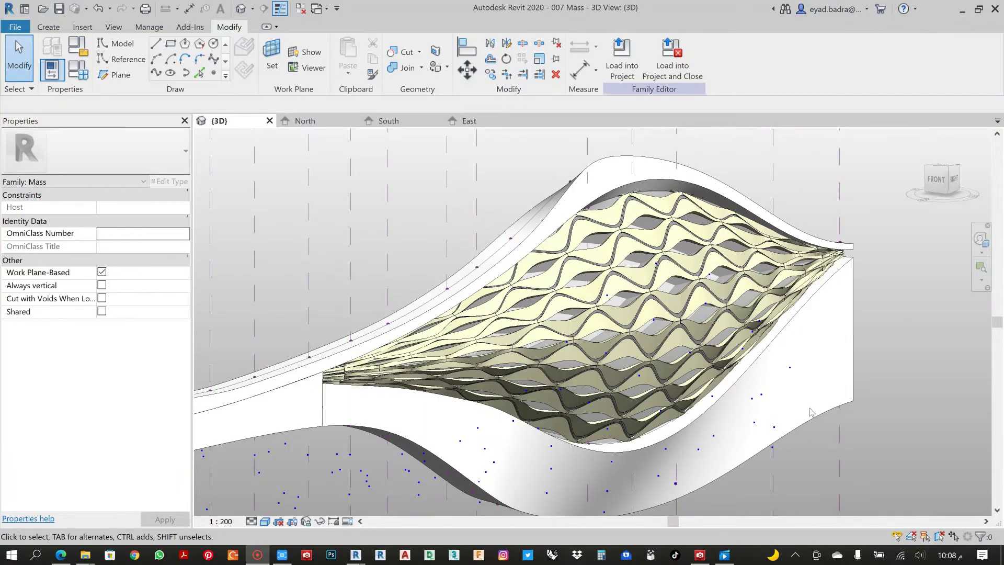
Step: Examine the updated curtain panels on the mass in the Revit 3D view from several angles and distances
scroll(621, 292, up, 3)
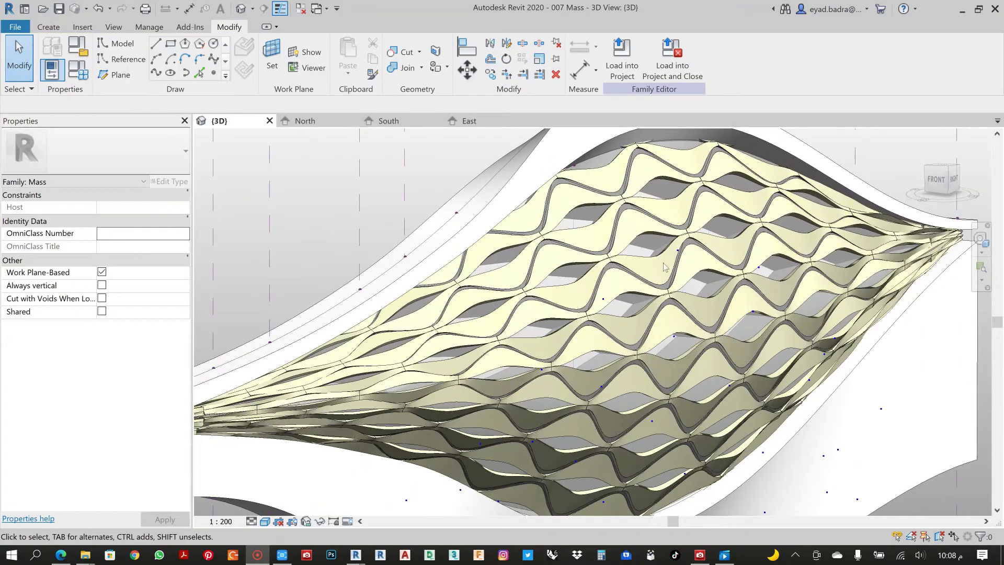
scroll(657, 292, down, 3)
scroll(689, 292, up, 5)
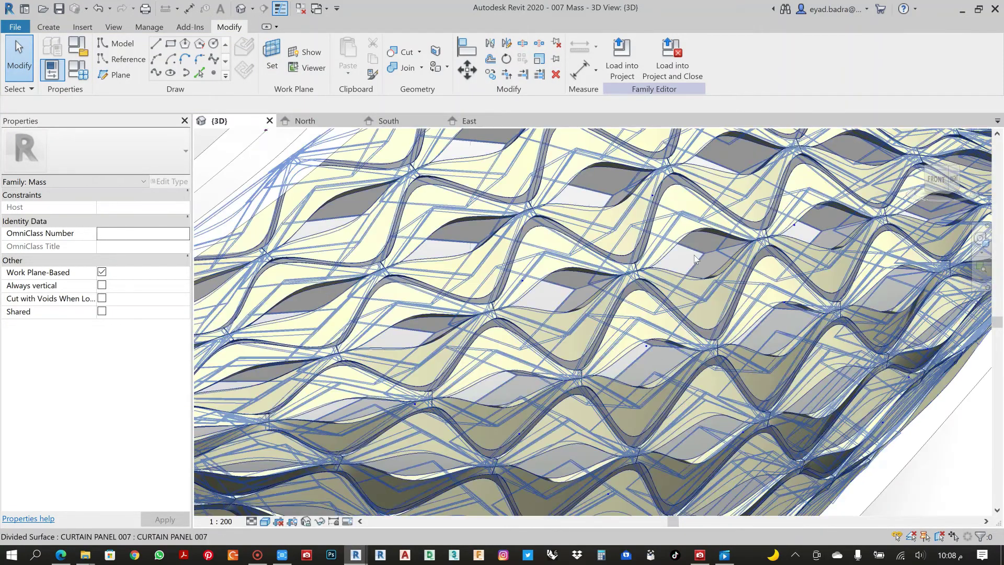
scroll(707, 272, down, 3)
middle_drag(778, 262, 584, 300)
scroll(816, 309, down, 3)
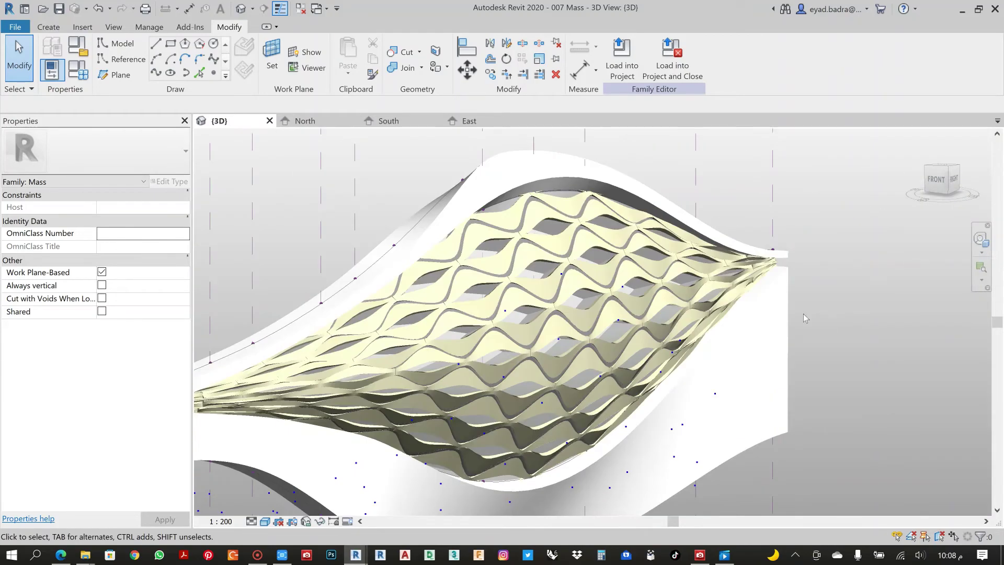
middle_drag(871, 325, 891, 326)
shift+middle_drag(877, 365, 747, 342)
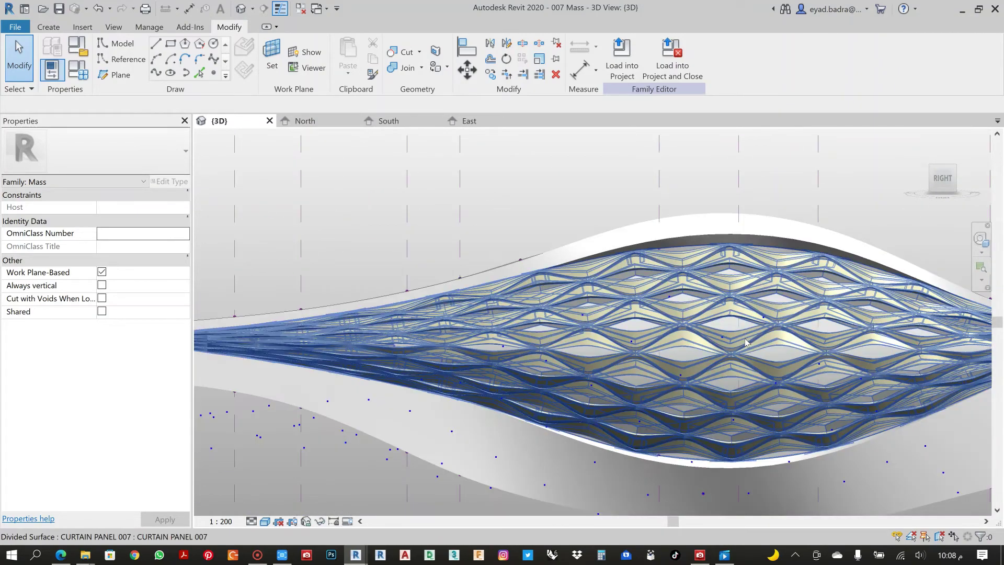
scroll(864, 320, down, 2)
middle_drag(893, 246, 779, 256)
scroll(866, 314, up, 1)
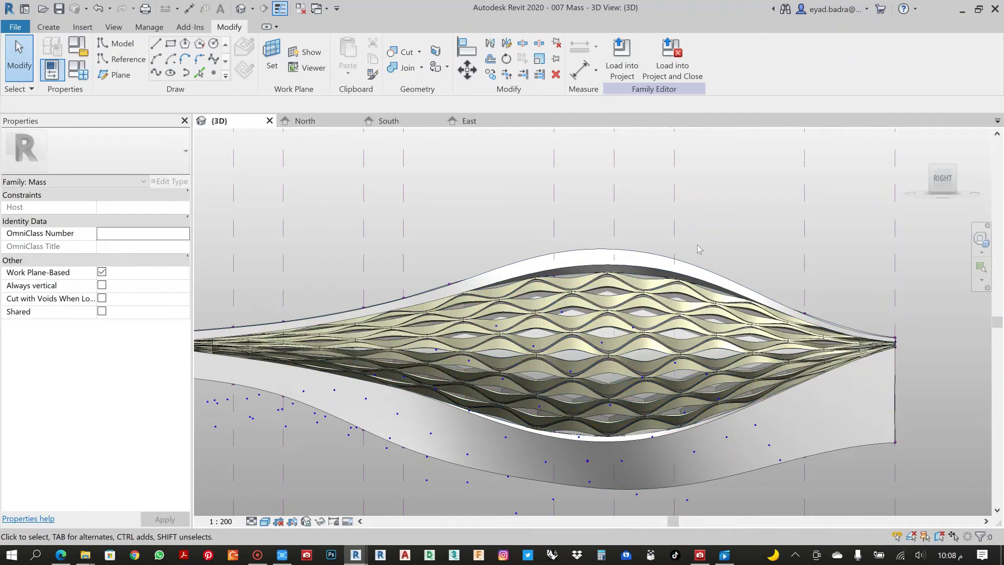
scroll(699, 249, down, 1)
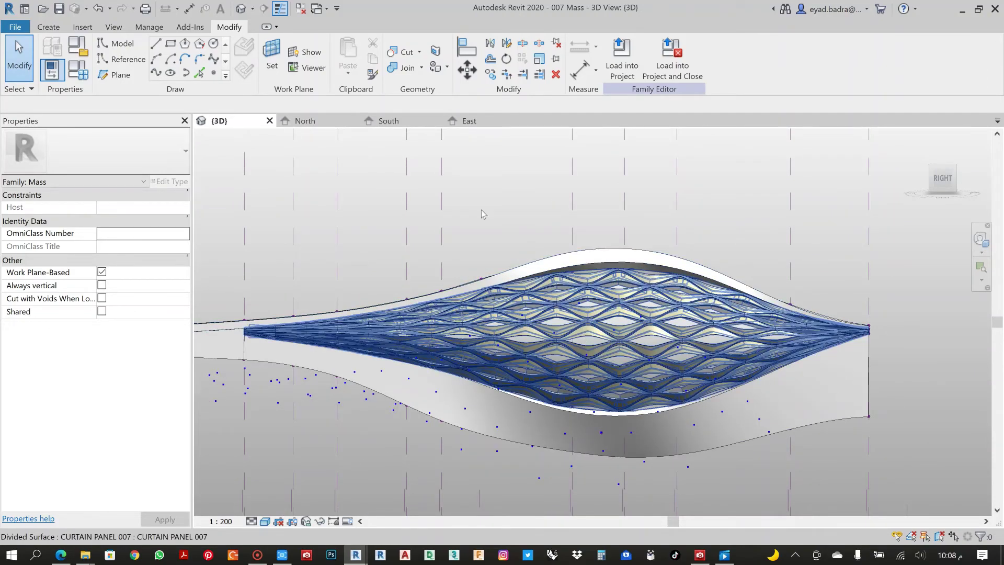
shift+middle_drag(482, 212, 578, 246)
scroll(581, 332, up, 3)
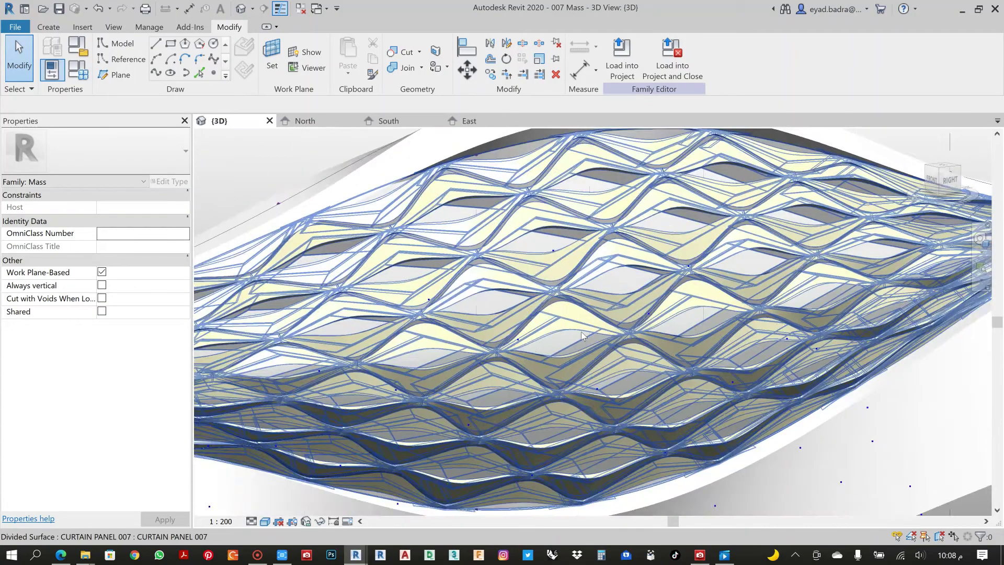
scroll(582, 331, up, 2)
middle_drag(582, 331, 612, 346)
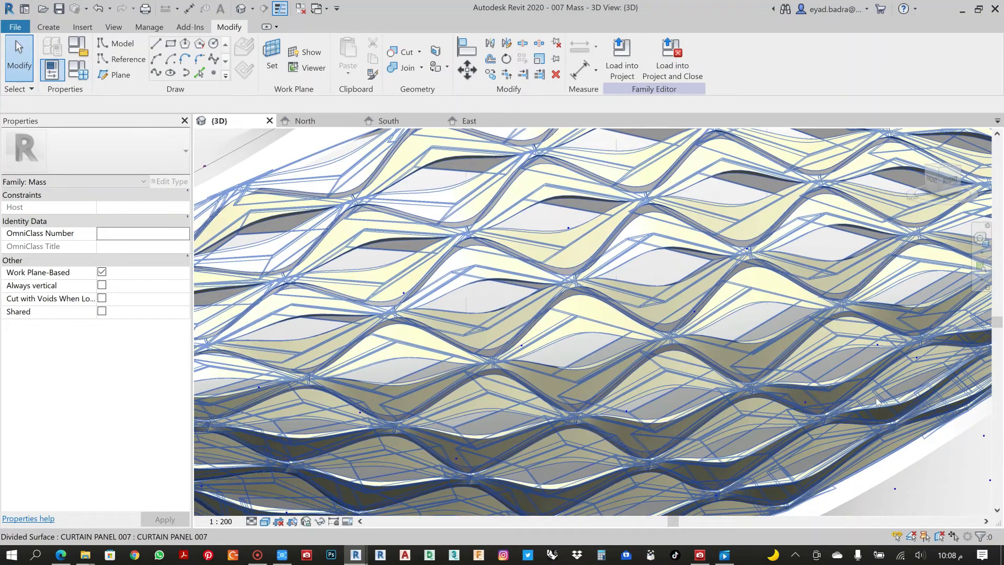
scroll(806, 367, down, 6)
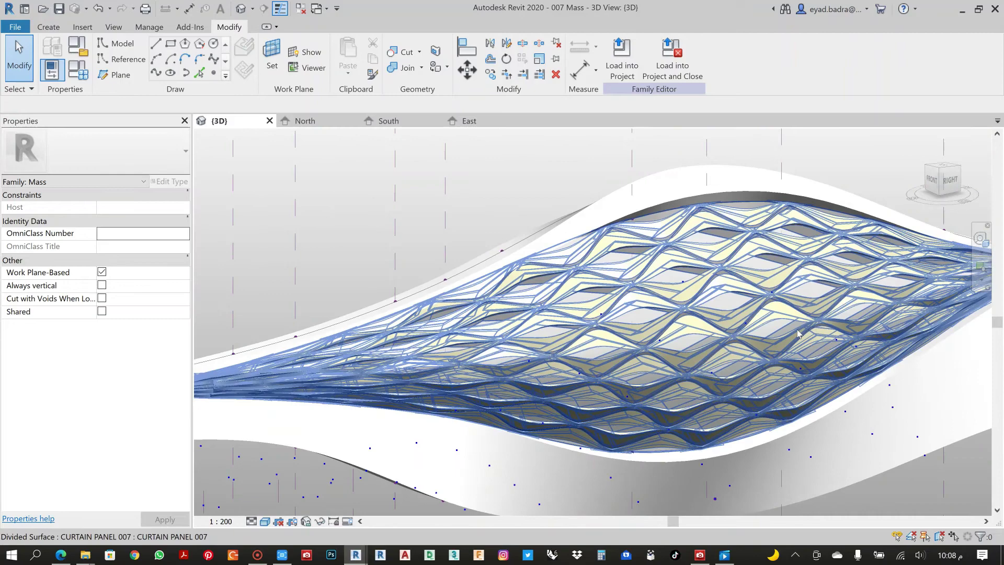
middle_drag(792, 325, 859, 443)
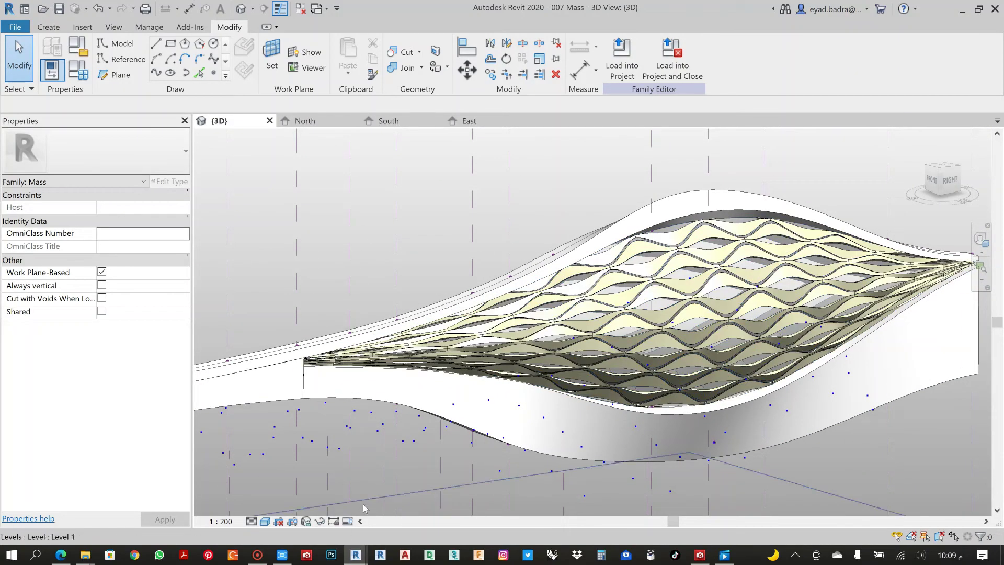
Step: Switch to Dynamo and space out the graph: lower Element.SetParameterByName node farther right, List.Flatten up beside Math.Round
mouse_move(355, 555)
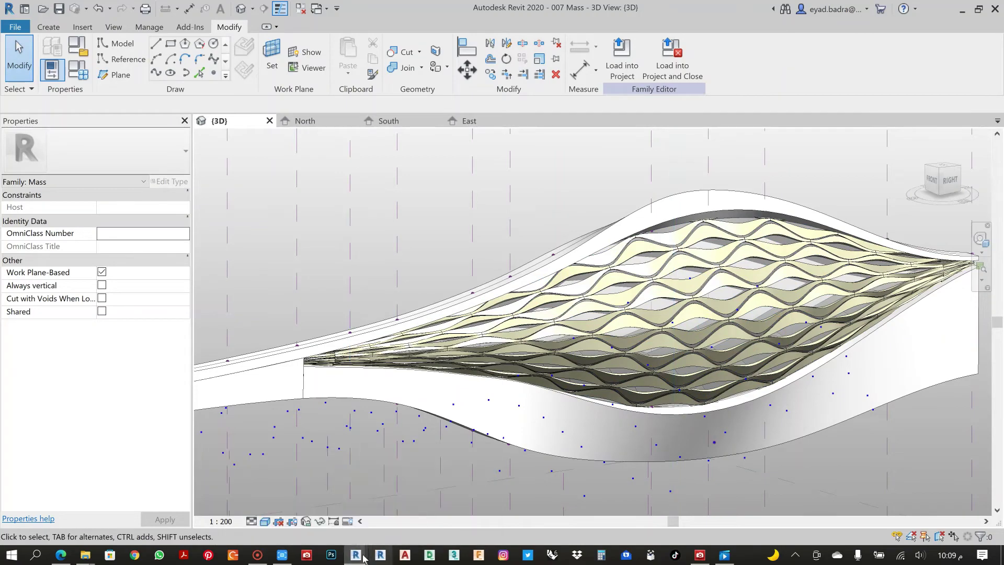
click(335, 460)
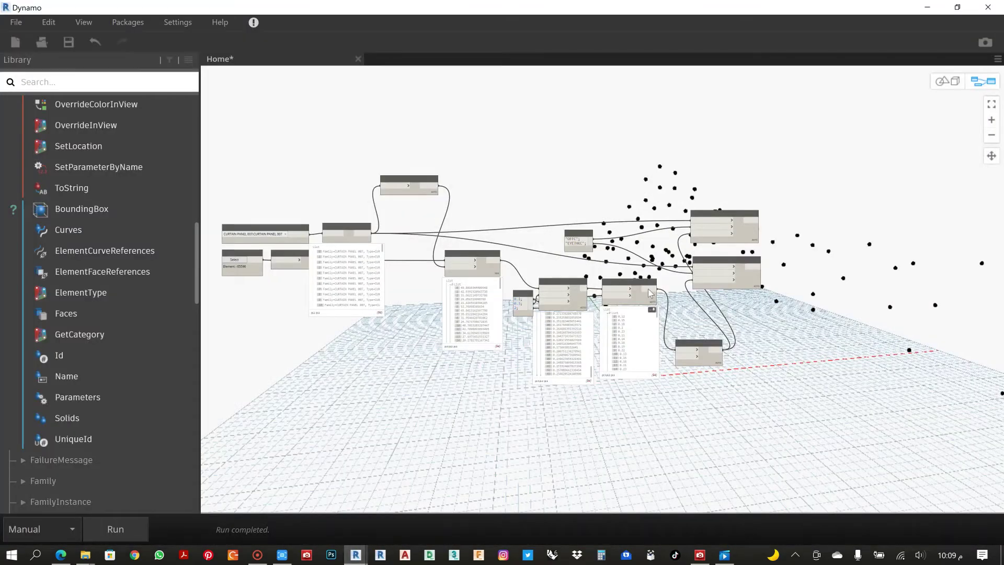
scroll(679, 329, up, 8)
middle_drag(688, 335, 622, 334)
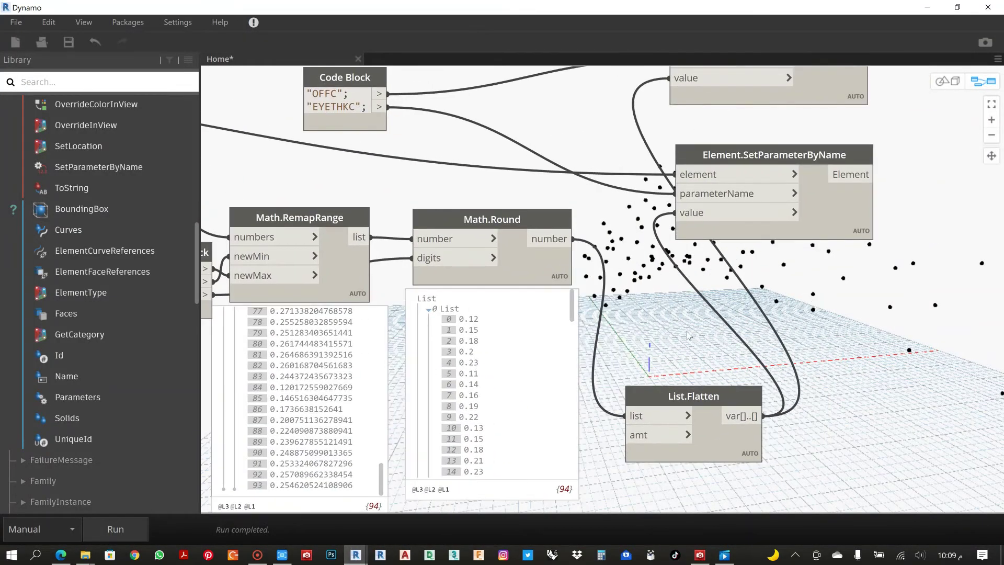
drag(703, 195, 802, 188)
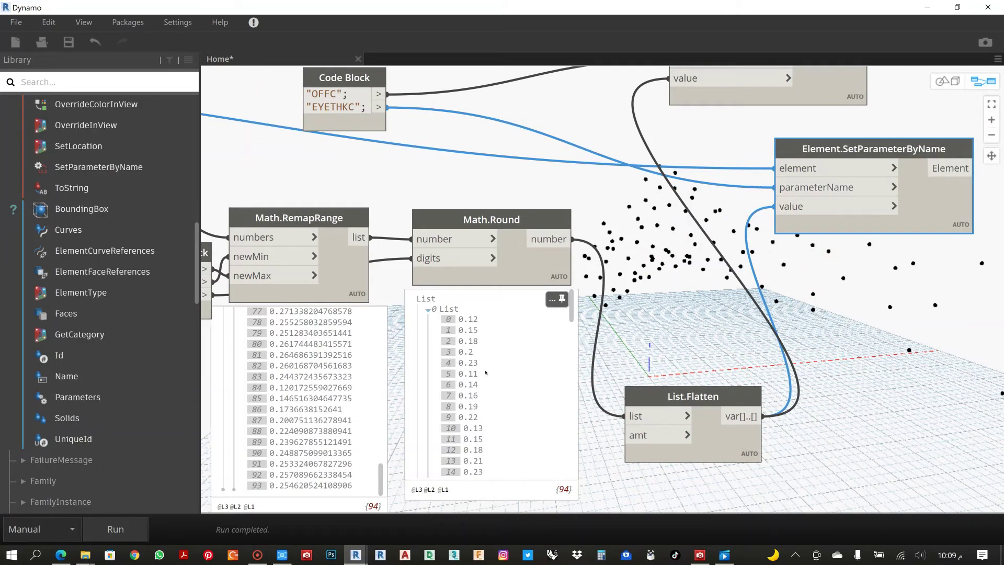
middle_drag(436, 315, 436, 285)
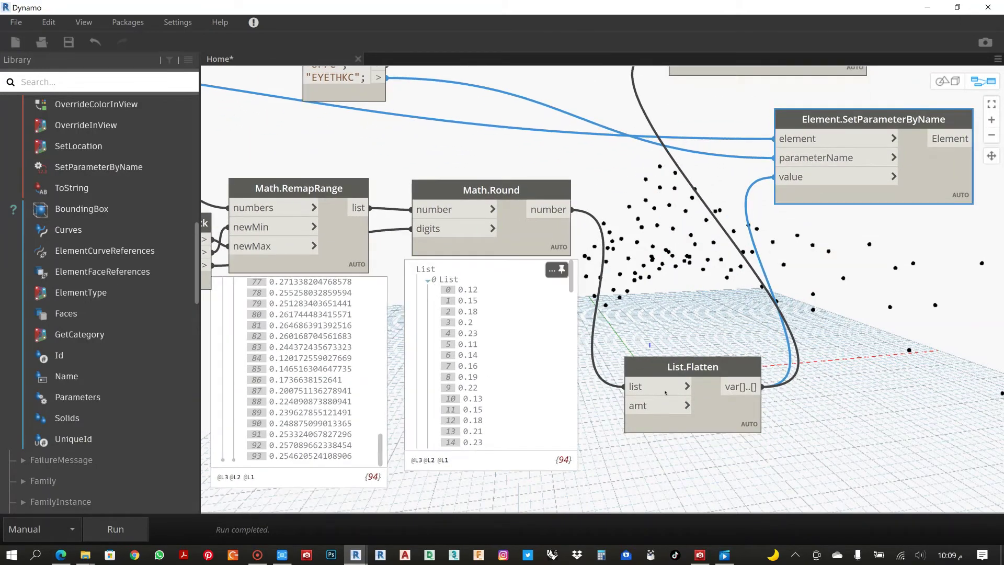
click(690, 368)
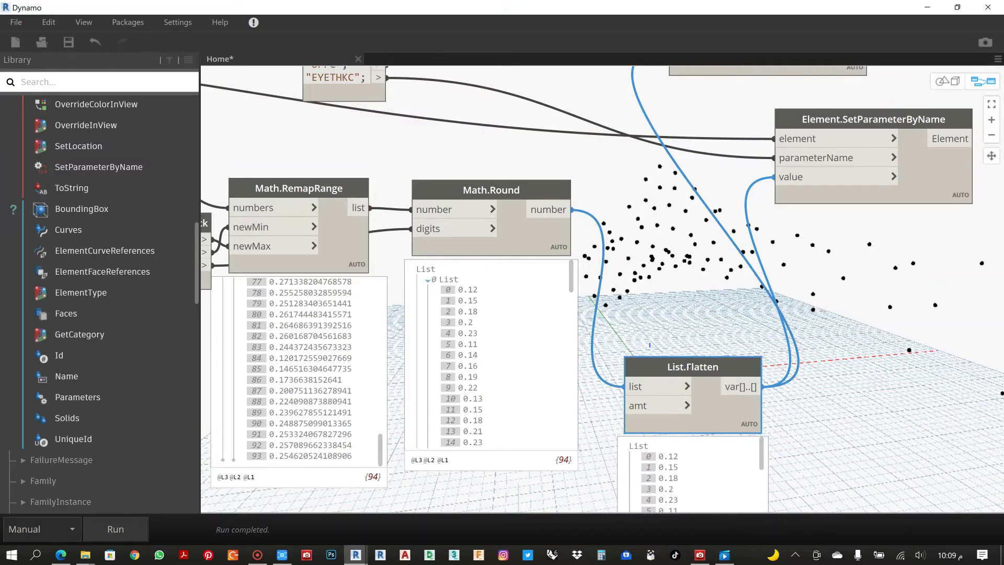
drag(690, 367, 680, 258)
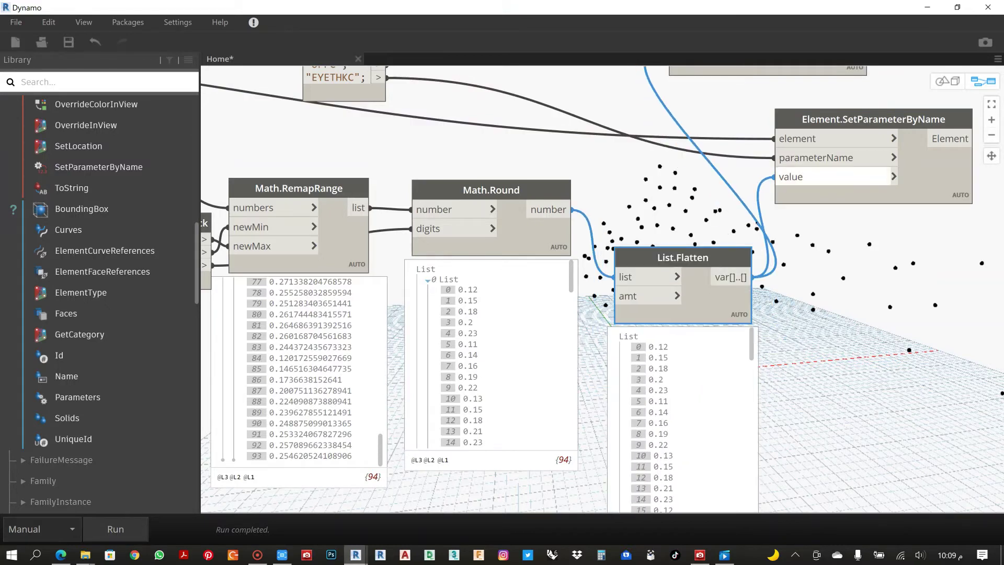
scroll(676, 331, down, 4)
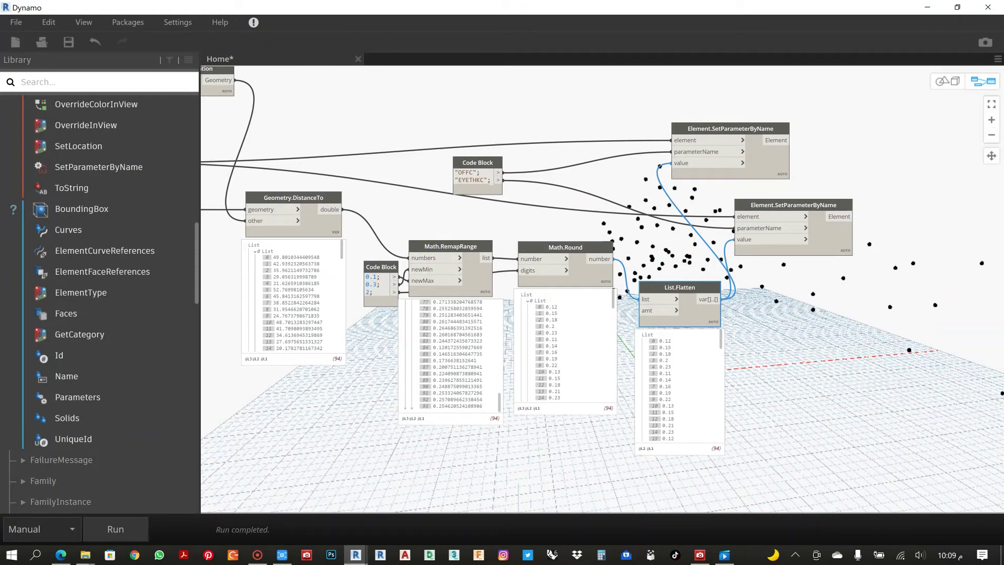
mouse_move(460, 172)
mouse_move(375, 276)
Step: Return to Revit and inspect the wavy curtain panels in the 3D view, especially along the opening's upper edge
click(988, 8)
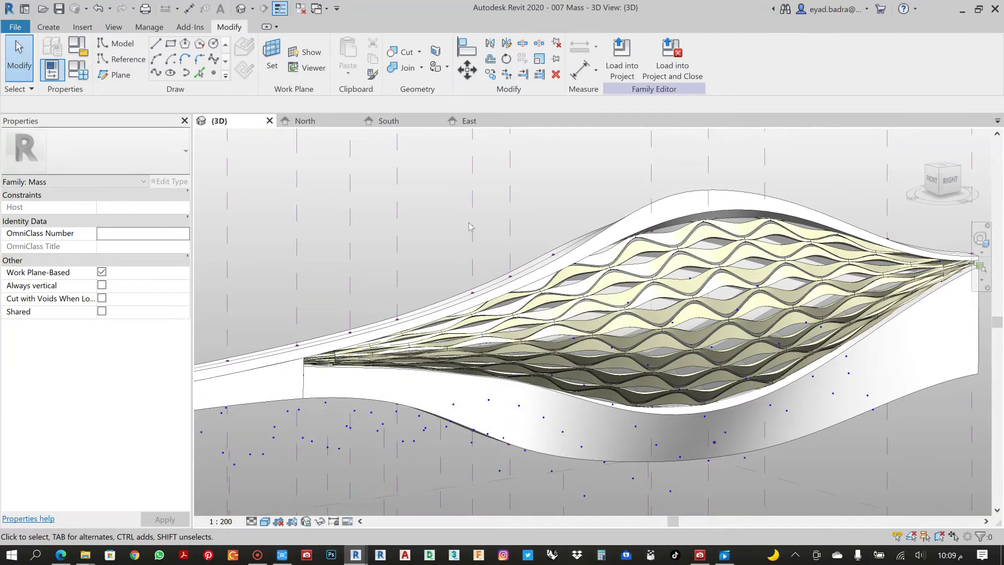
shift+middle_drag(470, 226, 444, 193)
scroll(600, 208, up, 2)
scroll(638, 190, up, 4)
scroll(632, 192, down, 5)
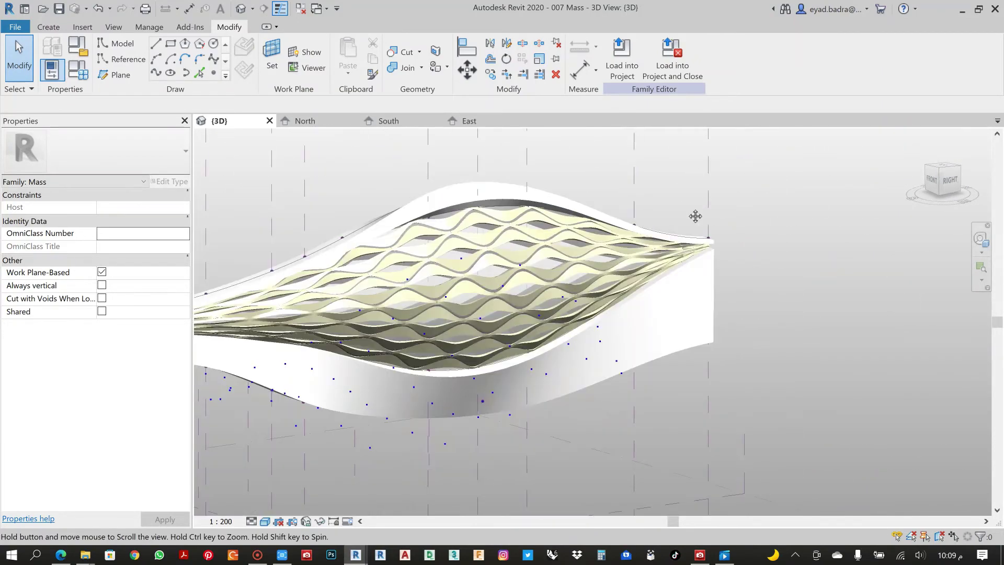
middle_drag(695, 216, 832, 219)
scroll(485, 193, up, 3)
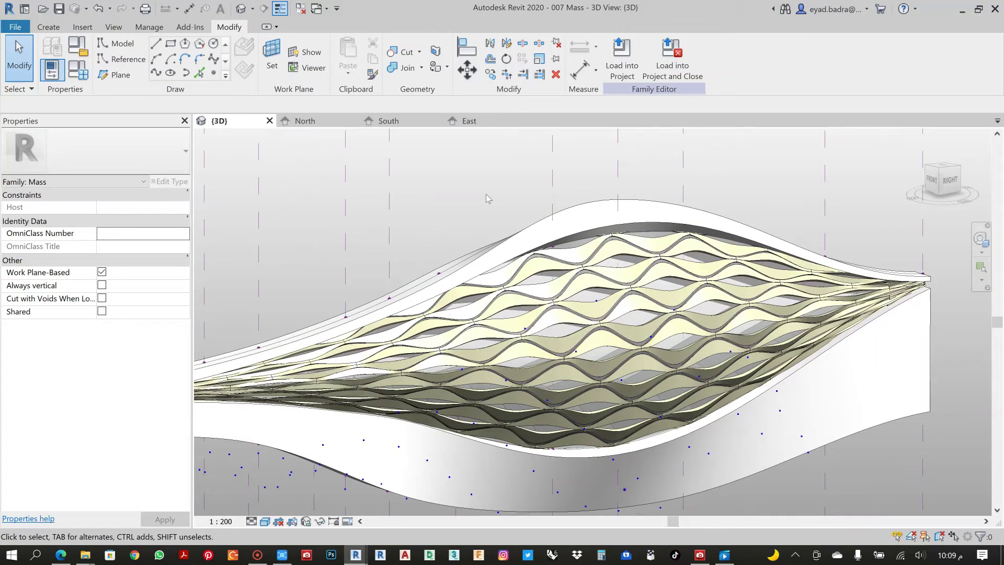
shift+middle_drag(489, 199, 434, 193)
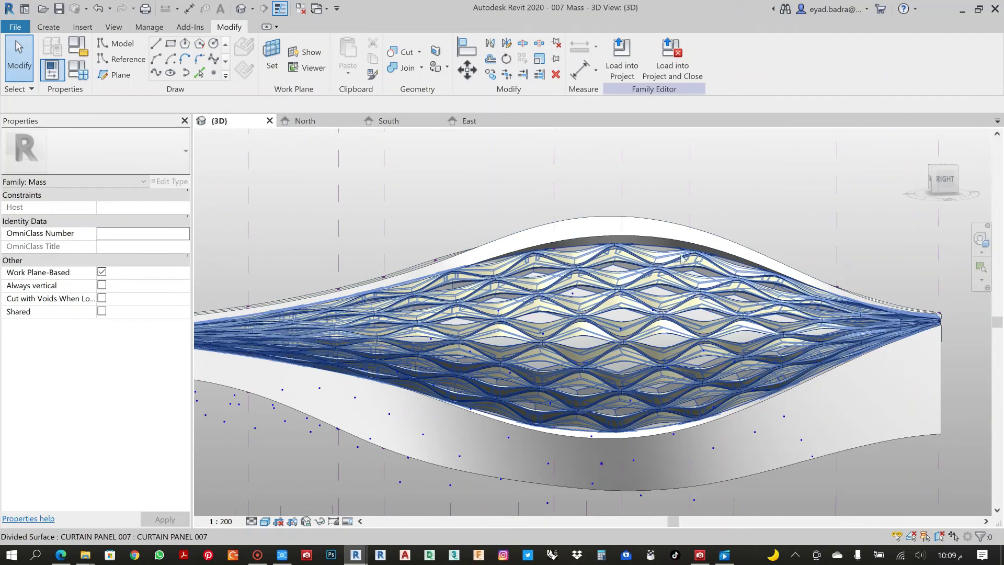
middle_drag(771, 240, 767, 218)
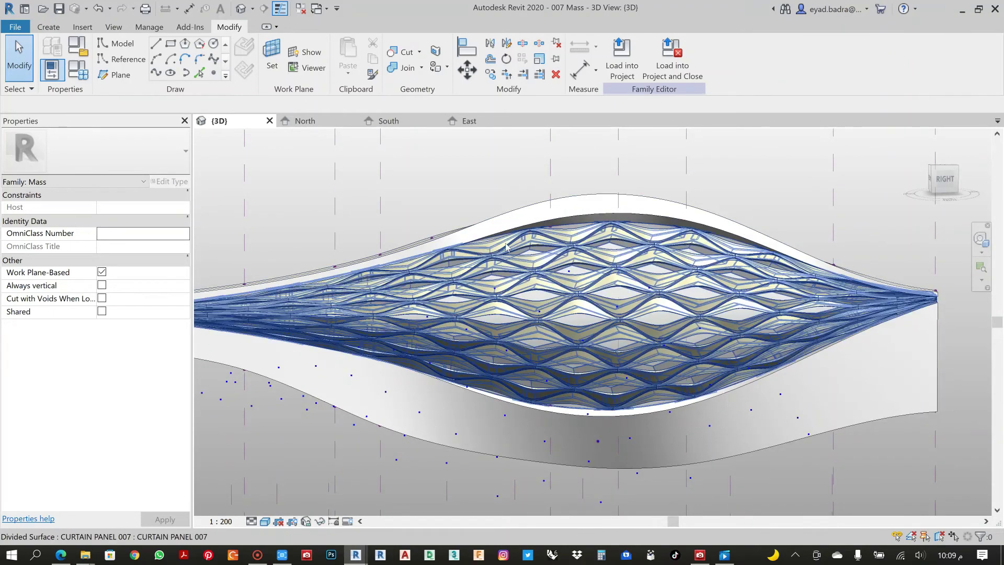
scroll(579, 219, up, 2)
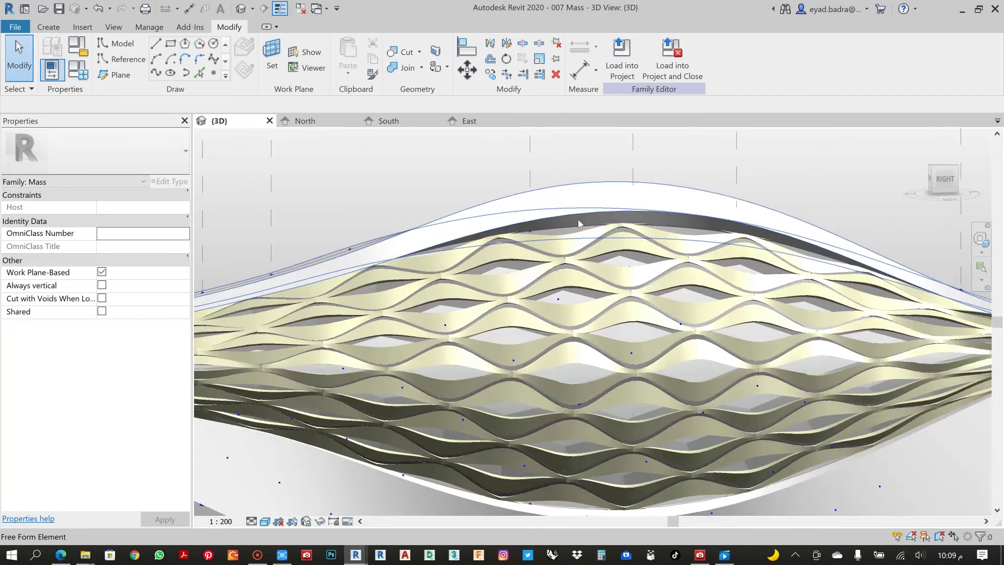
scroll(554, 237, up, 2)
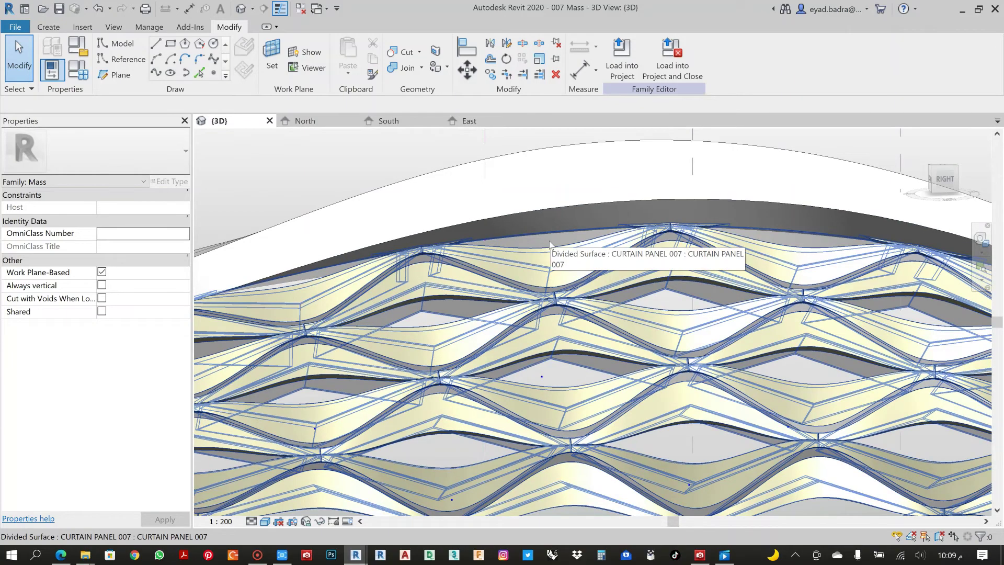
scroll(410, 243, down, 2)
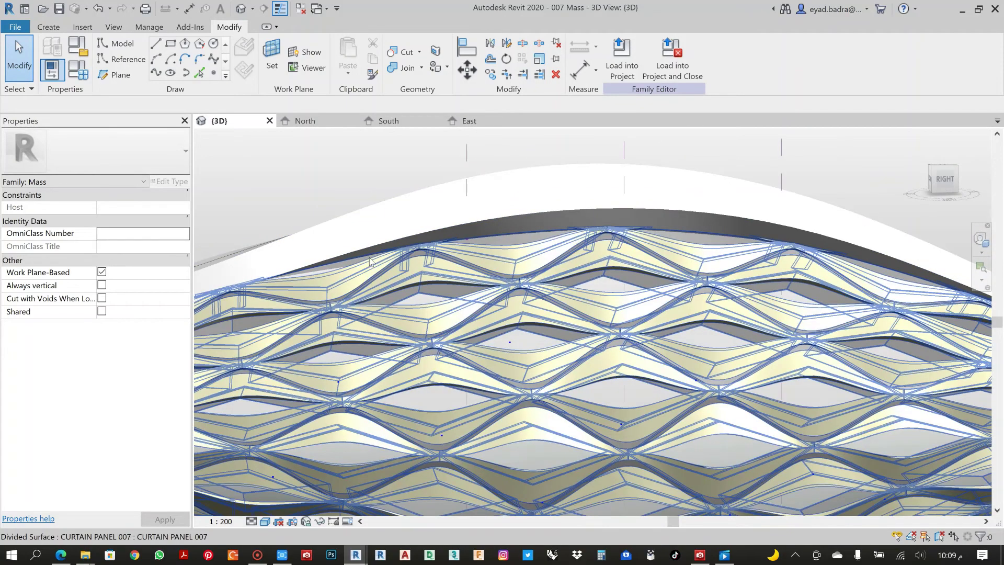
scroll(592, 226, down, 1)
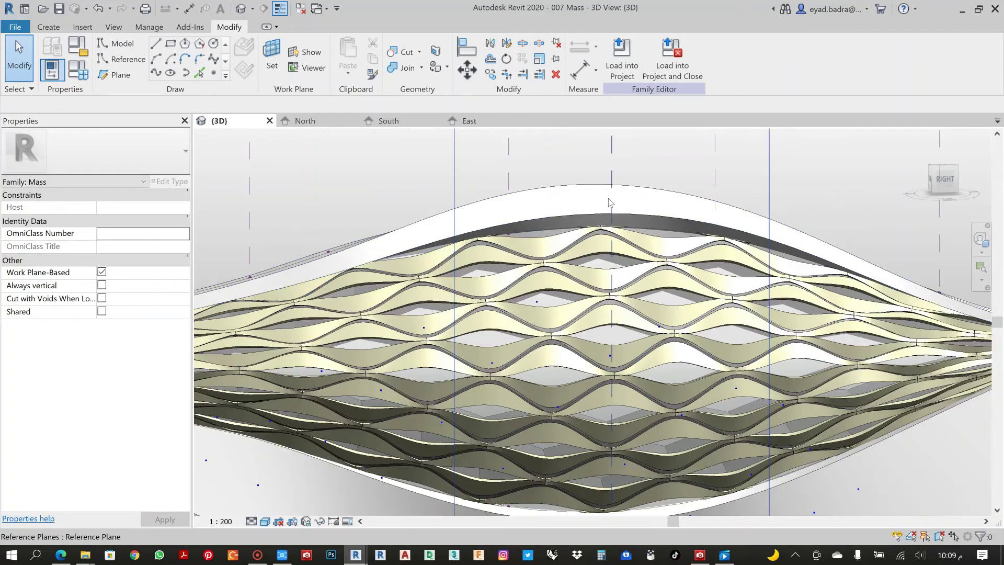
scroll(609, 205, down, 2)
scroll(604, 205, up, 1)
middle_drag(473, 432, 483, 327)
scroll(585, 311, down, 1)
scroll(533, 241, down, 1)
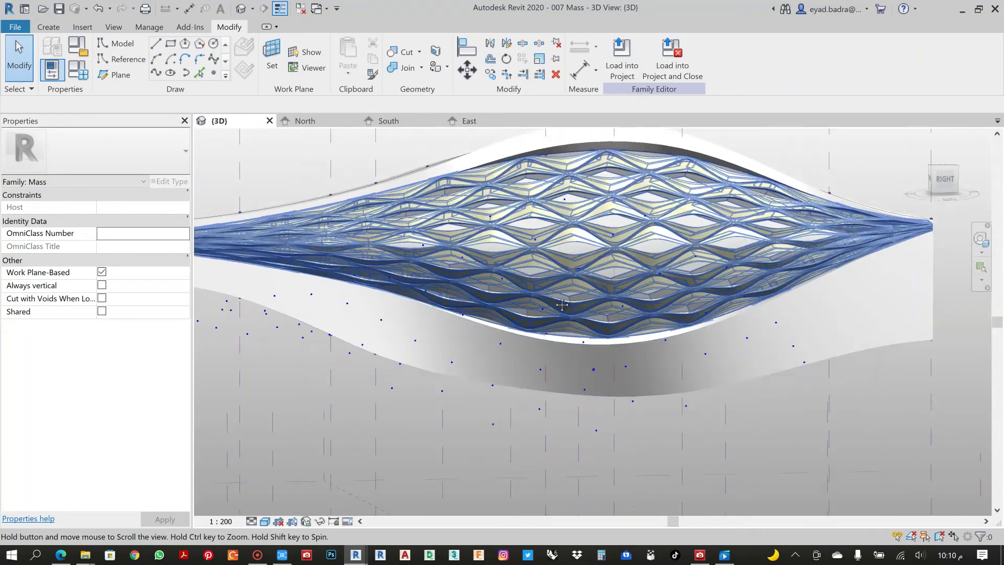
middle_drag(515, 225, 527, 282)
scroll(444, 185, up, 1)
shift+middle_drag(452, 187, 459, 179)
scroll(507, 171, up, 5)
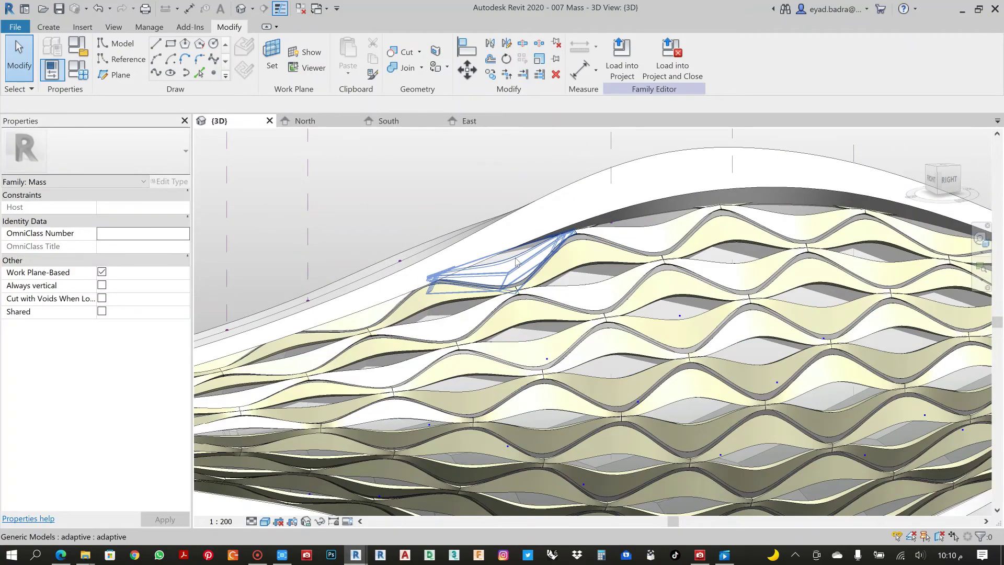
click(516, 261)
scroll(128, 413, down, 5)
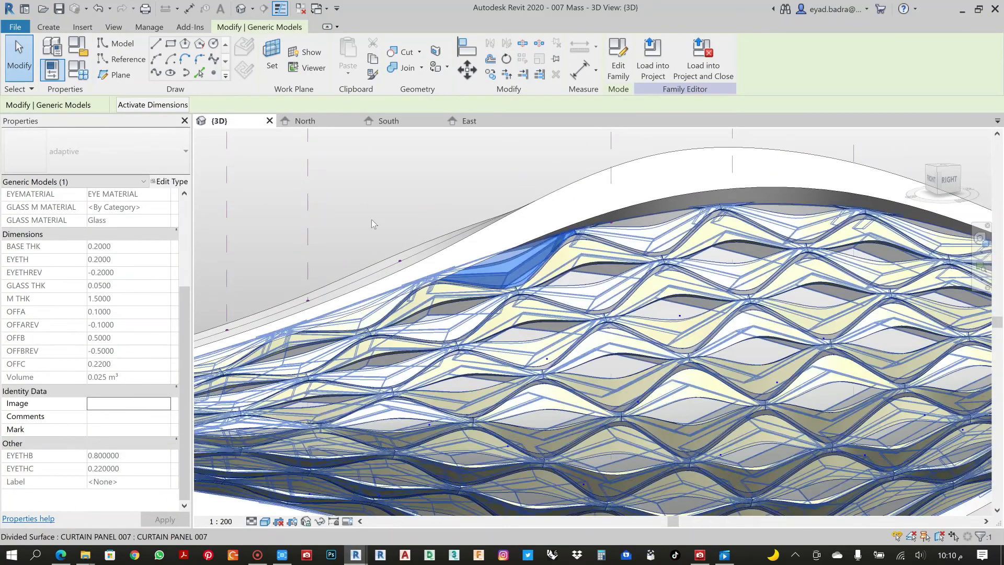
key(Escape)
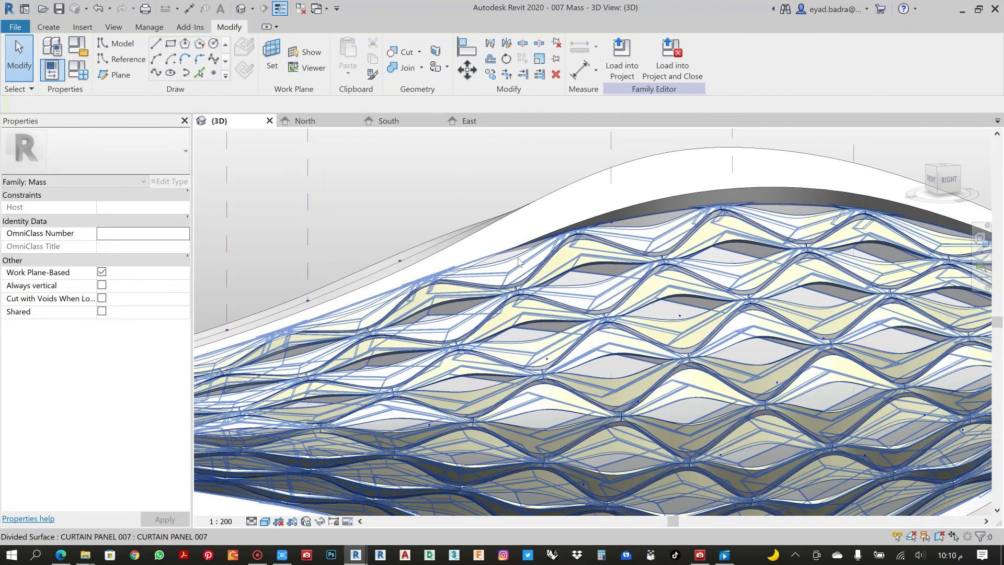
Step: Set EYETHKC to 0 for the CURTAIN PANEL 007 panel on the upper-left edge of the opening
click(520, 263)
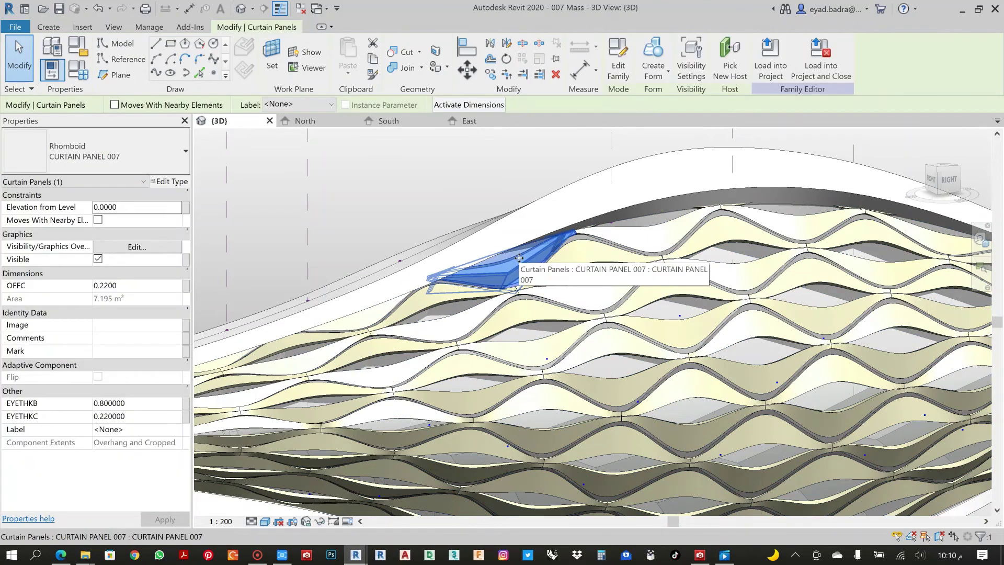
click(137, 416)
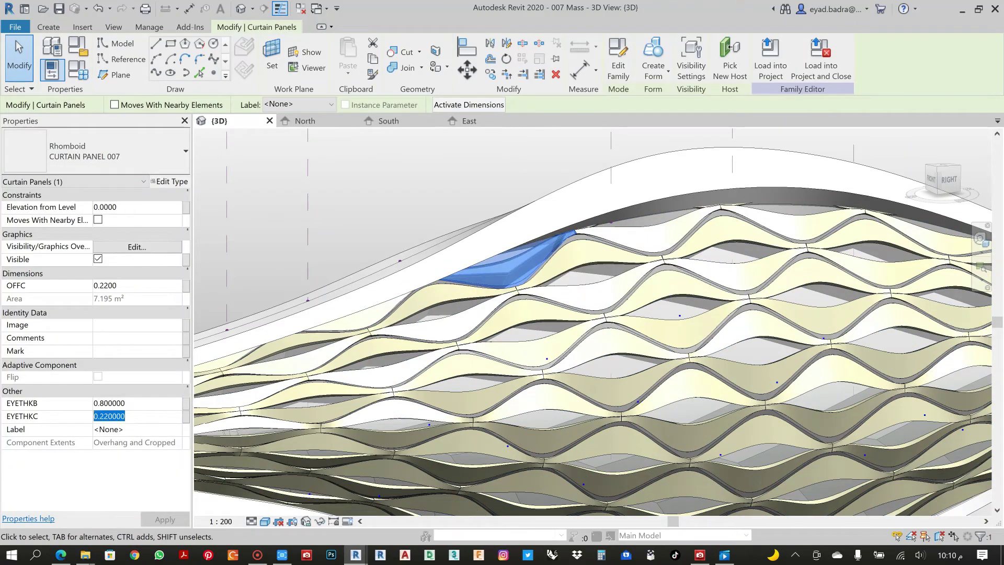
text(00)
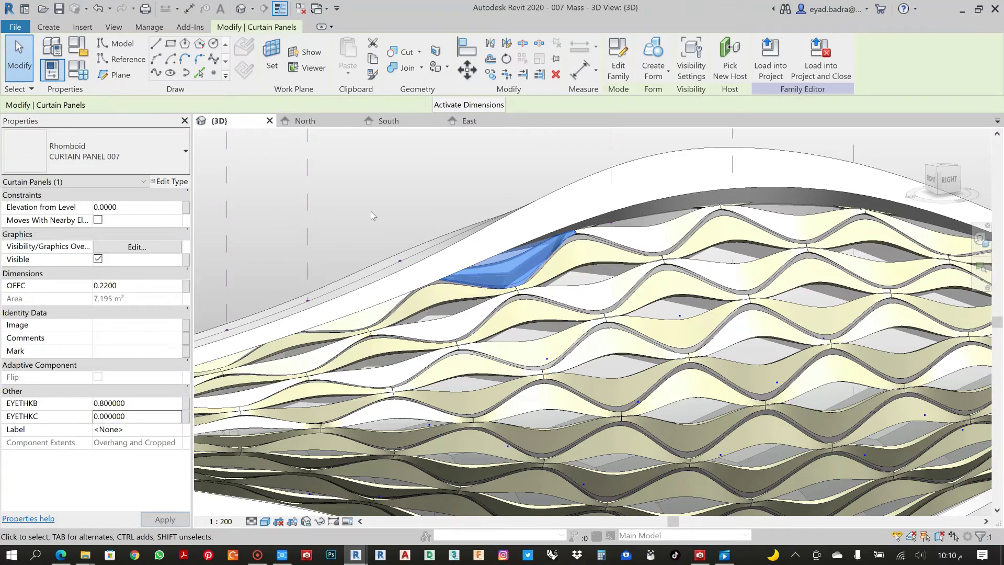
click(372, 211)
middle_drag(461, 211, 370, 209)
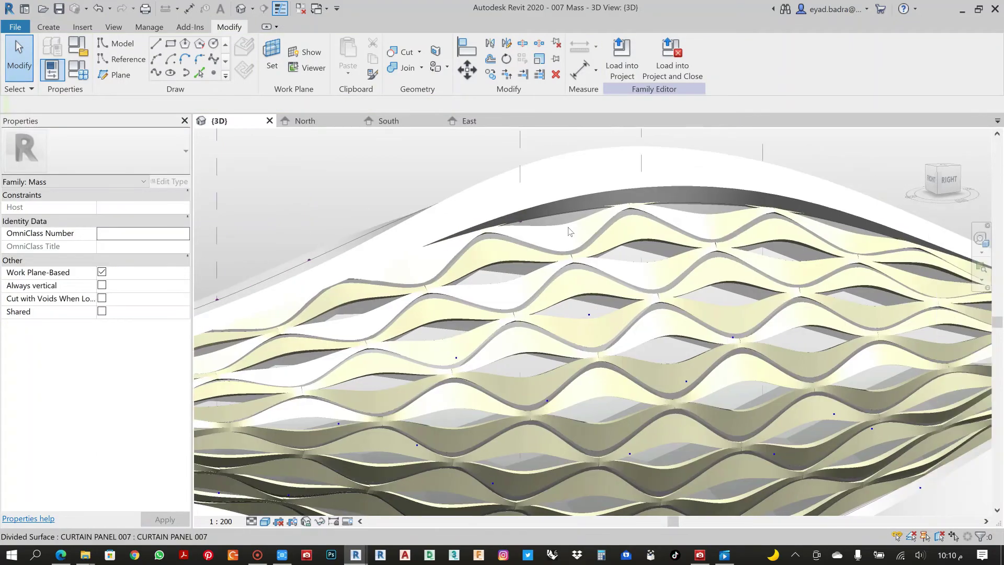
key(Tab)
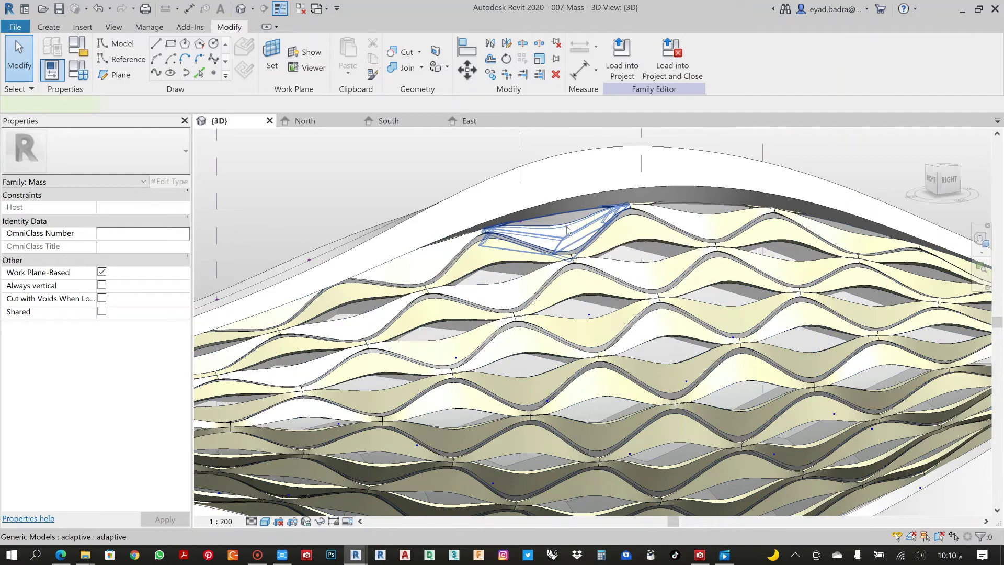
click(567, 230)
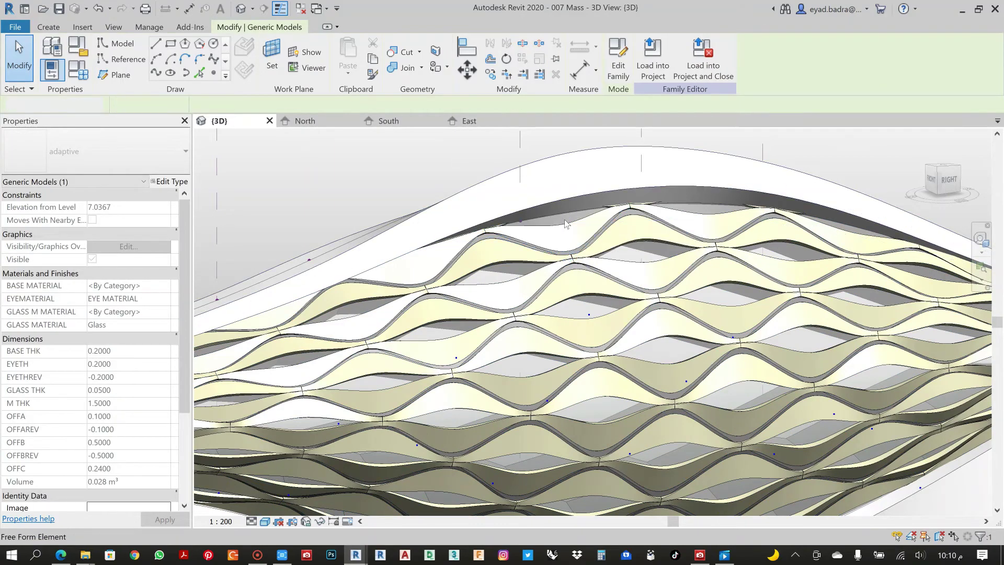
key(Escape)
key(Tab)
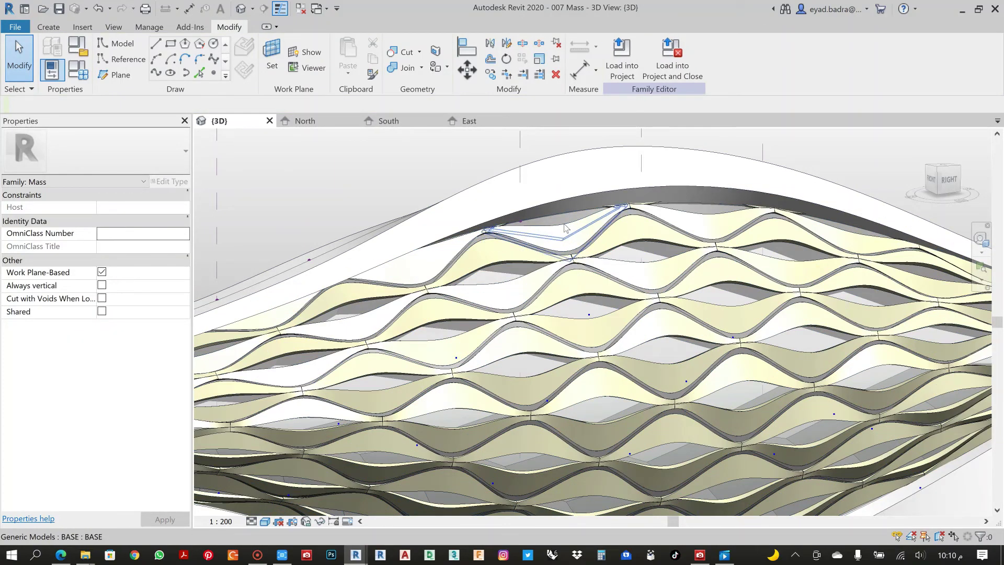
click(564, 228)
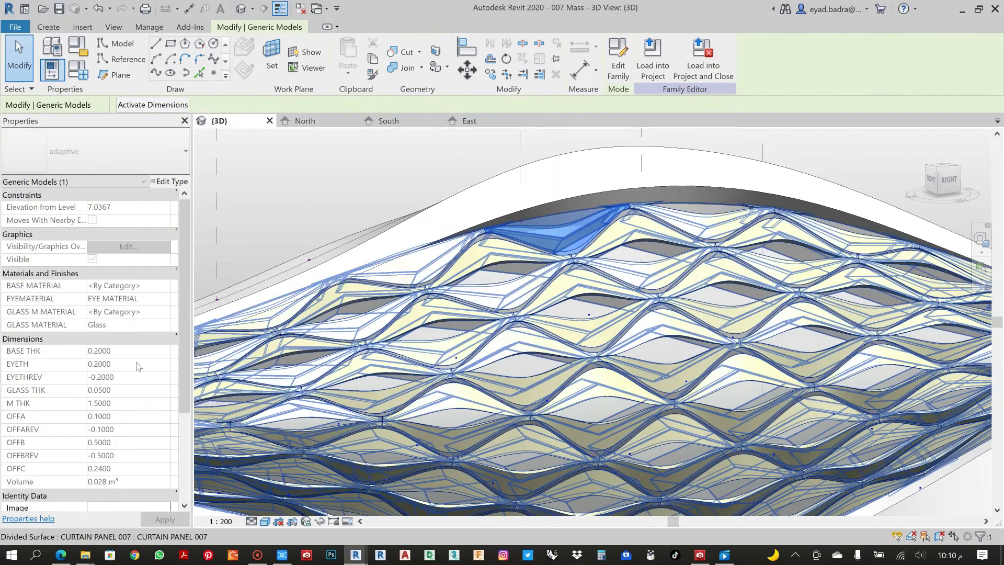
scroll(94, 340, down, 3)
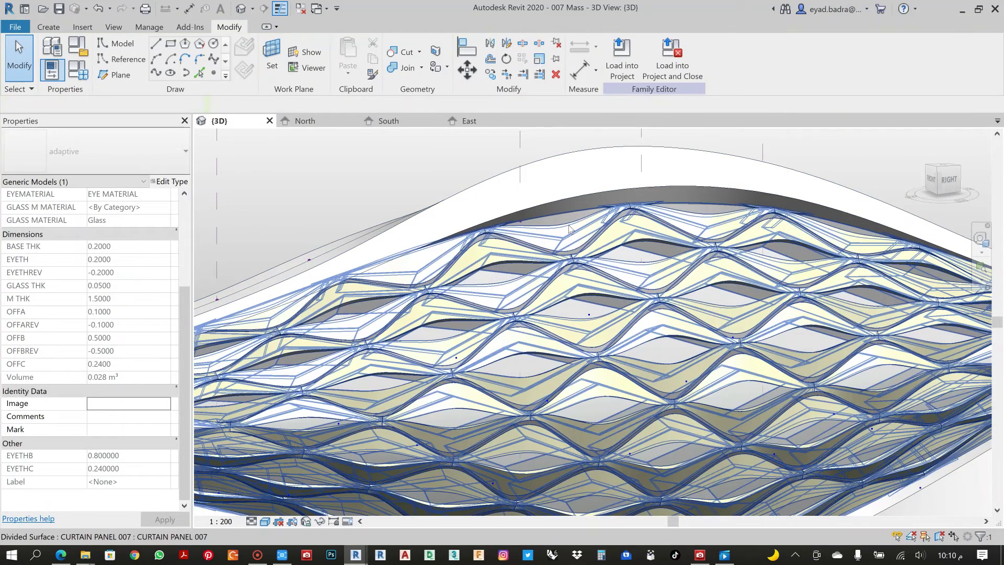
key(Escape)
key(Tab)
click(570, 228)
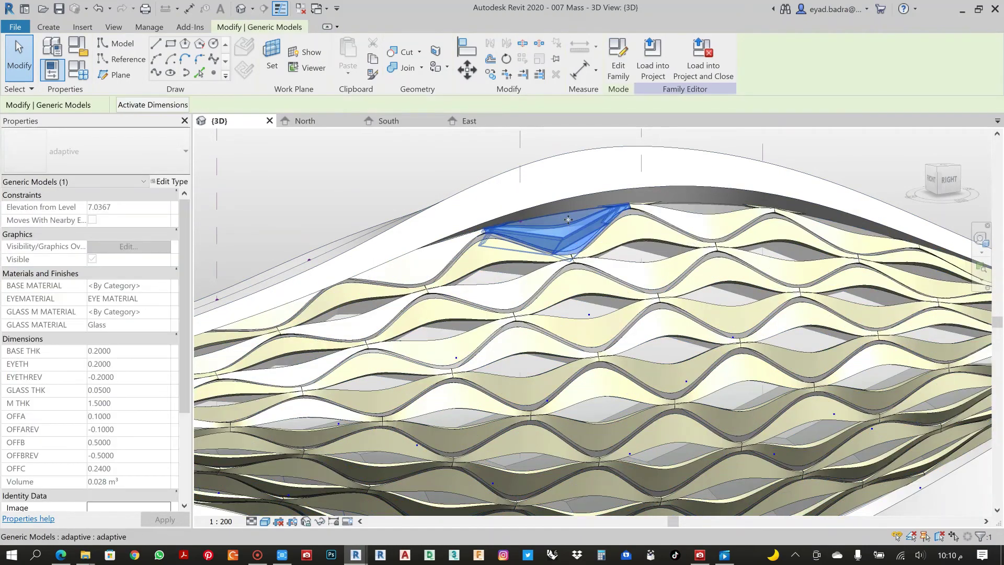
key(Escape)
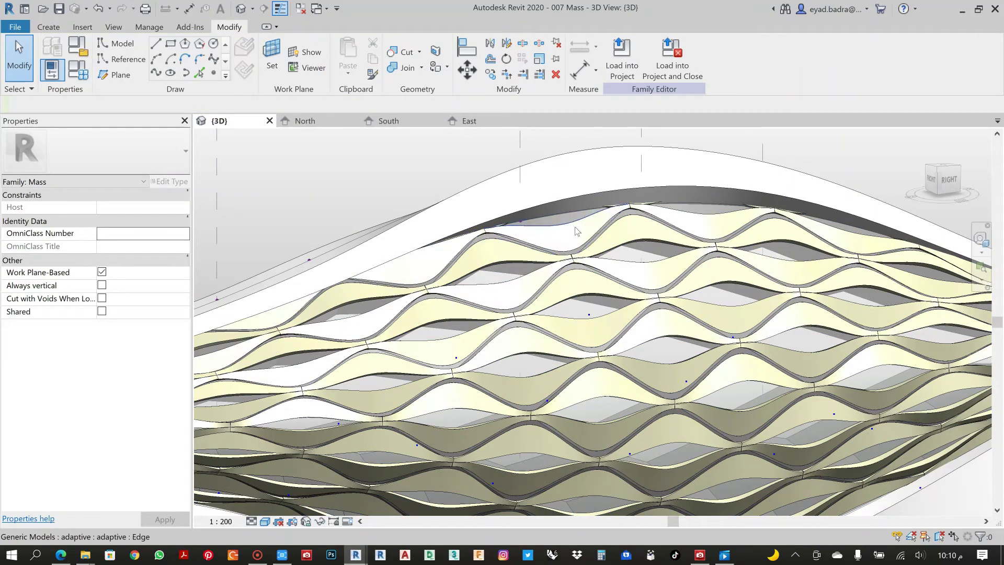
Step: Set EYETHKC to 0 for the CURTAIN PANEL 007 panel just left of the crest on the opening's upper edge
key(Tab)
key(Tab)
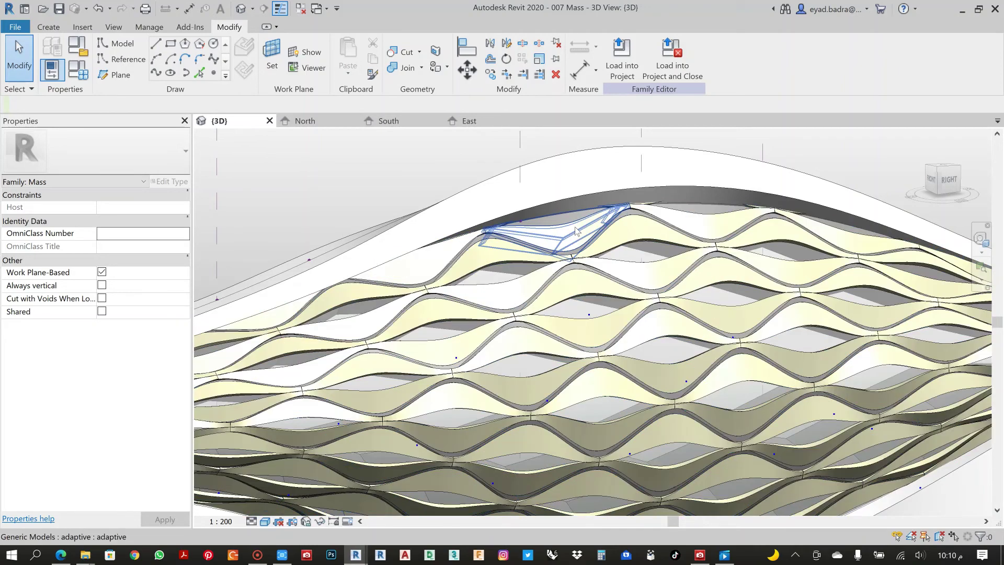
click(576, 230)
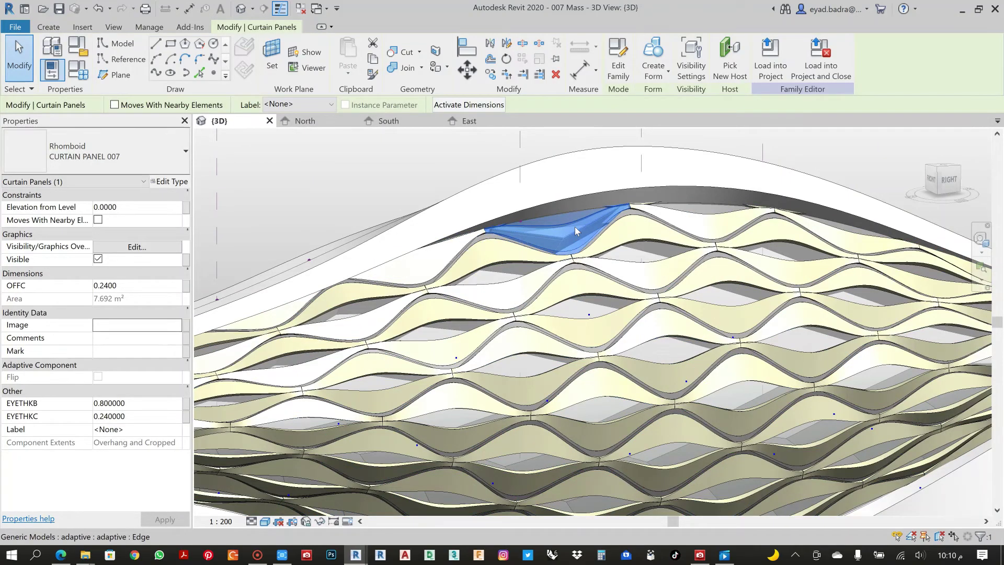
click(79, 417)
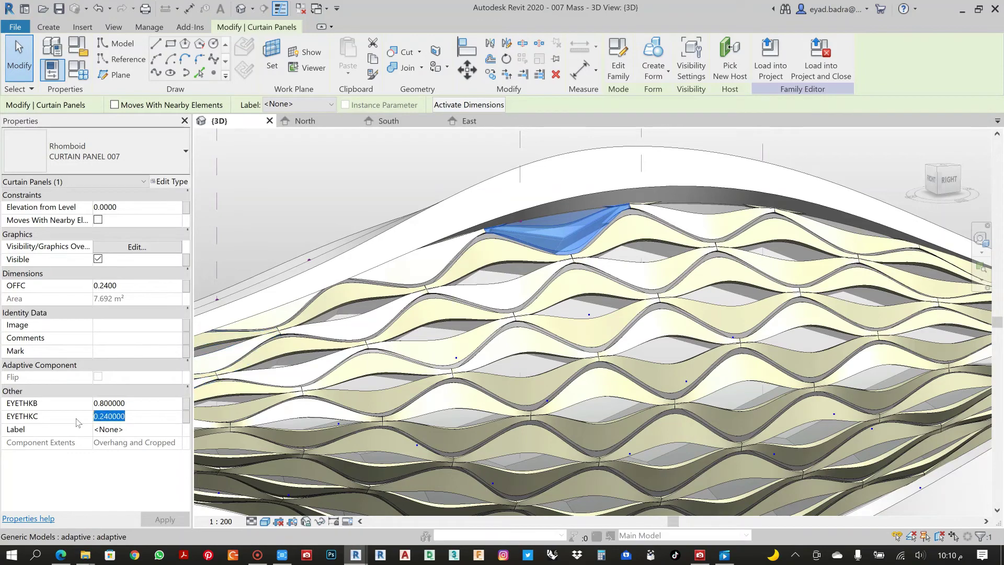
text(00)
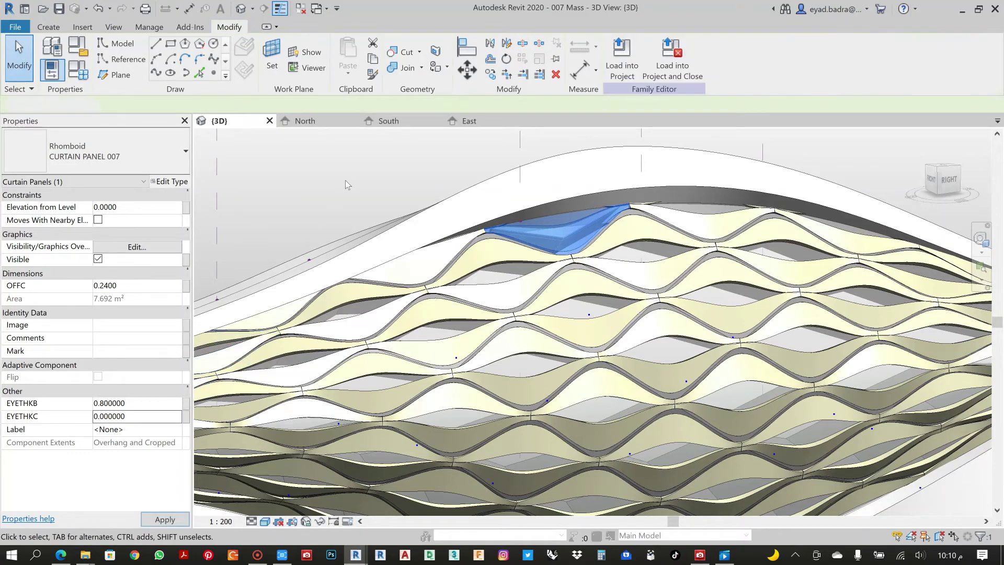
click(345, 180)
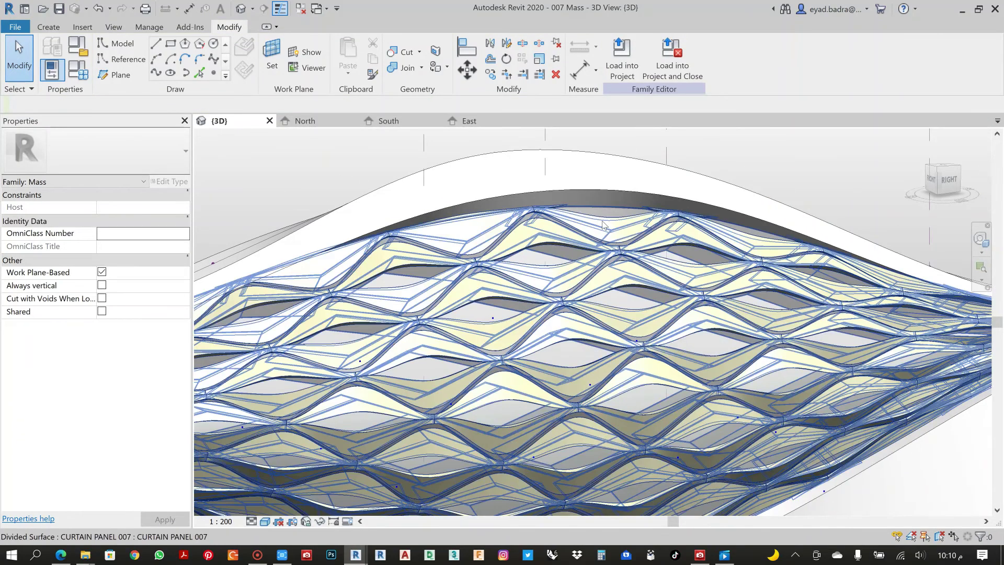
Step: Set EYETHKC to 0 for the CURTAIN PANEL 007 panel at the crest of the opening's upper edge
key(Tab)
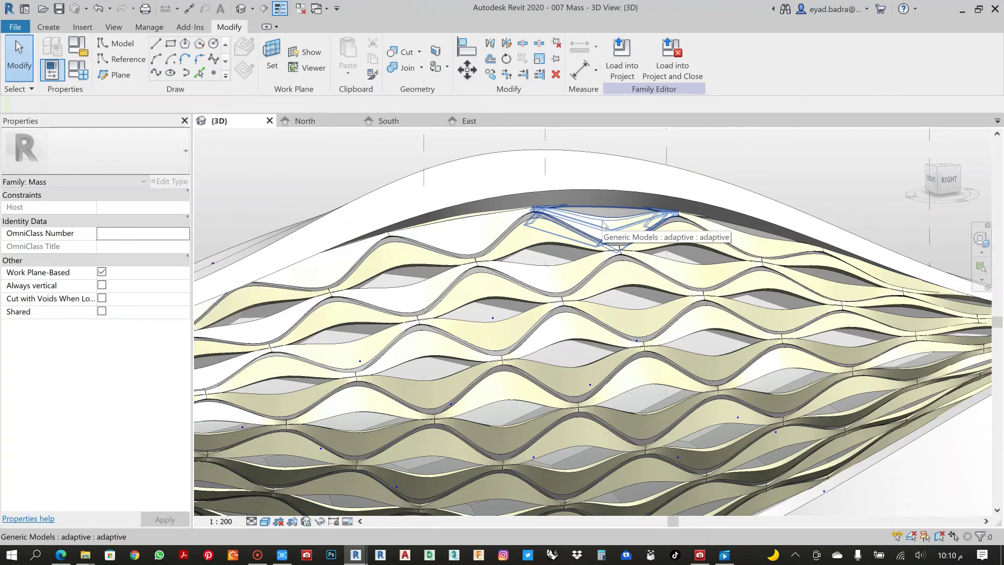
key(Tab)
click(603, 224)
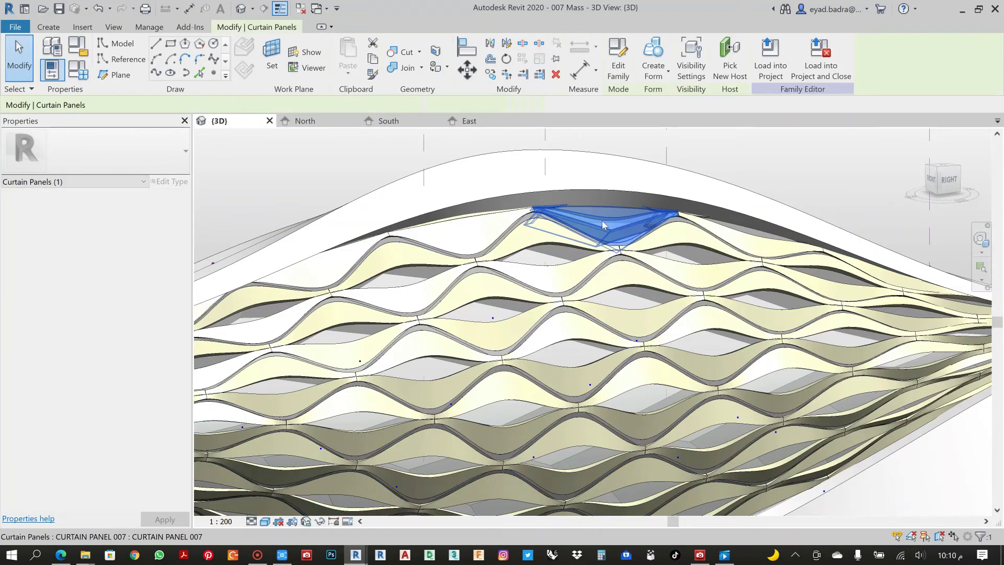
click(76, 418)
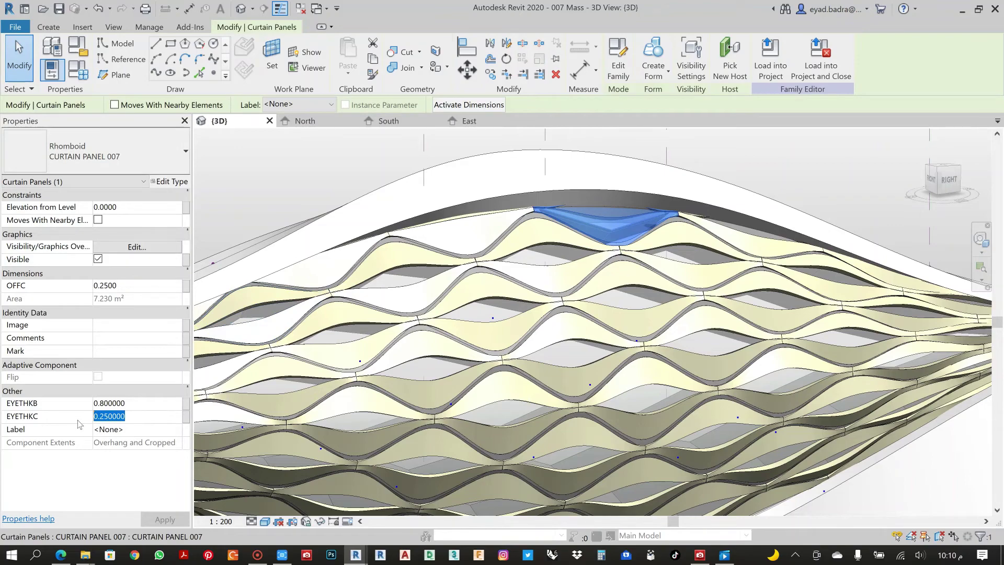
text(0)
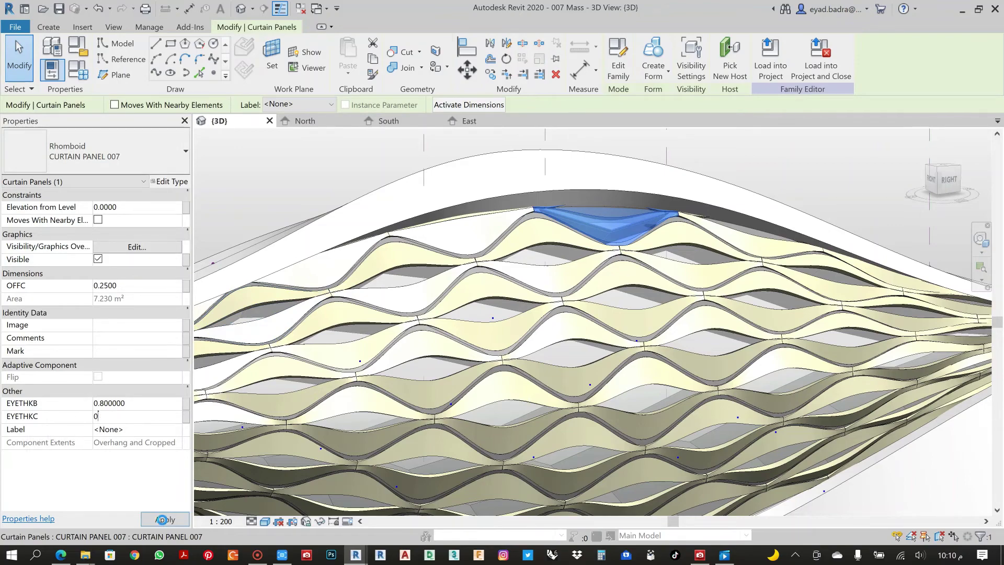
click(795, 183)
Step: Set EYETHKC to 0 for the CURTAIN PANEL 007 panel just right of the crest along the opening's upper edge
middle_drag(795, 183, 711, 181)
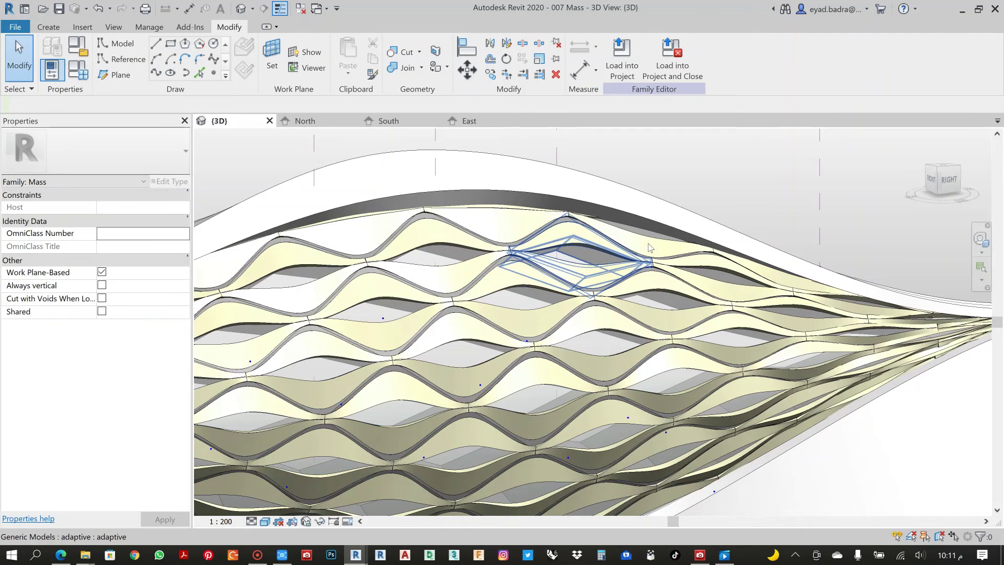
click(654, 238)
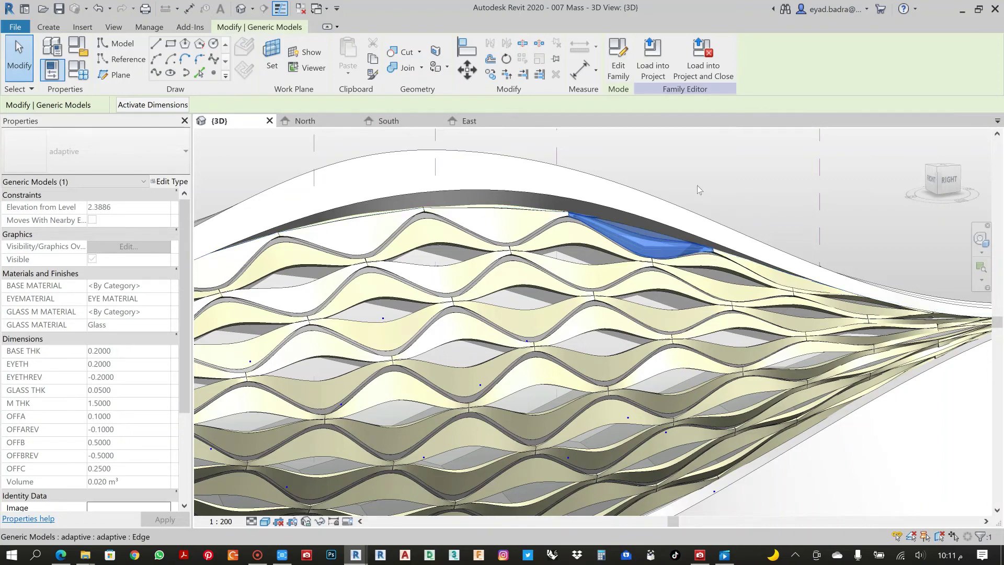
key(Escape)
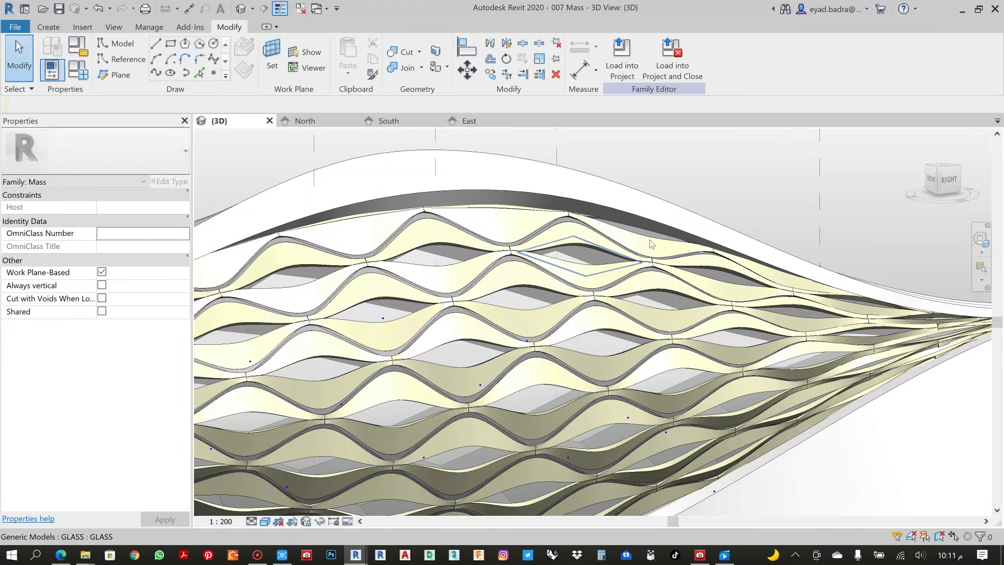
click(657, 241)
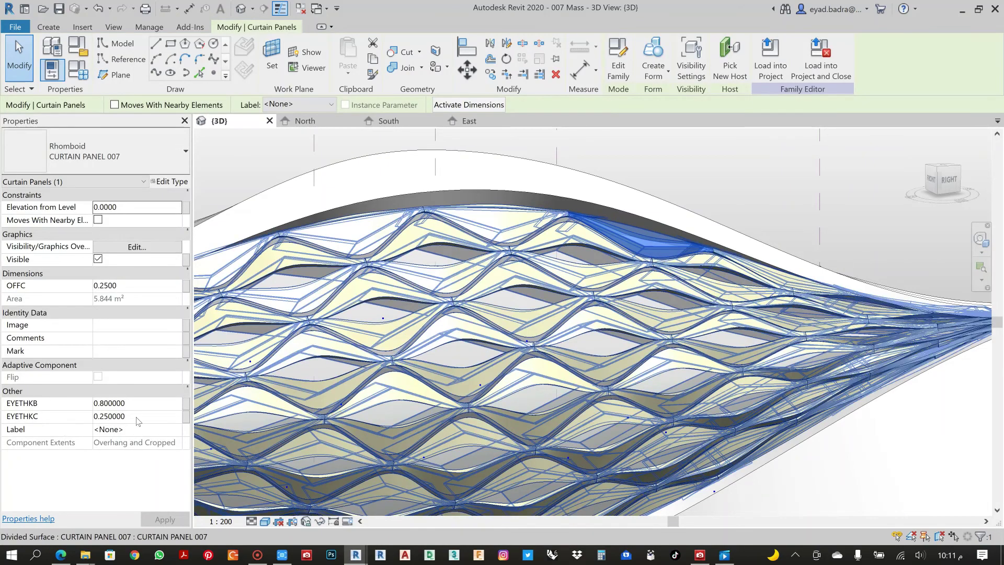
click(138, 416)
text(00)
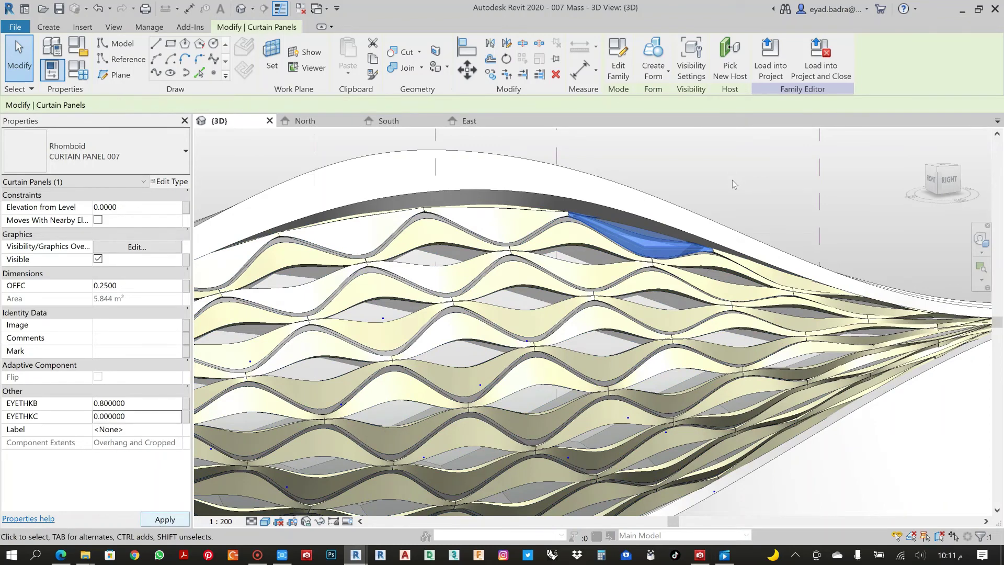
Step: Inspect the curtain panels in the 3D view, especially where they meet the opening's lower edge, from several angles and distances
scroll(733, 180, down, 3)
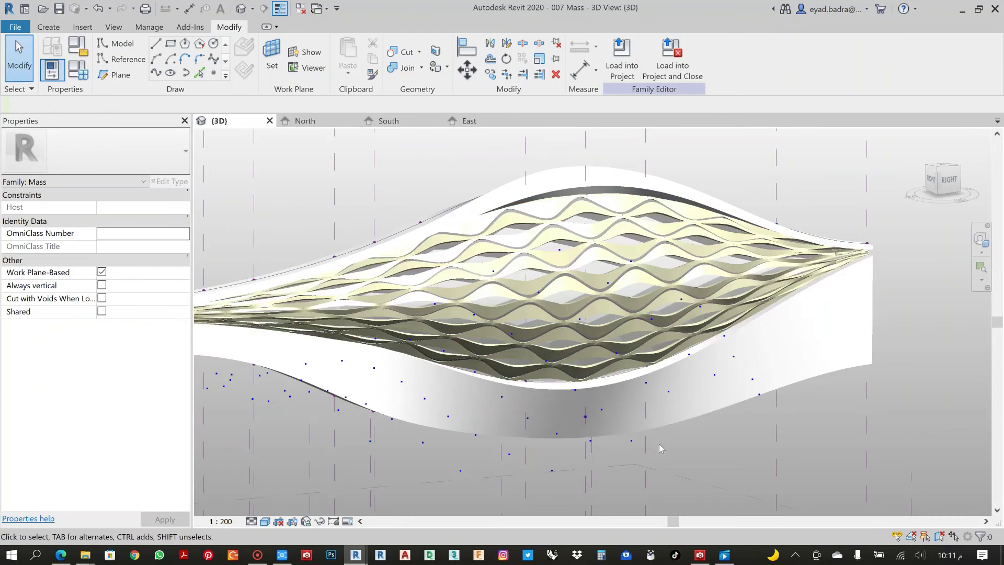
scroll(660, 448, up, 2)
shift+middle_drag(659, 461, 569, 363)
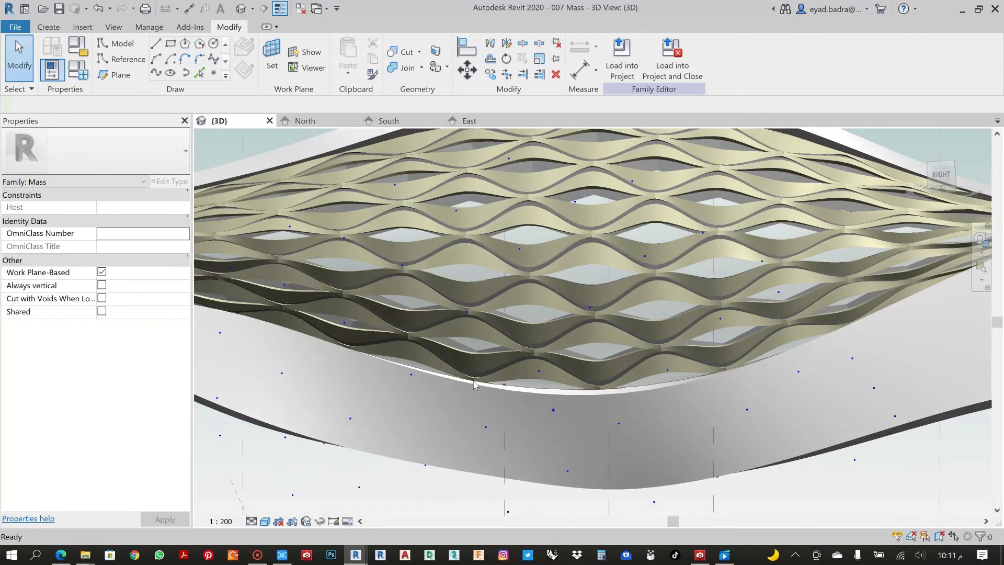
middle_drag(719, 399, 677, 407)
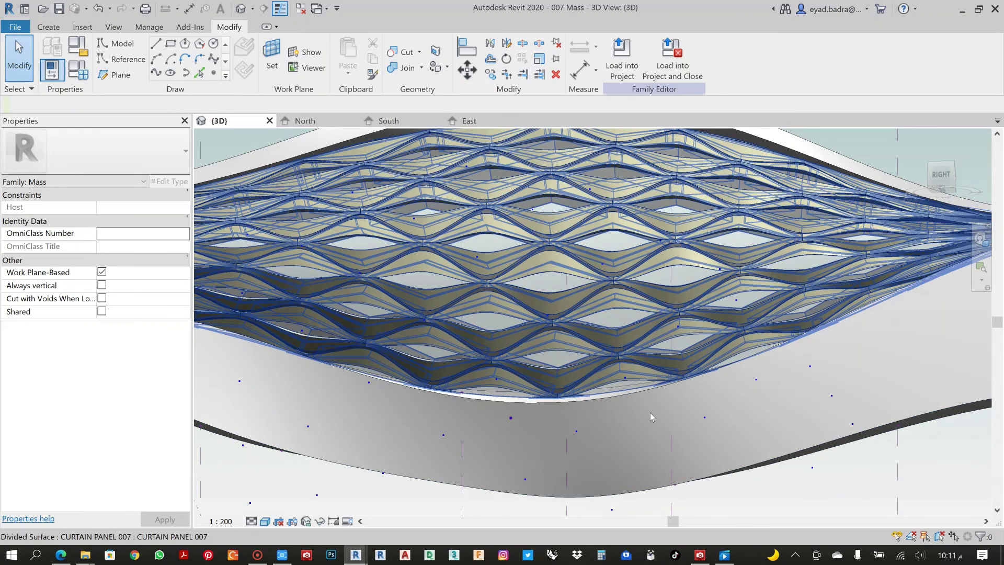
scroll(528, 367, down, 5)
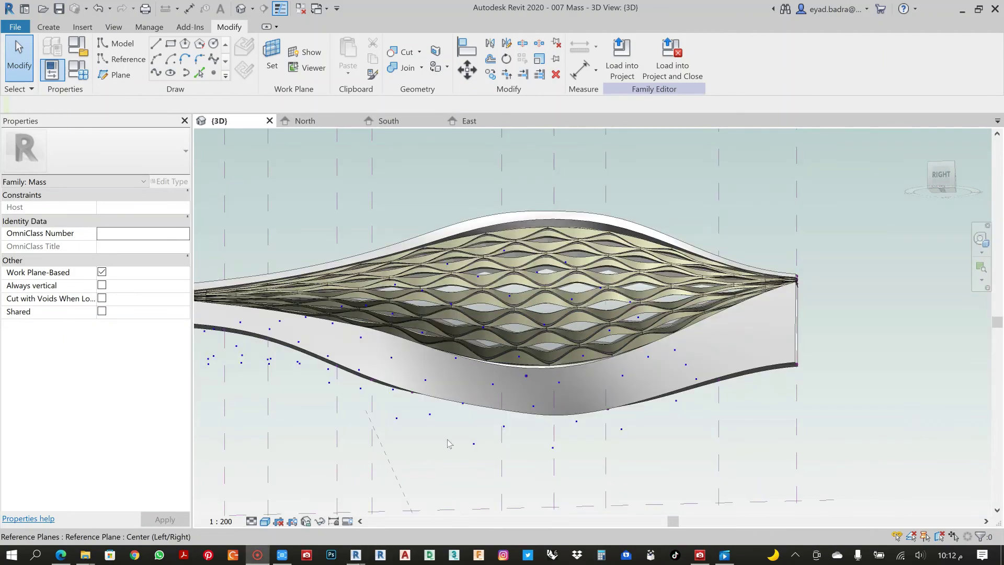
scroll(528, 367, up, 4)
scroll(528, 367, down, 2)
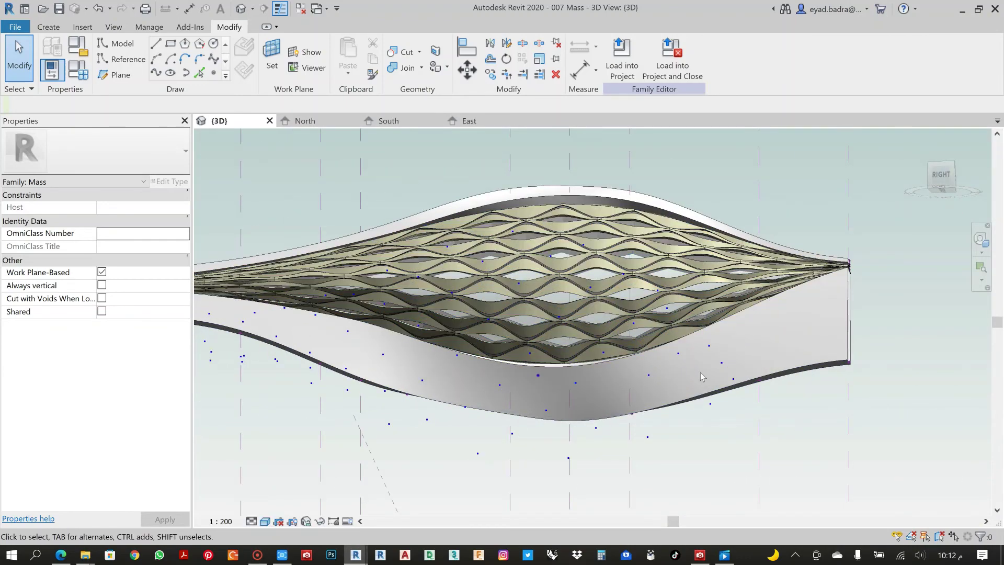
shift+middle_drag(406, 178, 438, 220)
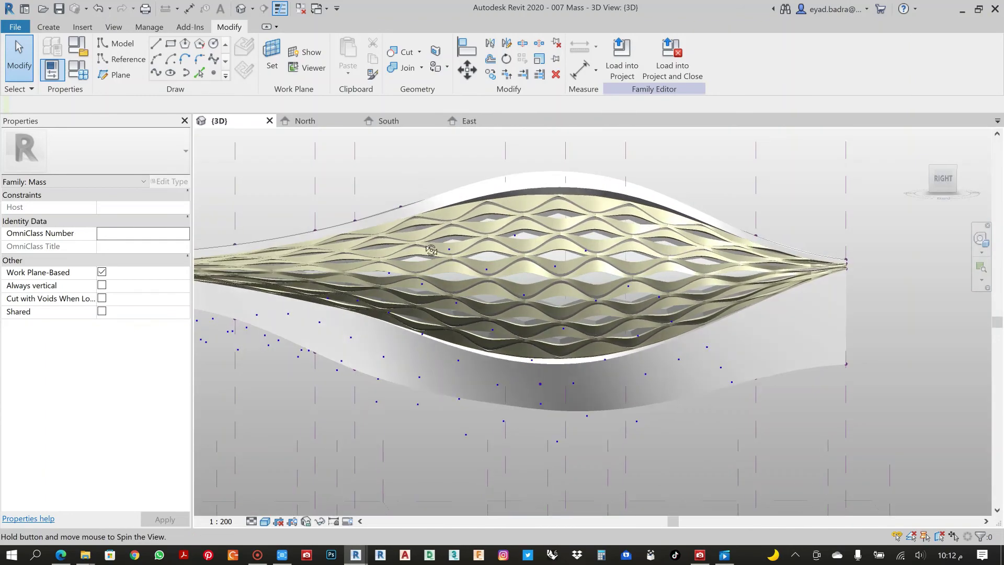
Step: Switch to the East elevation and compare the panelled facade with the reference photo behind it
key(Tab)
key(ctrl+Tab)
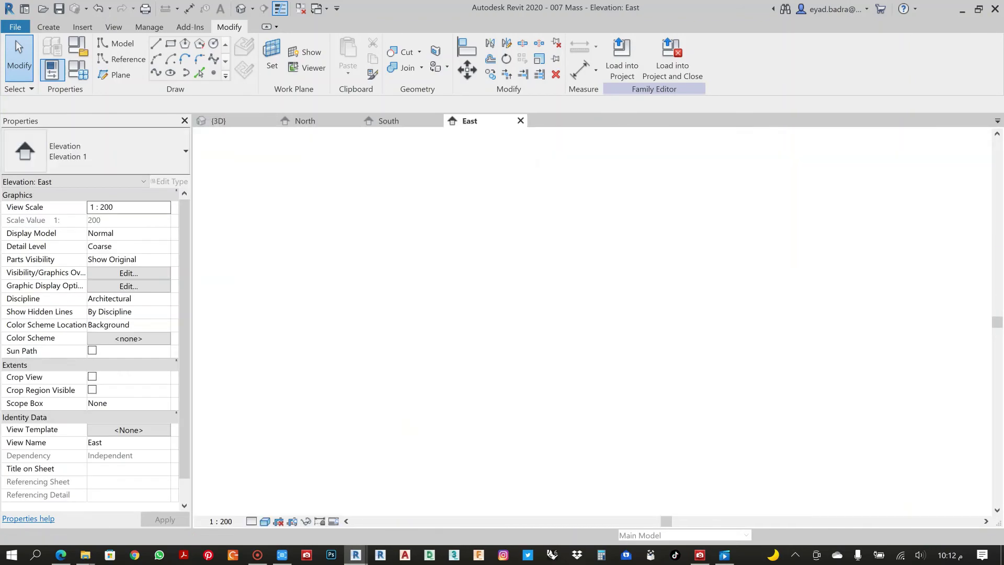
scroll(842, 258, up, 3)
middle_drag(813, 265, 737, 243)
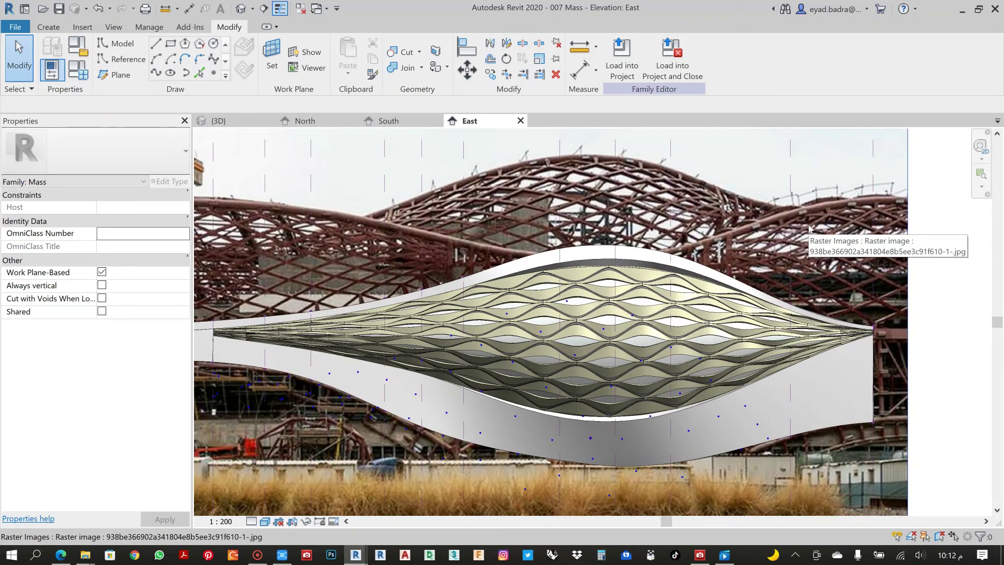
middle_drag(754, 200, 736, 196)
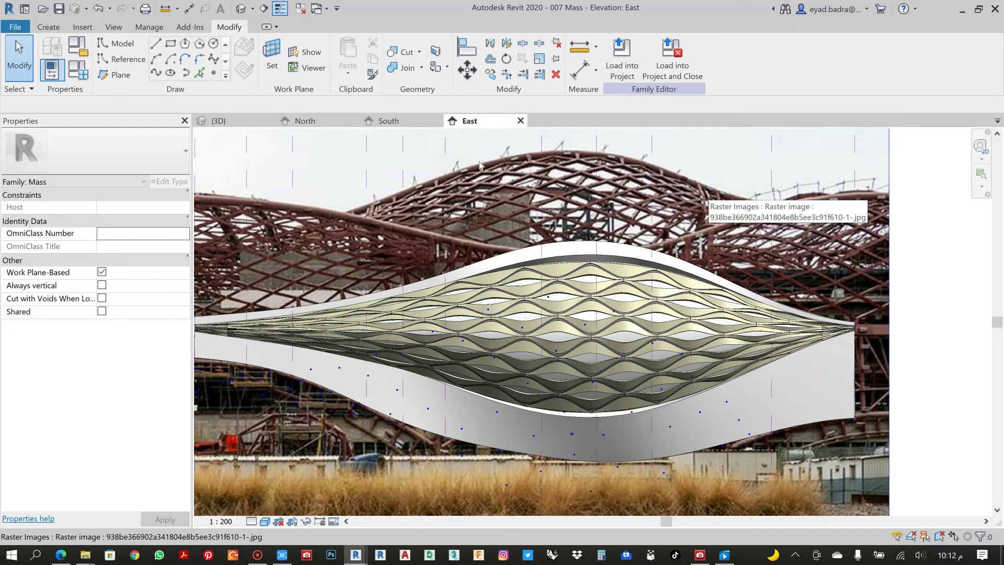
Step: Open the Material Browser and select the Glass material from the materials matching GLASS
click(148, 27)
click(49, 46)
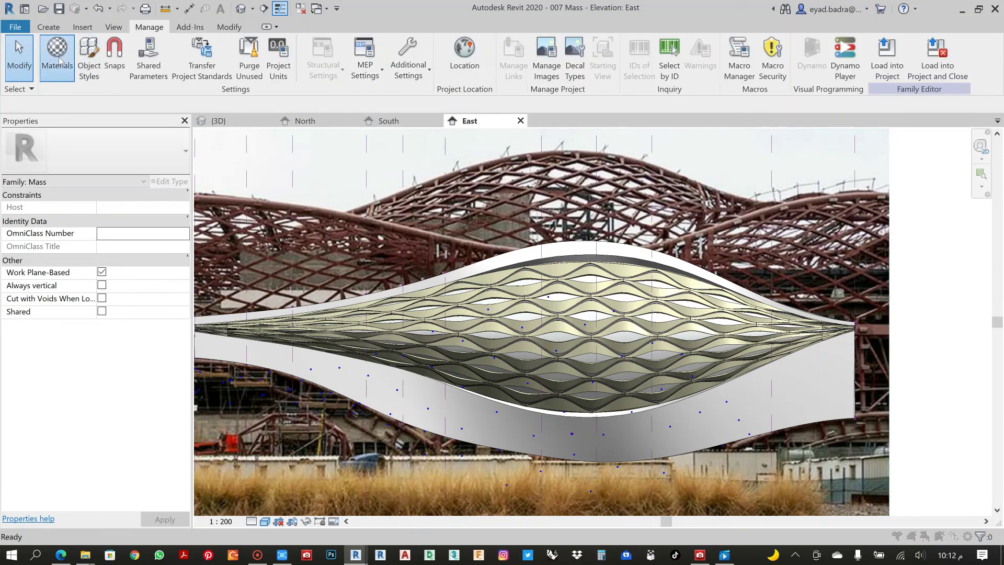
scroll(108, 129, up, 1)
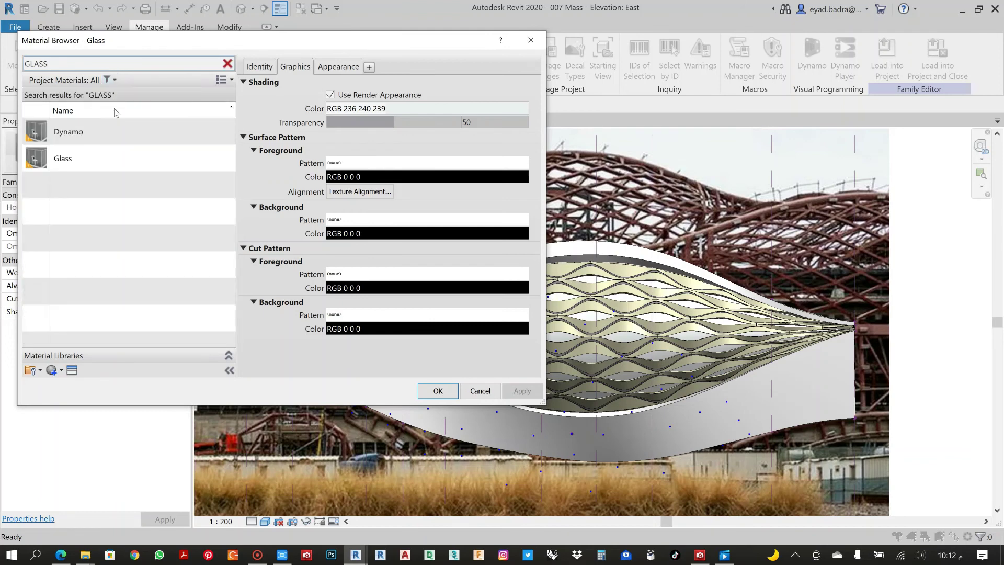
click(105, 153)
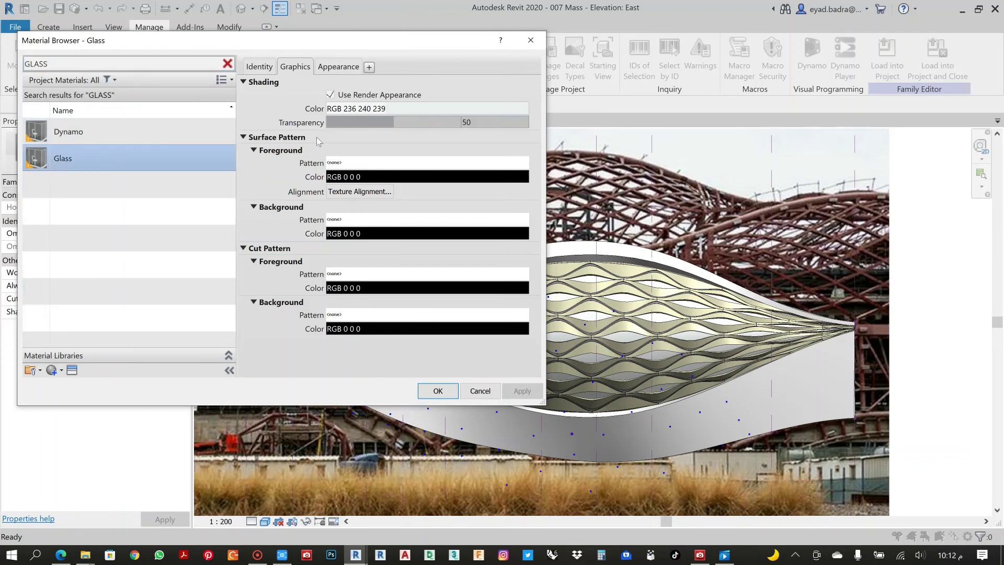
Step: Turn off Use Render Appearance for Glass, set its shading color to RGB 61 159 192, and apply the change
click(338, 97)
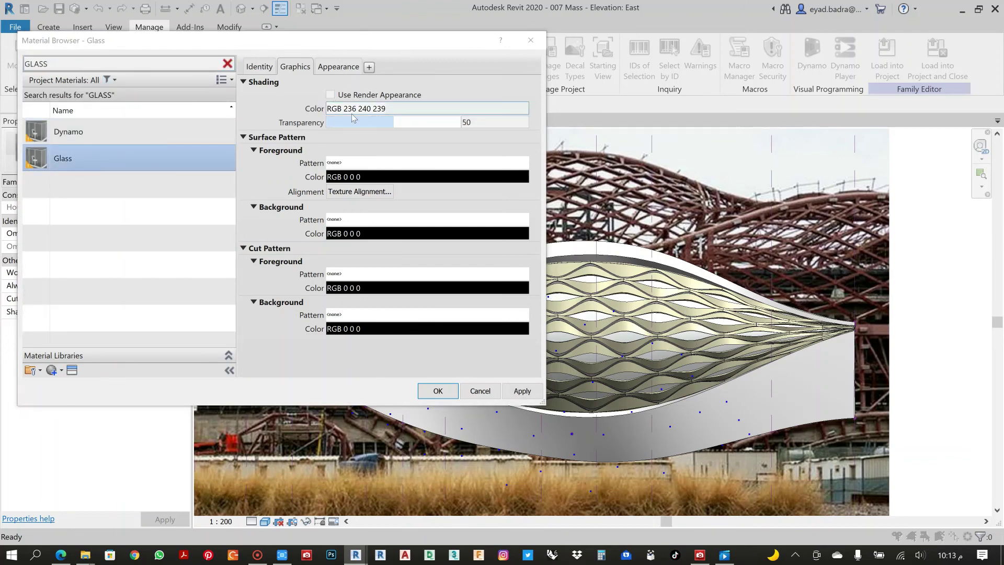
click(353, 109)
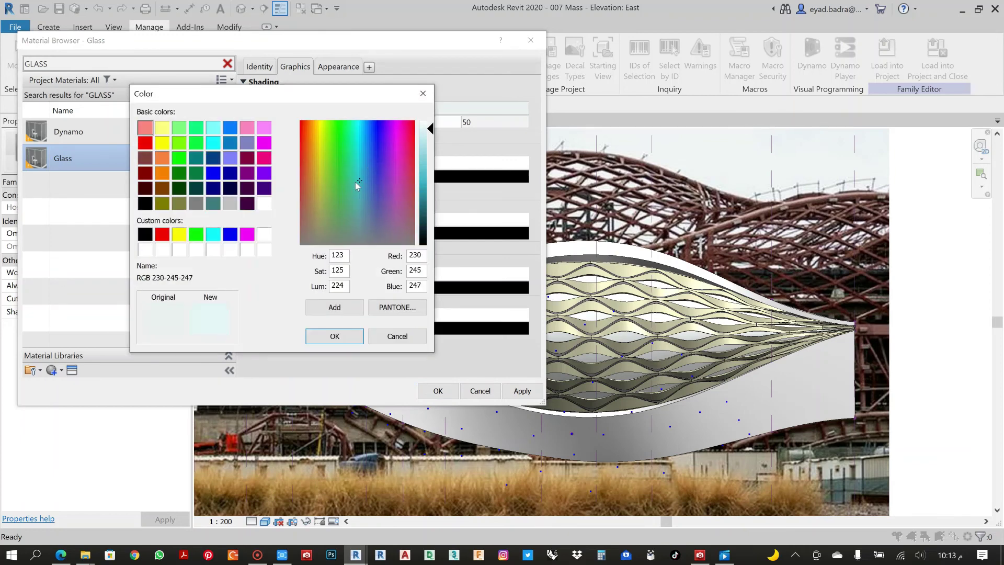
click(362, 181)
click(424, 183)
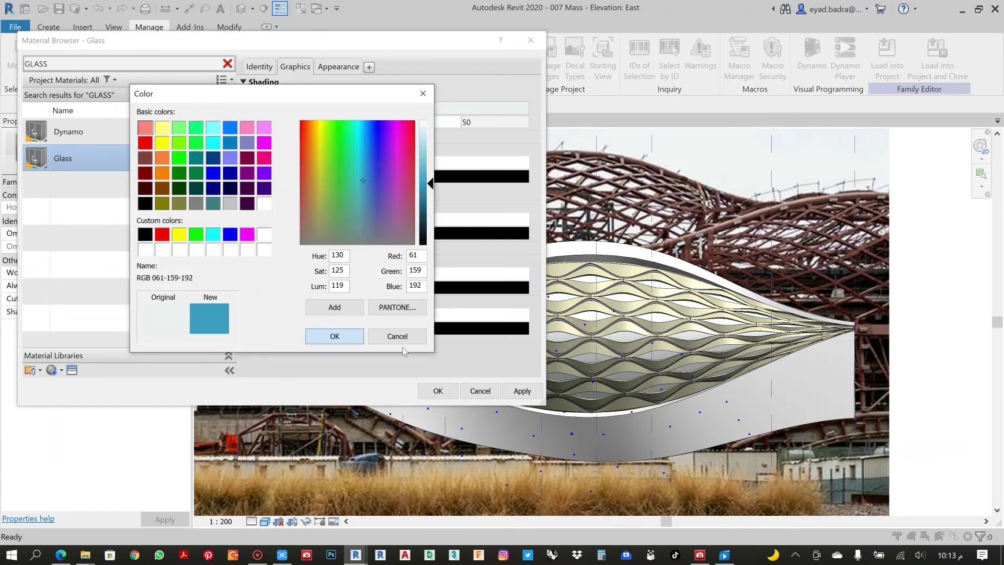
click(334, 336)
click(522, 391)
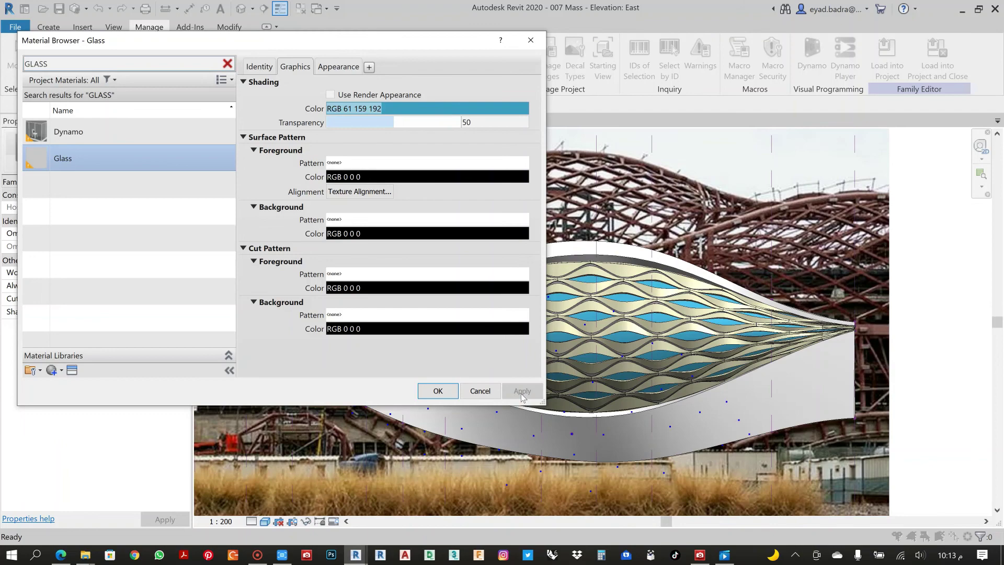
click(438, 391)
Step: Review the glazed facade in the East elevation, then open 3D View 2 and examine it in perspective
middle_drag(442, 204, 531, 206)
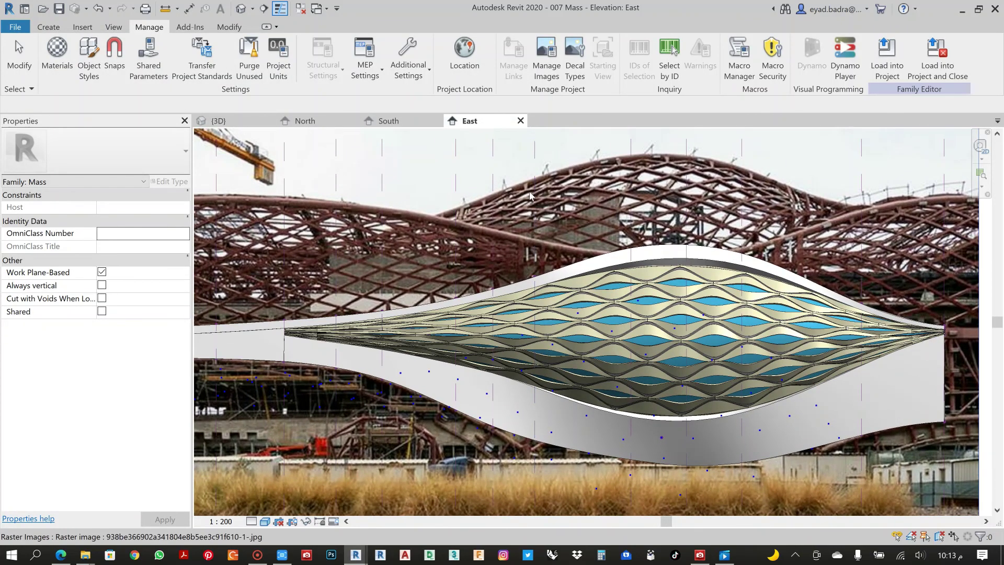
scroll(530, 195, down, 2)
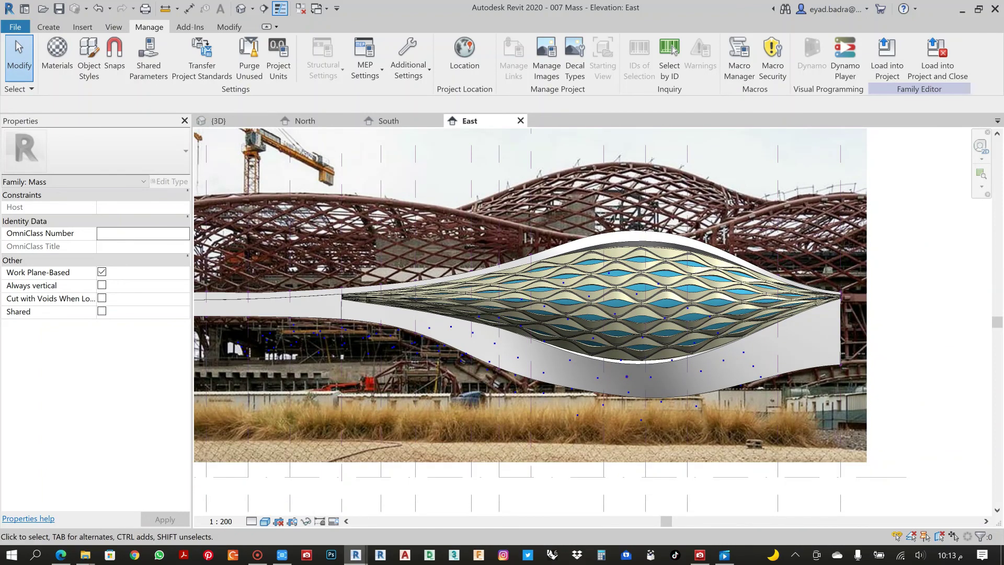
click(659, 332)
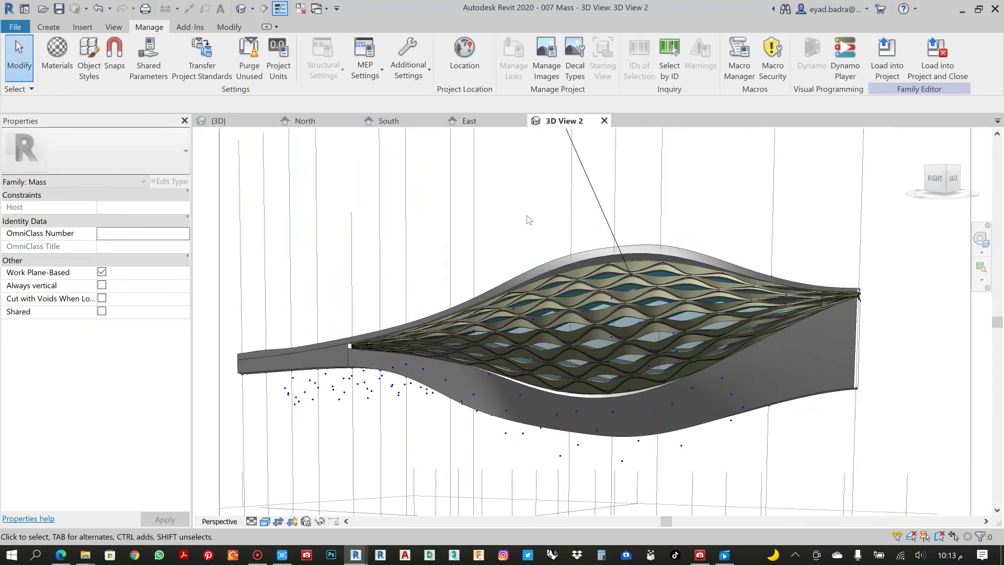
shift+middle_drag(511, 226, 527, 276)
middle_drag(471, 245, 555, 248)
scroll(547, 251, up, 3)
scroll(557, 294, up, 1)
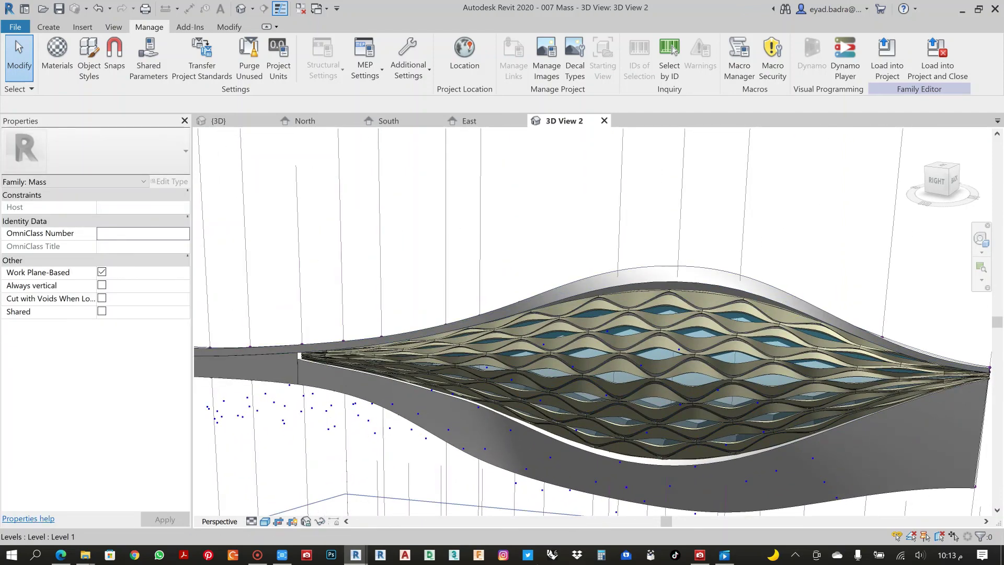